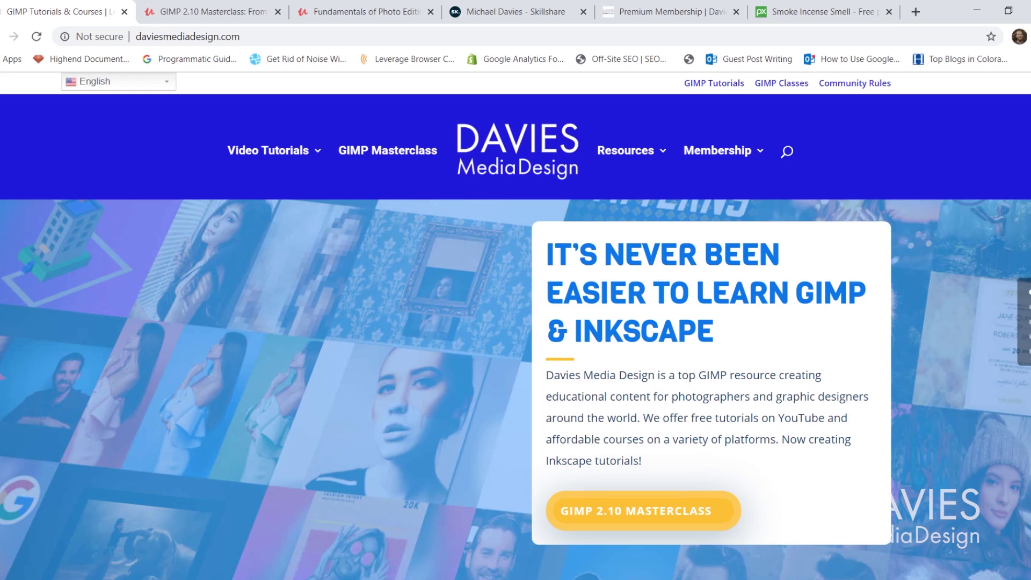
Look through the Davies Media Design home page, down past its GIMP and Inkscape help articles.
scroll(515, 354, down, 12)
scroll(515, 355, down, 2)
scroll(858, 531, down, 8)
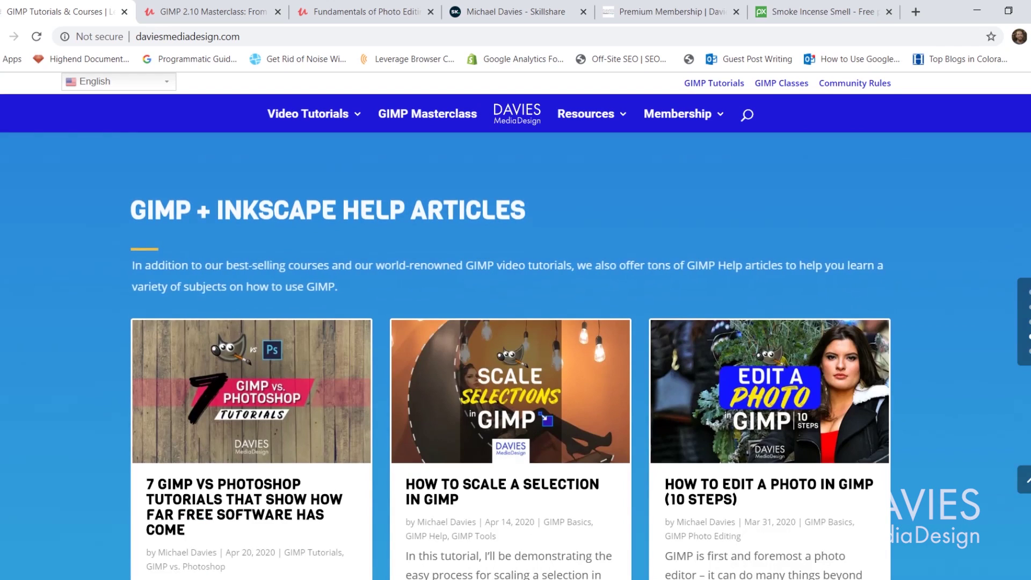
scroll(516, 355, down, 14)
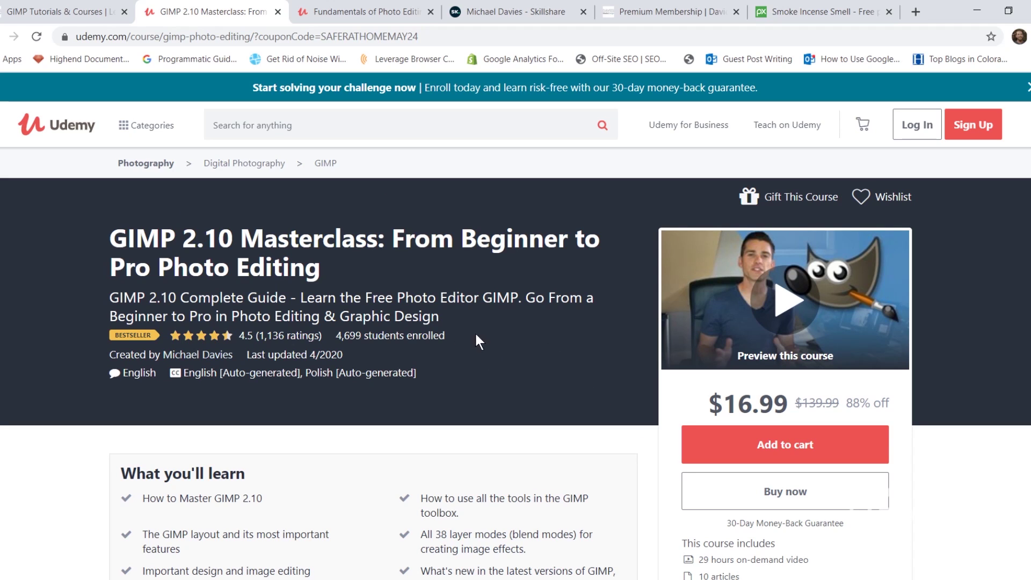
View the Darktable course page and the Skillshare teacher profile, and read through the Premium Membership page.
key(ctrl+Tab)
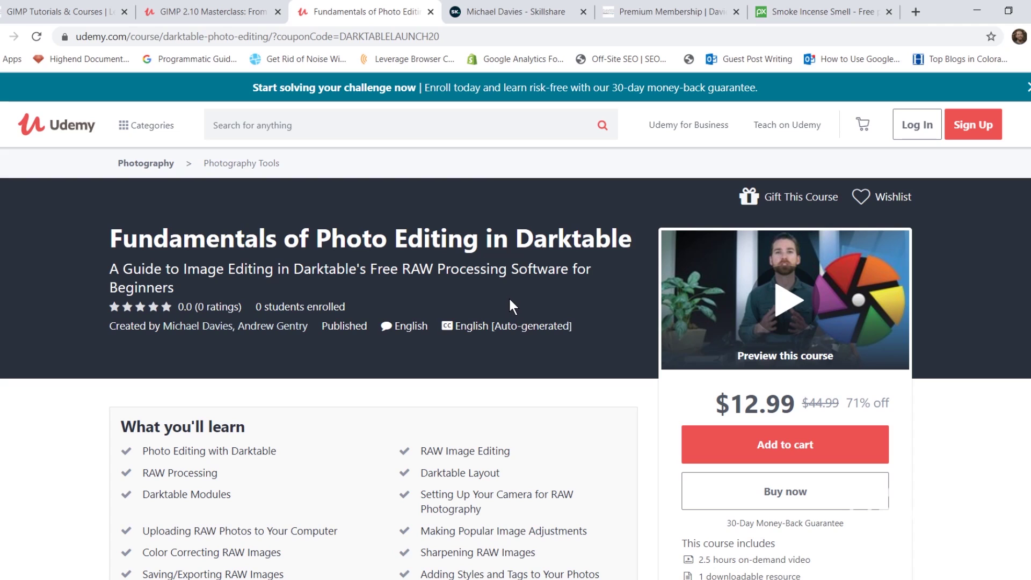
key(ctrl+Tab)
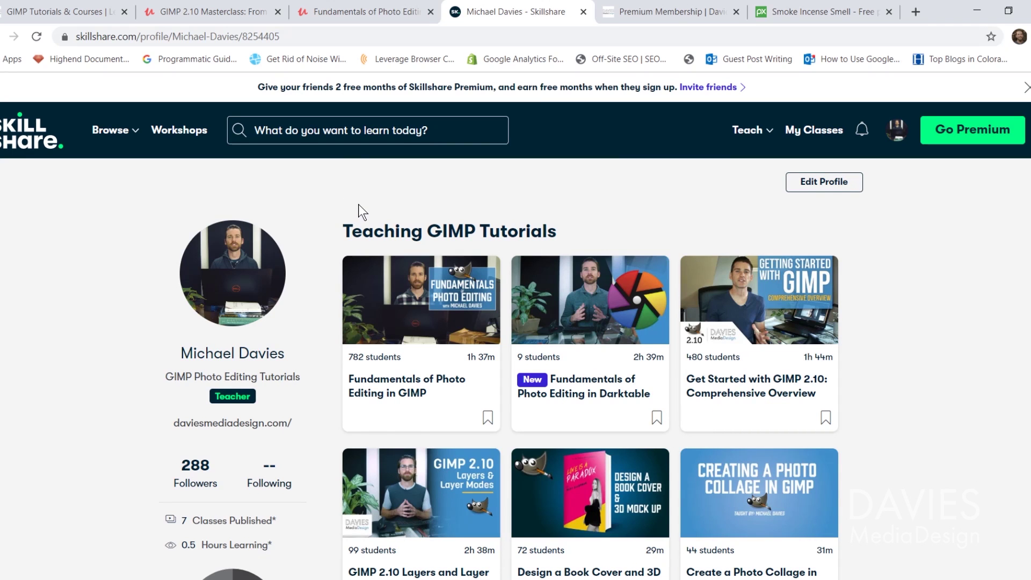
key(ctrl+Tab)
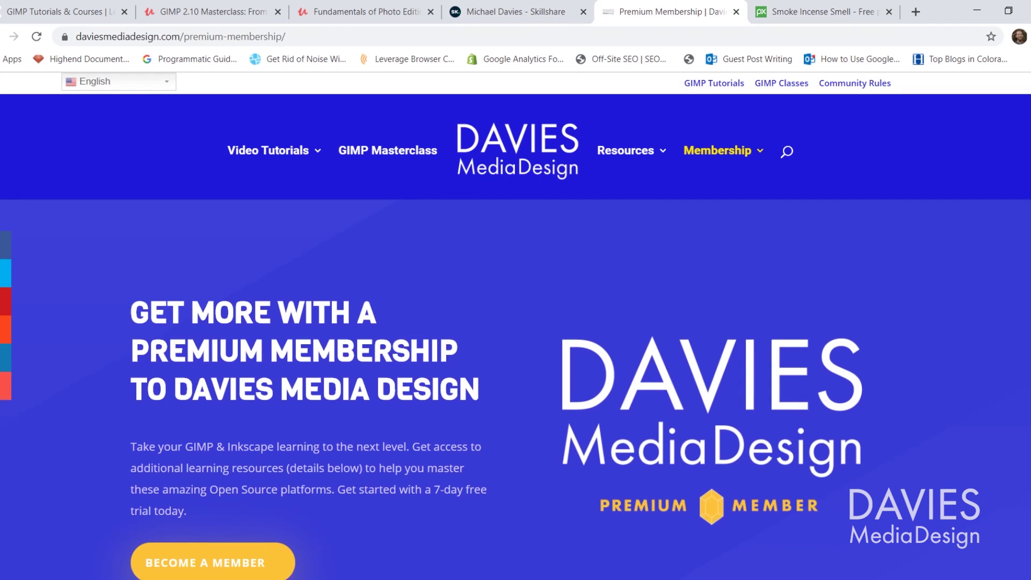
scroll(516, 354, down, 10)
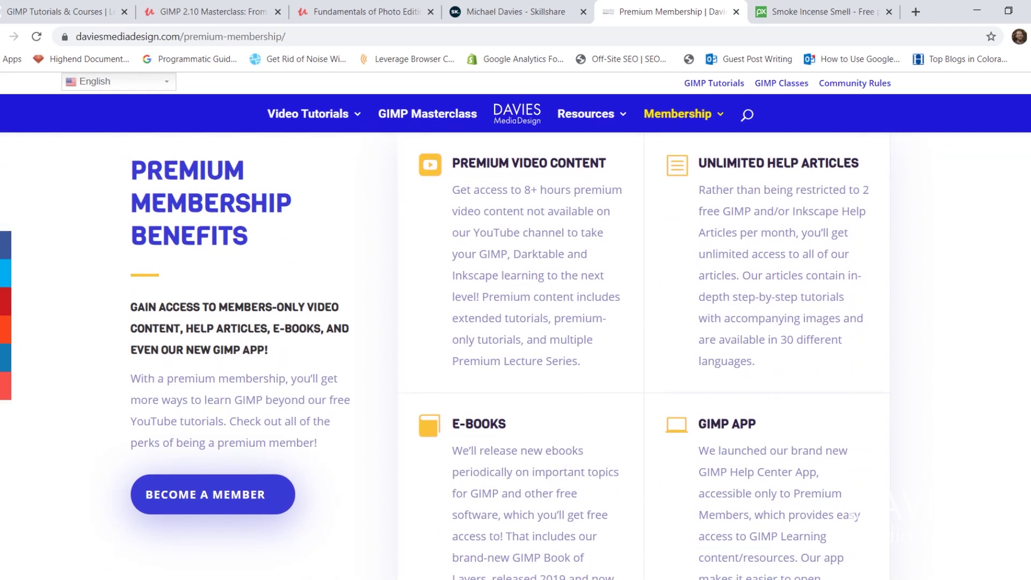
scroll(516, 354, down, 10)
scroll(515, 355, down, 3)
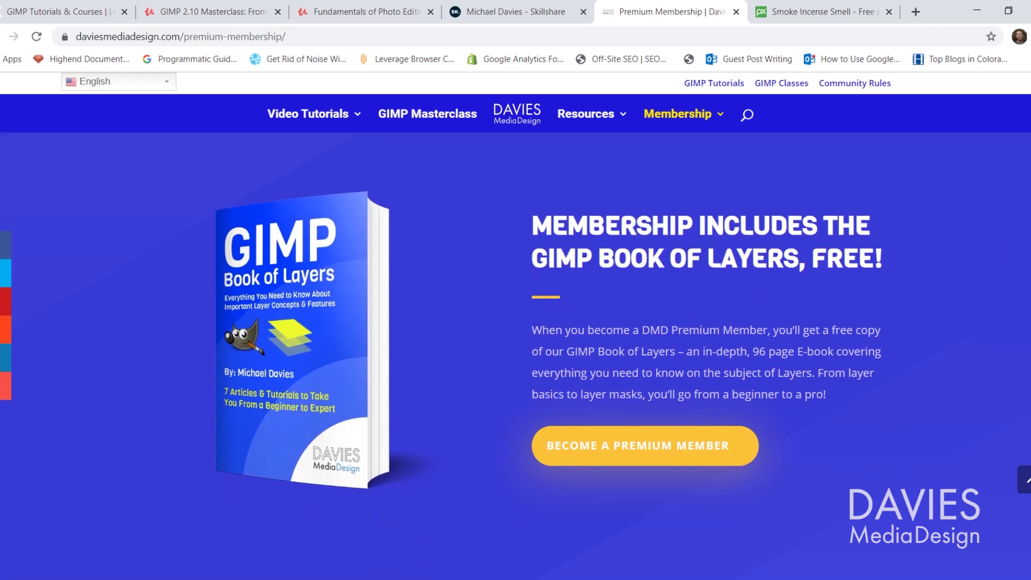
scroll(515, 354, down, 12)
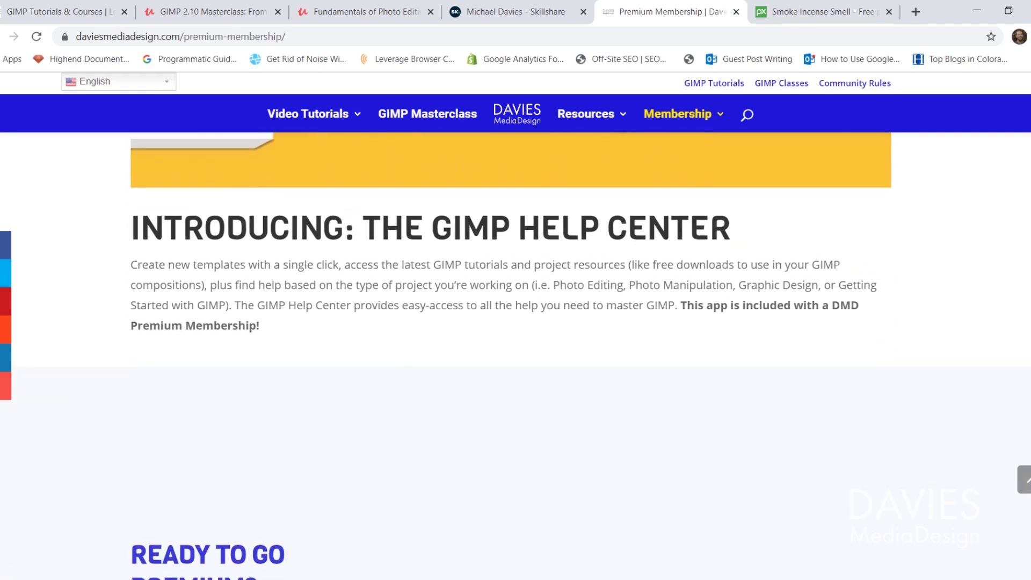
scroll(515, 355, down, 12)
scroll(956, 463, down, 3)
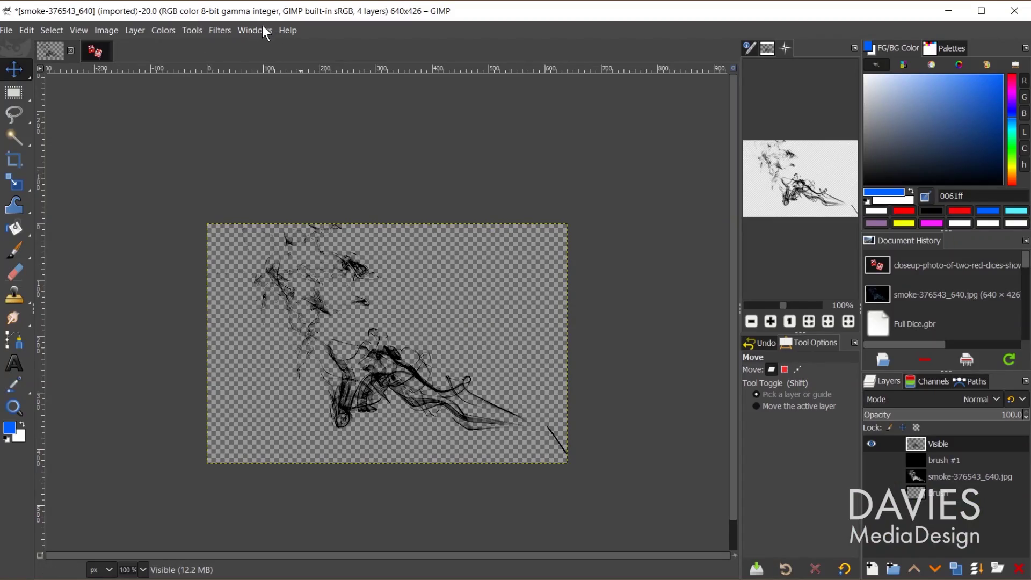
Open the Brushes dialog as a dockable dialog and select the 2. Hardness 050 brush.
click(255, 30)
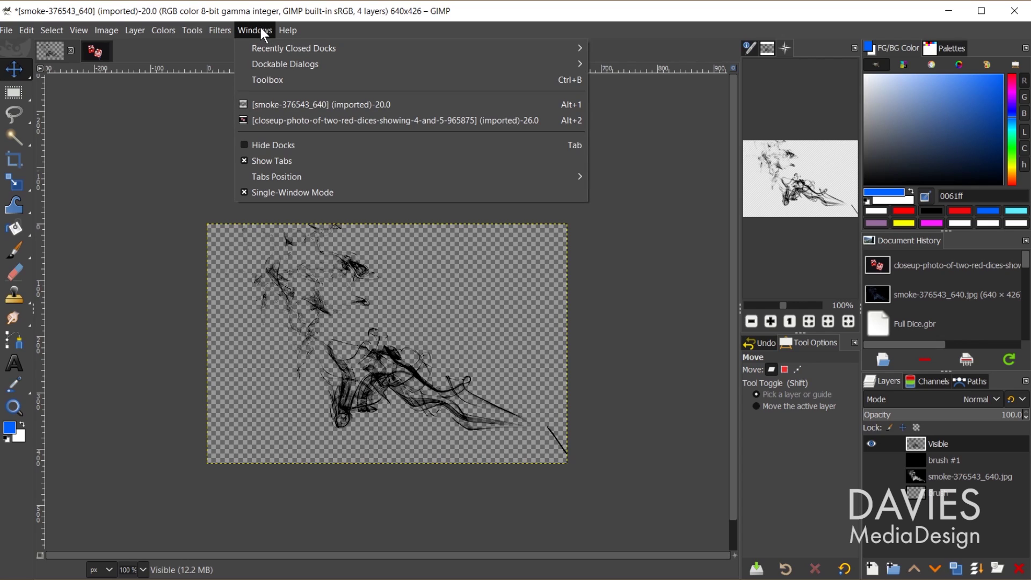
mouse_move(296, 66)
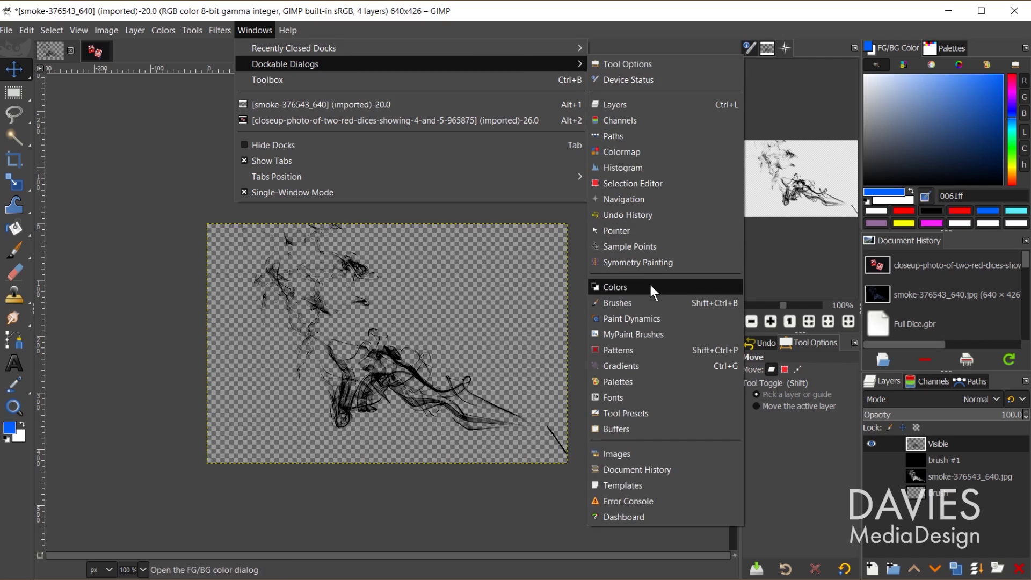
click(642, 304)
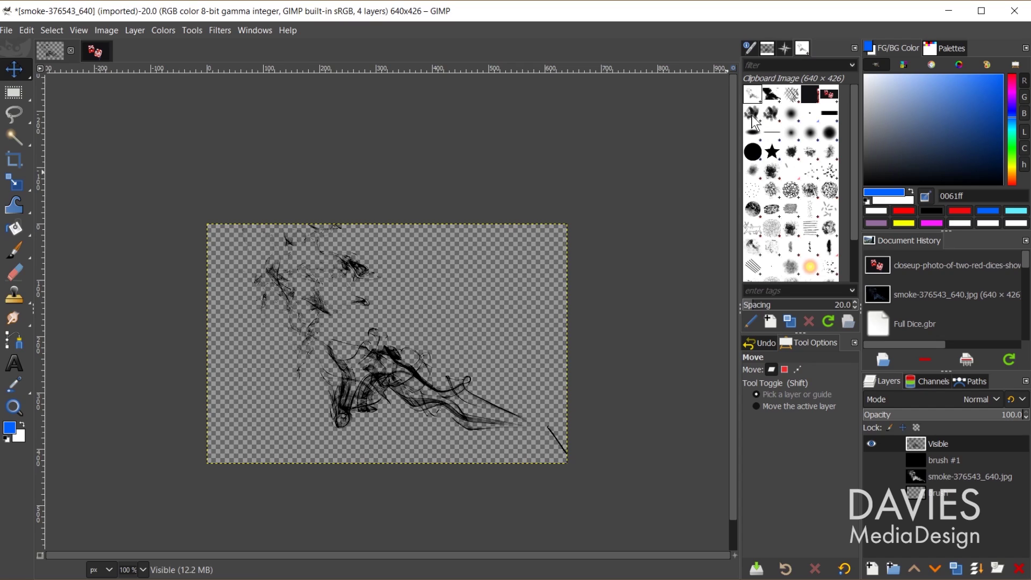
click(753, 132)
click(773, 134)
click(790, 134)
click(811, 136)
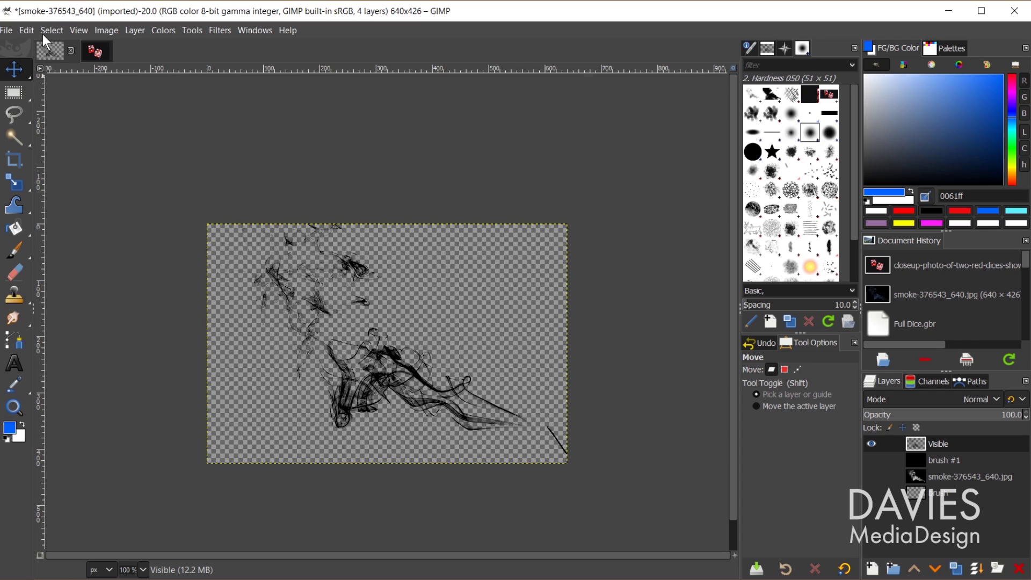
Create a new blank image 1920 px wide and 1080 px high.
click(7, 30)
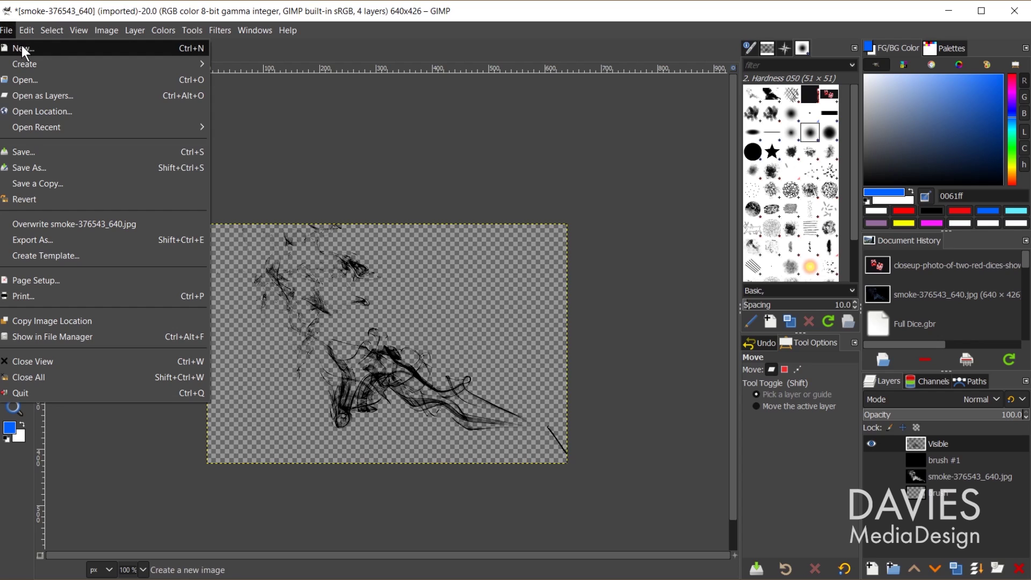
click(21, 47)
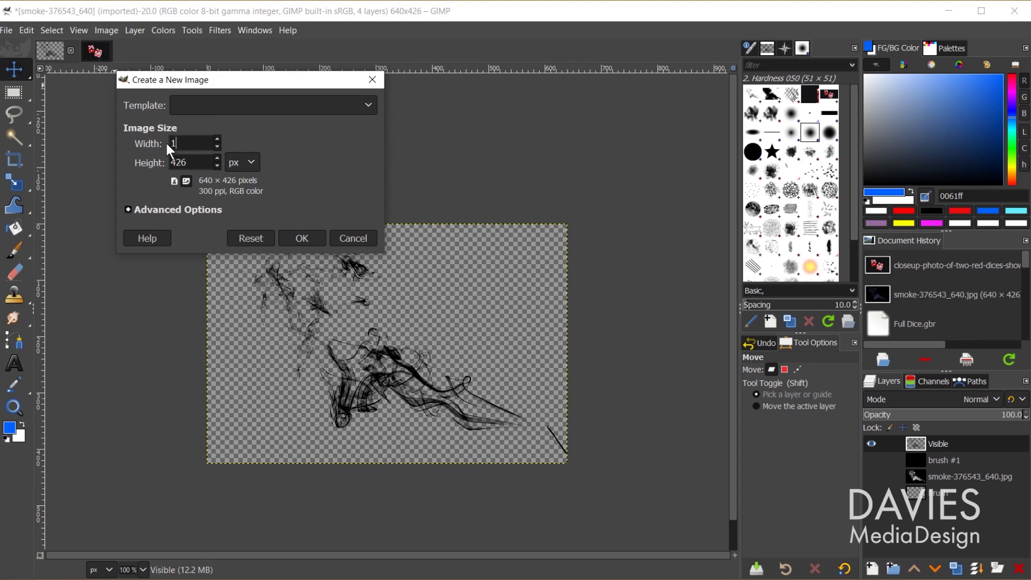
text(1920)
key(Tab)
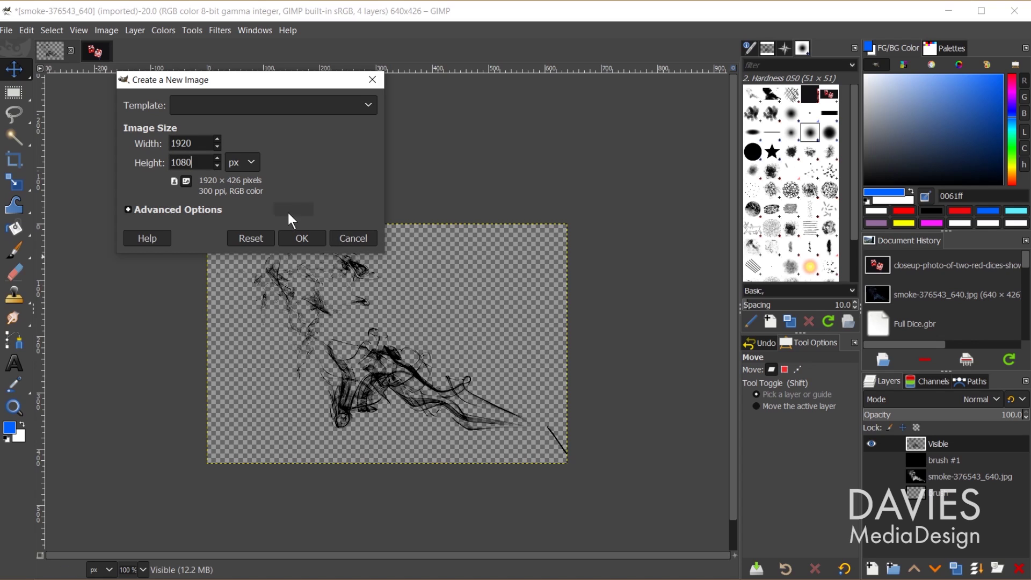
click(302, 238)
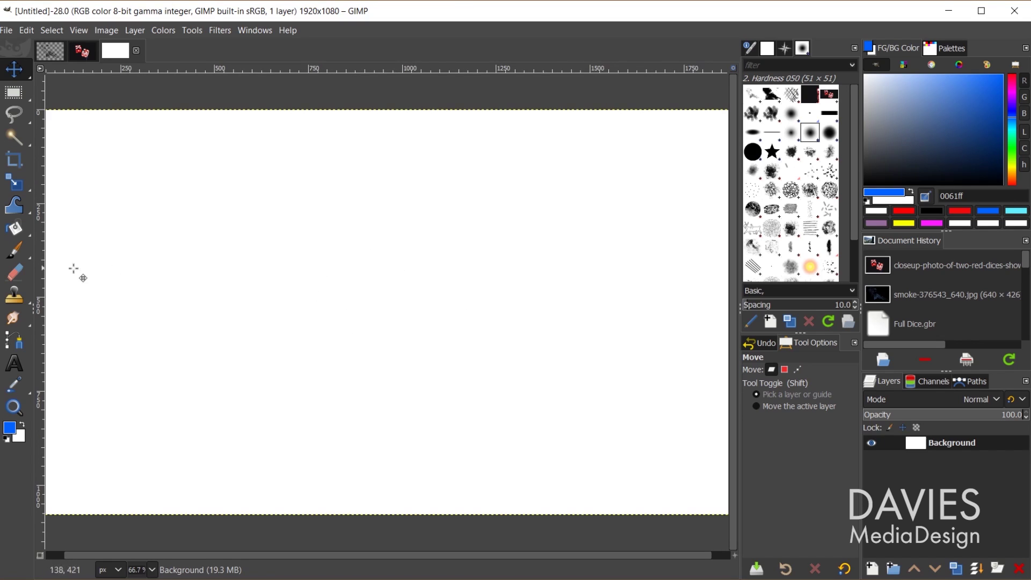
Switch to the Paintbrush tool and bring up the Brushes dialog from its brush chooser.
click(21, 246)
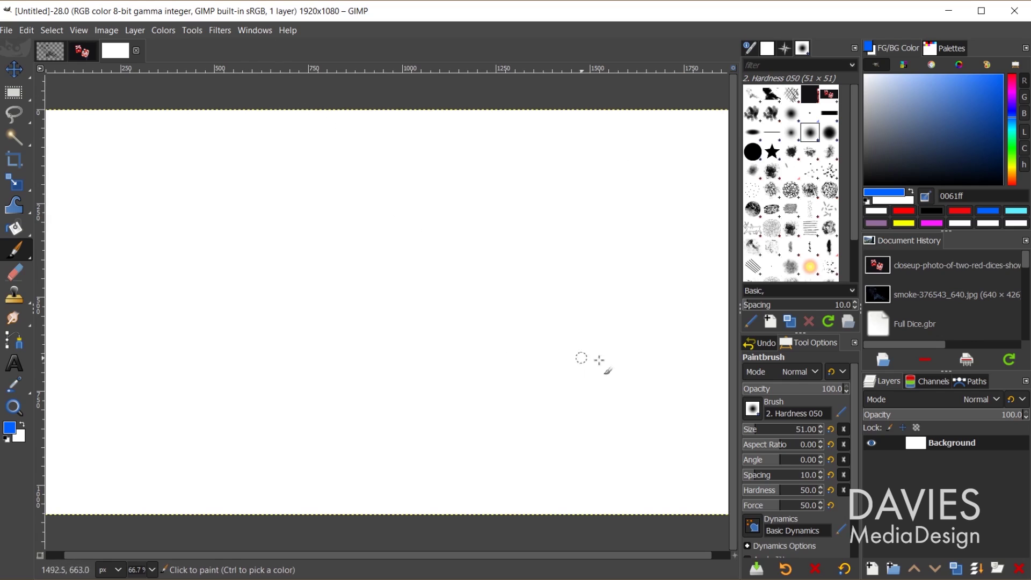
click(753, 406)
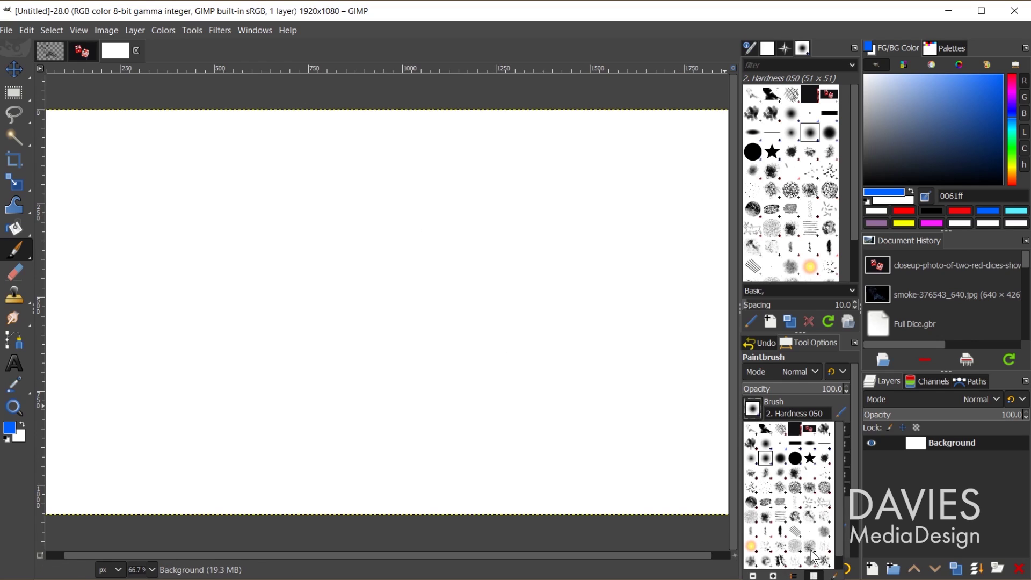
click(834, 576)
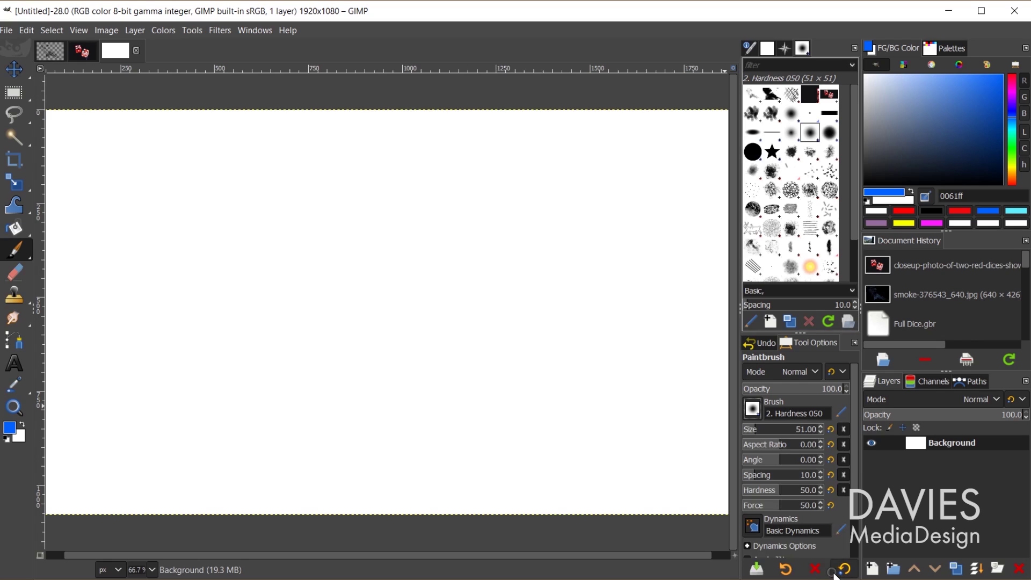
Paint a thick blue zigzag stroke across the canvas with the 2. Hardness 100 brush at size 106.
click(754, 151)
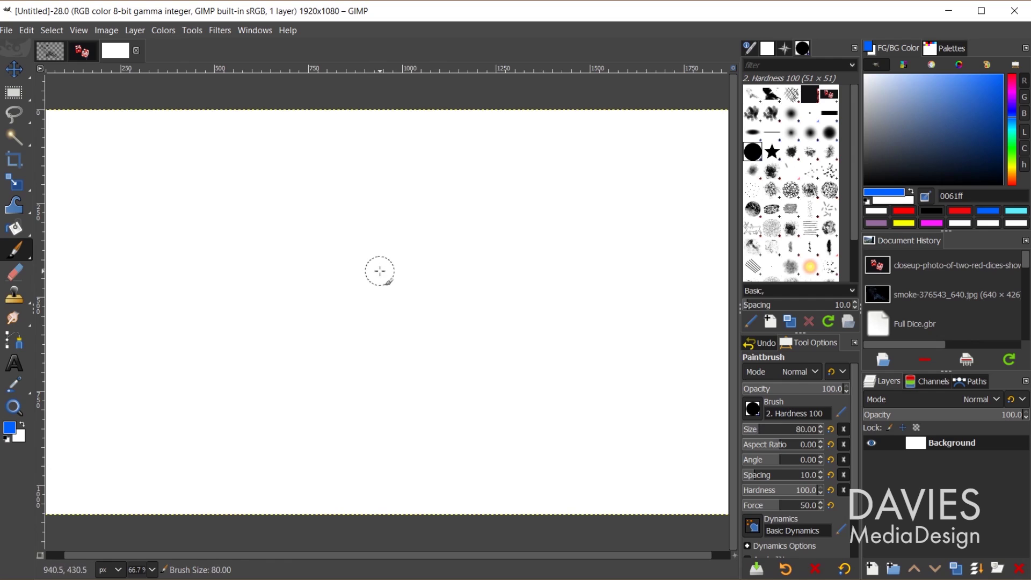
key(bracketright)
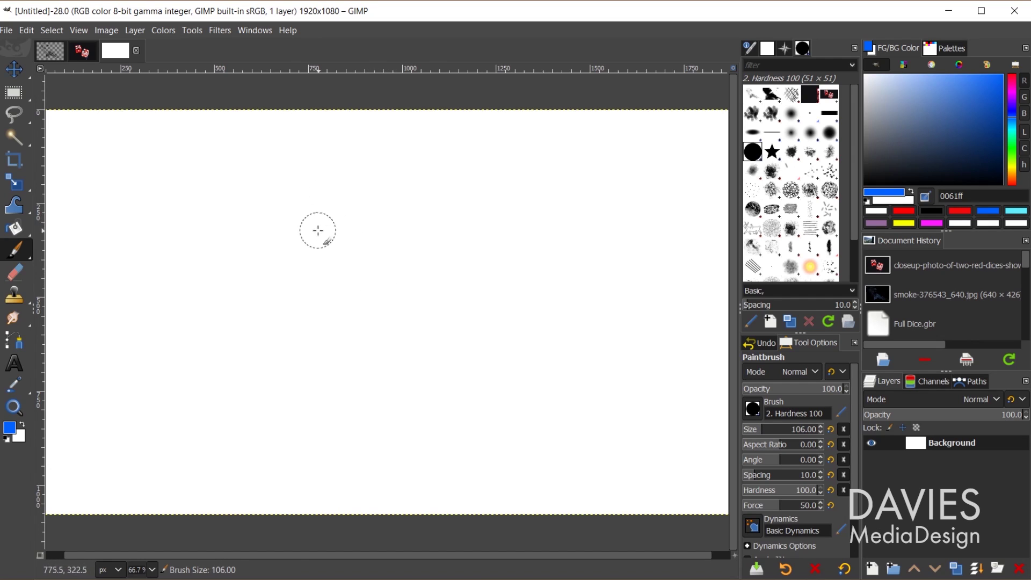
mouse_move(183, 295)
mouse_down()
mouse_move(251, 210)
mouse_move(308, 348)
mouse_move(348, 197)
mouse_move(391, 235)
mouse_move(433, 332)
mouse_move(470, 174)
mouse_move(498, 235)
mouse_move(522, 350)
mouse_up()
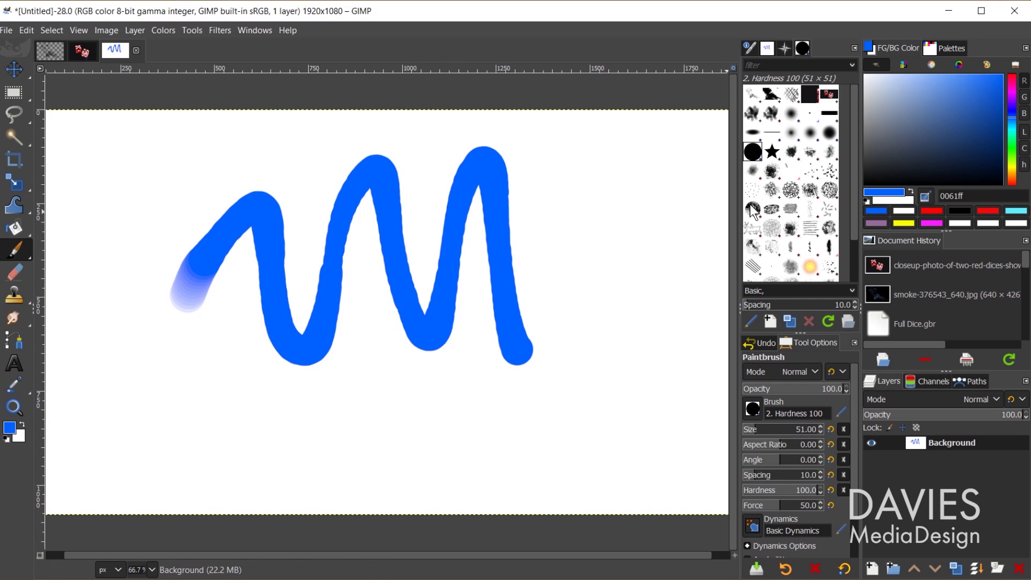
Paint a looping stroke around the blue zigzag with the Cell 02 texture brush, and clear the canvas.
click(791, 192)
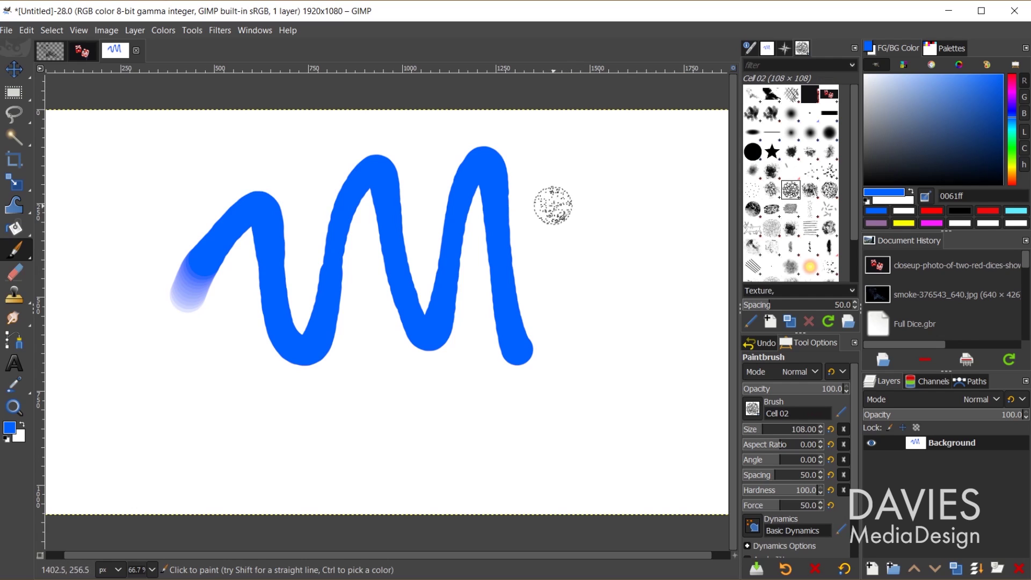
mouse_move(560, 185)
mouse_down()
mouse_move(551, 245)
mouse_move(586, 213)
mouse_move(611, 301)
mouse_move(605, 390)
mouse_move(395, 395)
mouse_move(261, 380)
mouse_move(390, 412)
mouse_move(604, 429)
mouse_up()
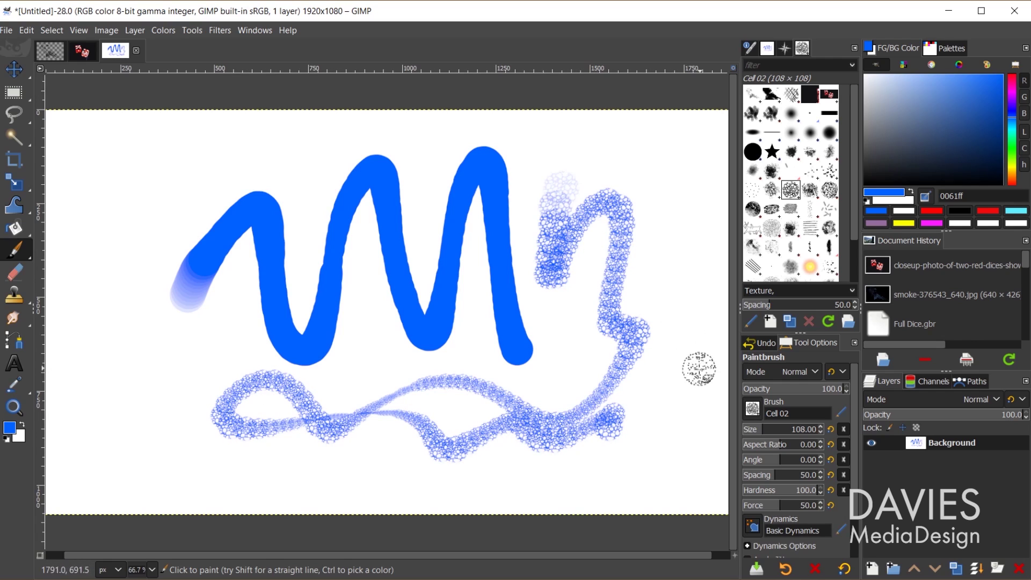
key(Delete)
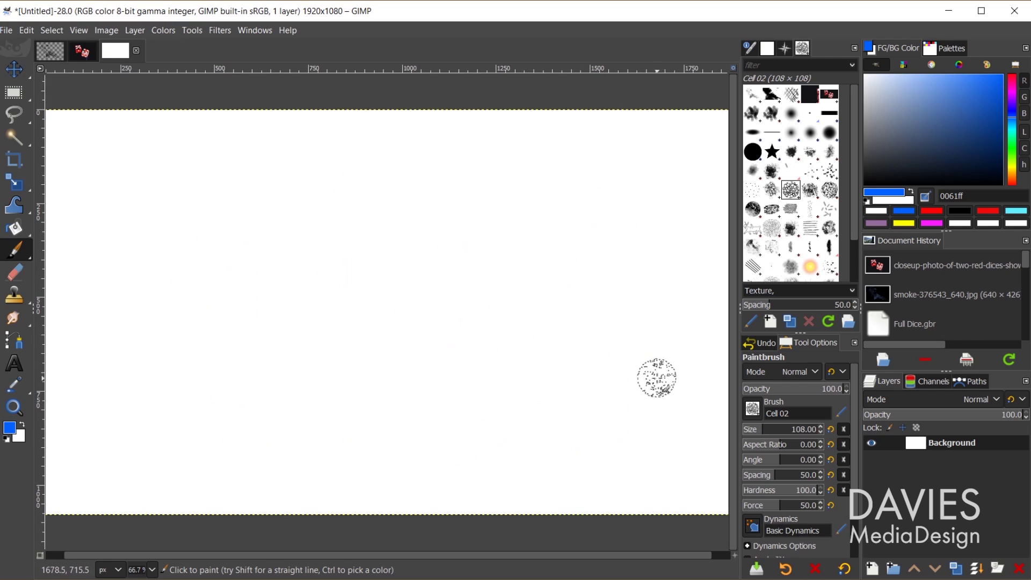
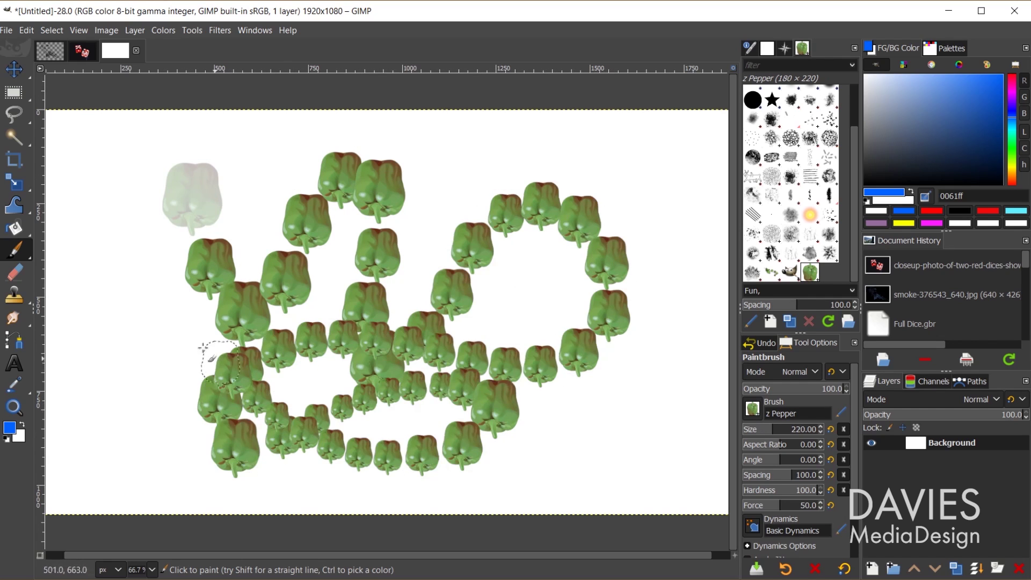
Paint more winding rows of peppers over the canvas with the z Pepper brush, and undo the pepper strokes.
mouse_move(130, 342)
mouse_down()
mouse_move(167, 195)
mouse_move(285, 158)
mouse_move(284, 183)
mouse_move(384, 224)
mouse_move(544, 363)
mouse_move(588, 226)
mouse_move(436, 187)
mouse_move(366, 286)
mouse_move(520, 310)
mouse_move(564, 278)
mouse_move(533, 396)
mouse_move(540, 329)
mouse_move(566, 367)
mouse_up()
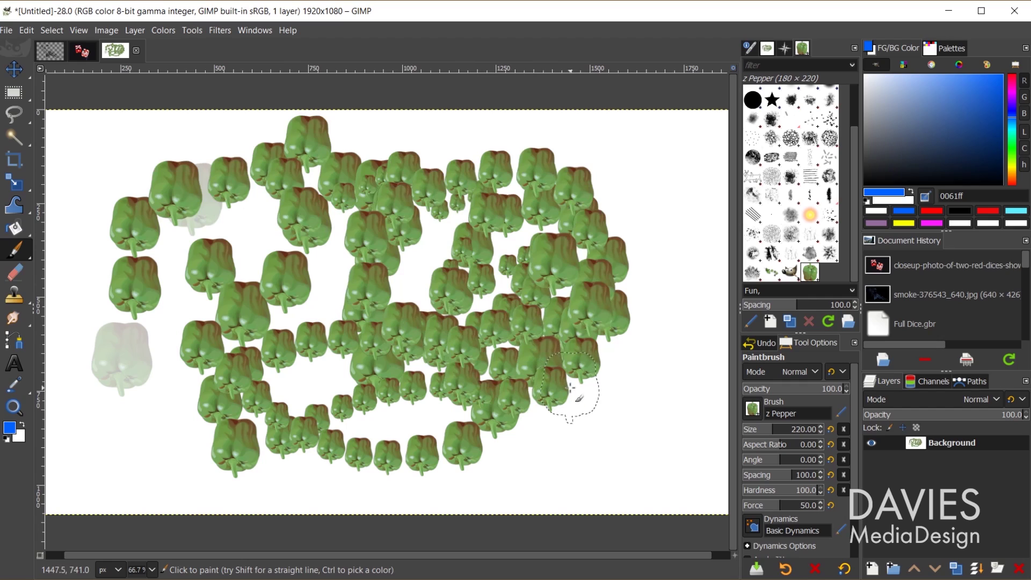
key(ctrl+z)
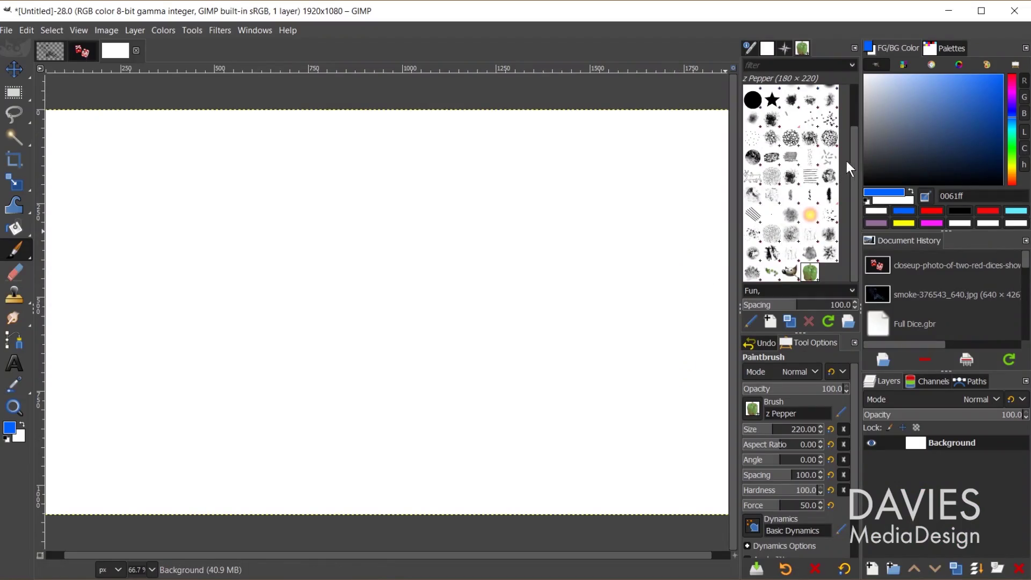
Paint a wavy black stroke across the upper part of the canvas with the Pointed Dots 2 brush.
drag(854, 162, 853, 118)
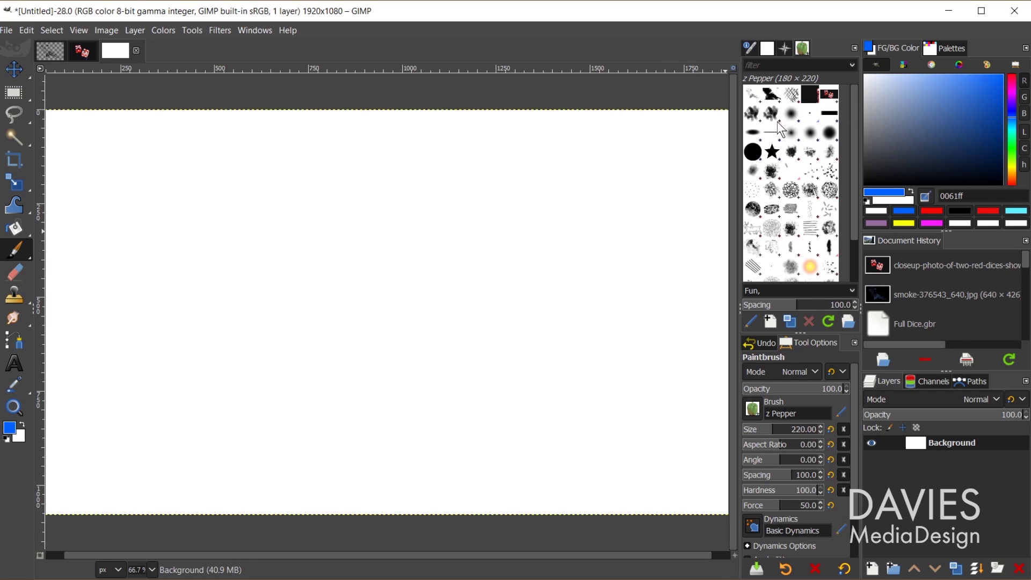
drag(772, 113, 773, 112)
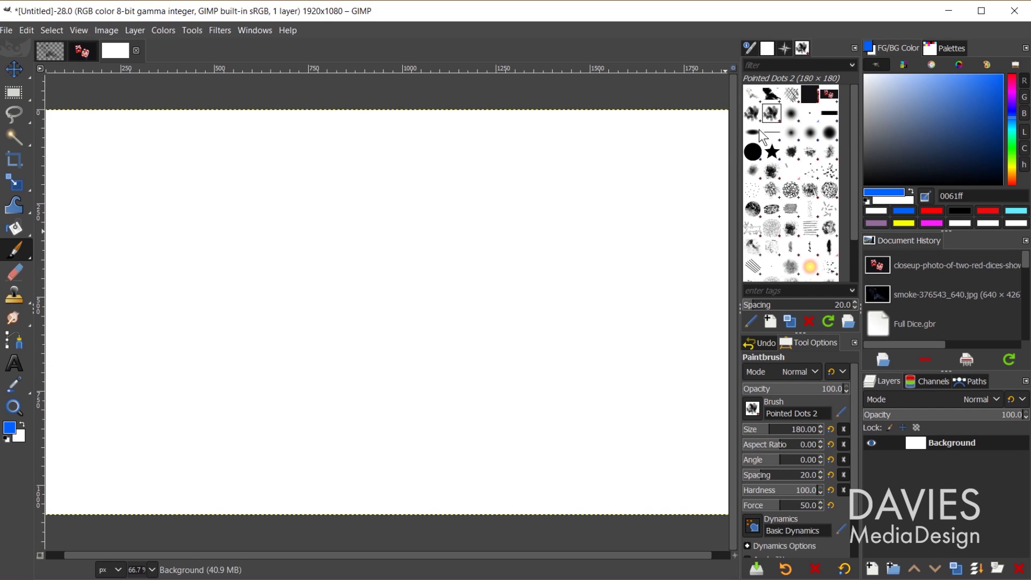
mouse_move(102, 239)
mouse_down()
mouse_move(139, 208)
mouse_move(174, 199)
mouse_move(242, 231)
mouse_move(335, 180)
mouse_move(413, 235)
mouse_move(530, 173)
mouse_move(539, 230)
mouse_move(567, 240)
mouse_move(616, 206)
mouse_up()
Paint a second wavy black stroke below the first one with the Pointed Dots brush.
click(755, 113)
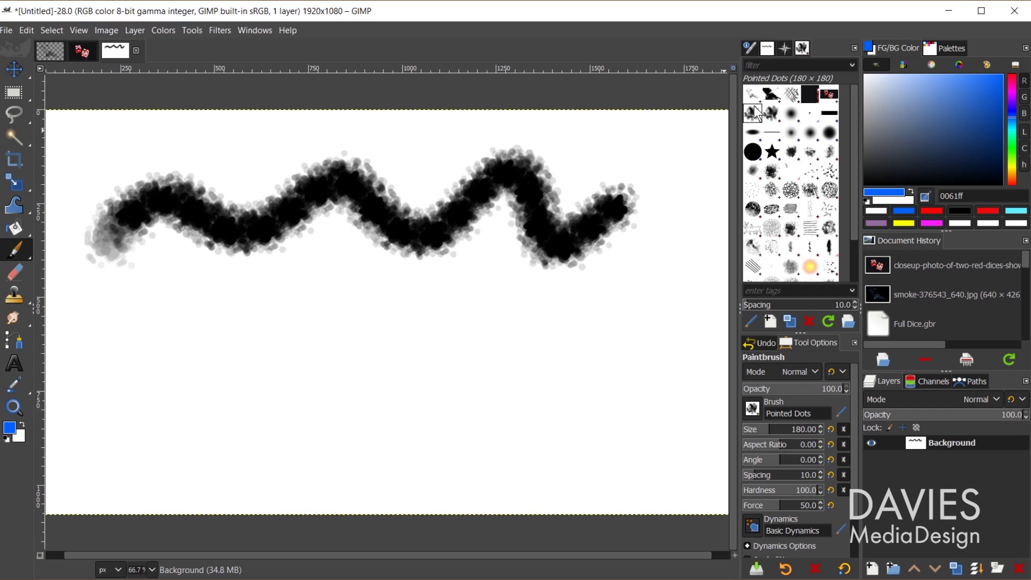
click(752, 114)
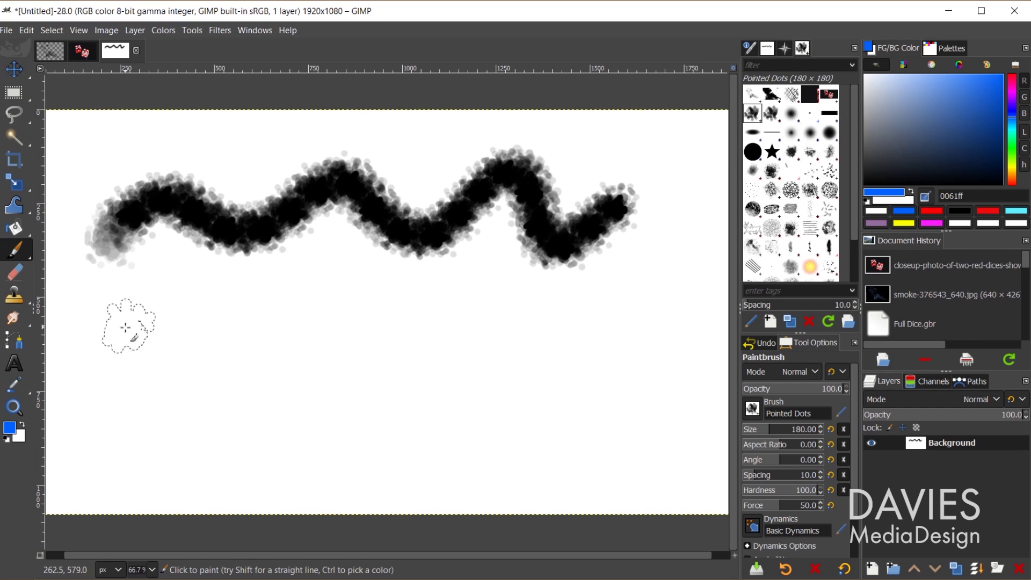
mouse_move(133, 334)
mouse_down()
mouse_move(160, 305)
mouse_move(277, 360)
mouse_move(365, 317)
mouse_move(451, 296)
mouse_move(493, 339)
mouse_move(576, 342)
mouse_move(634, 291)
mouse_up()
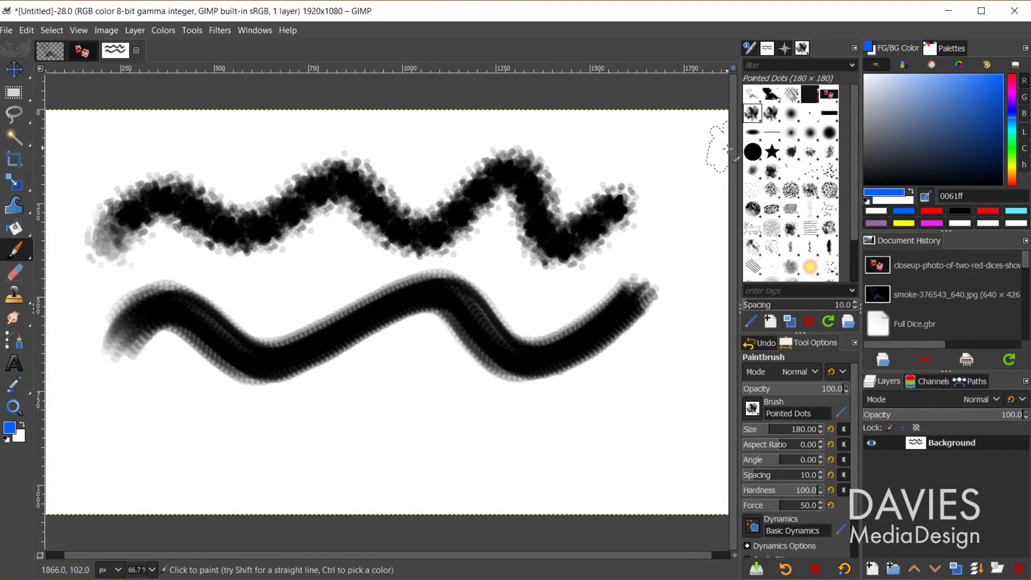
click(755, 114)
click(755, 113)
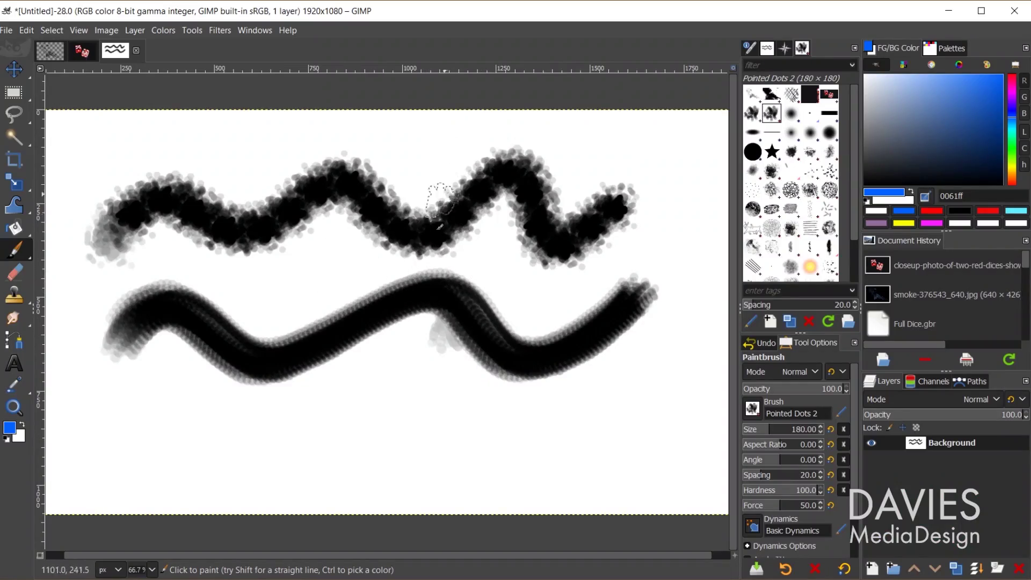
Copy the wavy-stroke layer to the clipboard and try the Clipboard Image and Clipboard Mask brushes made from it.
key(ctrl)
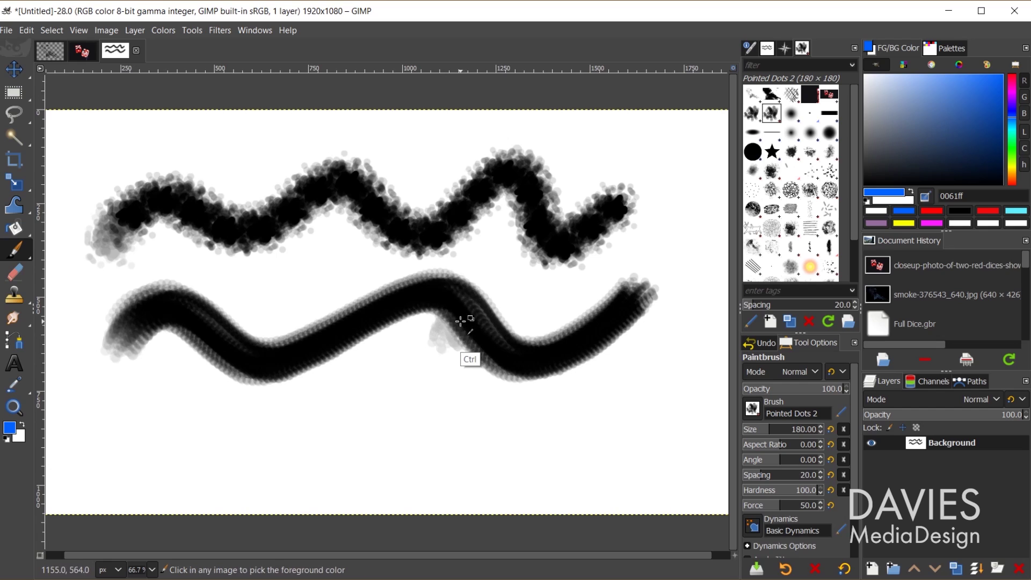
key(ctrl+c)
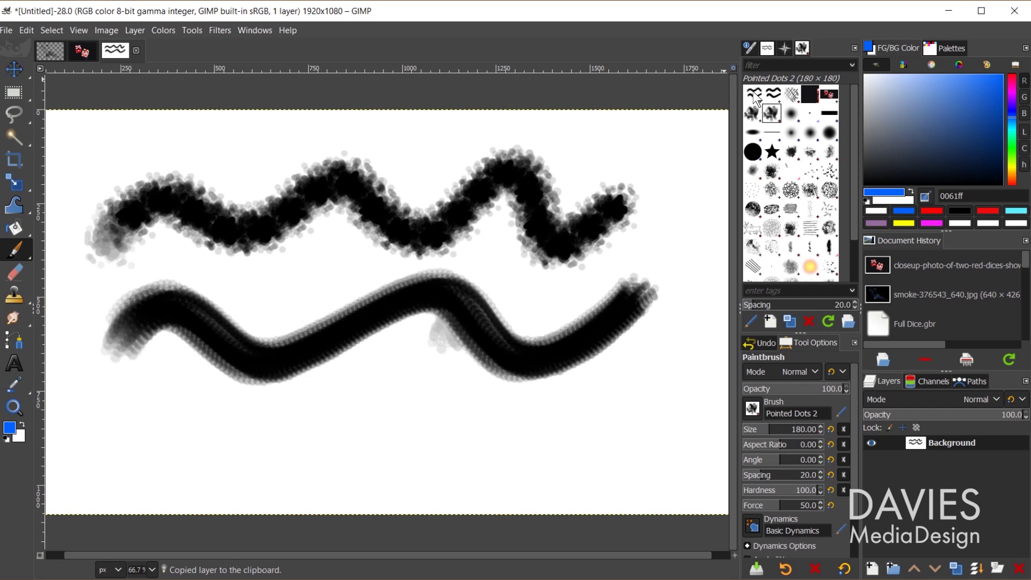
click(754, 95)
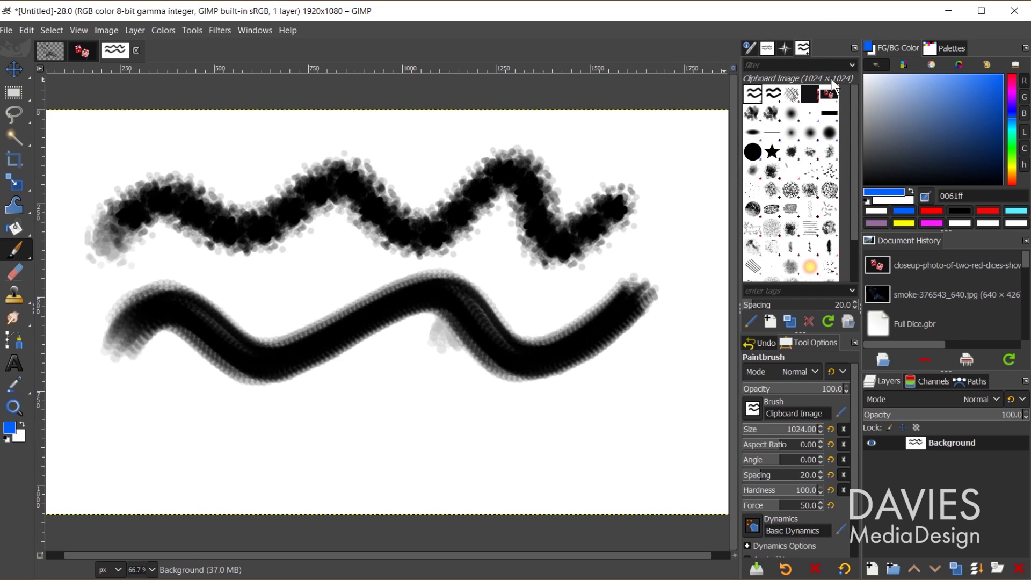
click(776, 98)
click(773, 92)
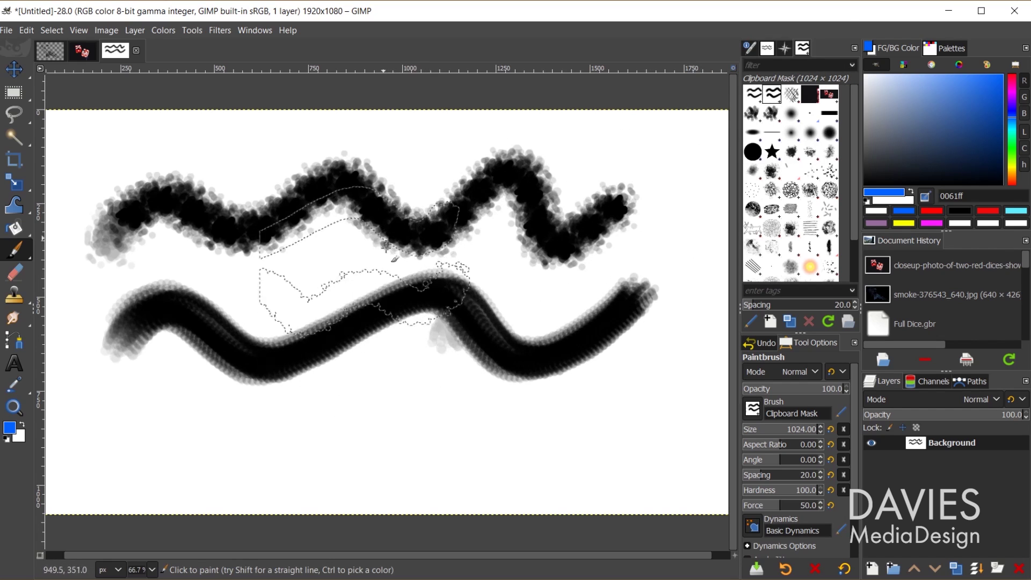
Switch to the red dice photo and copy it to the clipboard as a brush source.
click(81, 50)
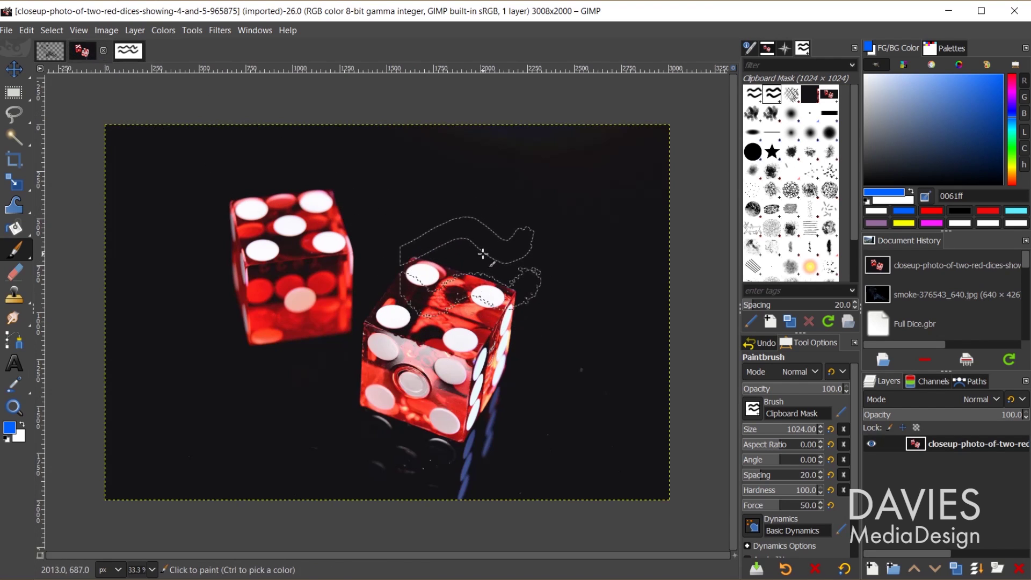
key(ctrl+c)
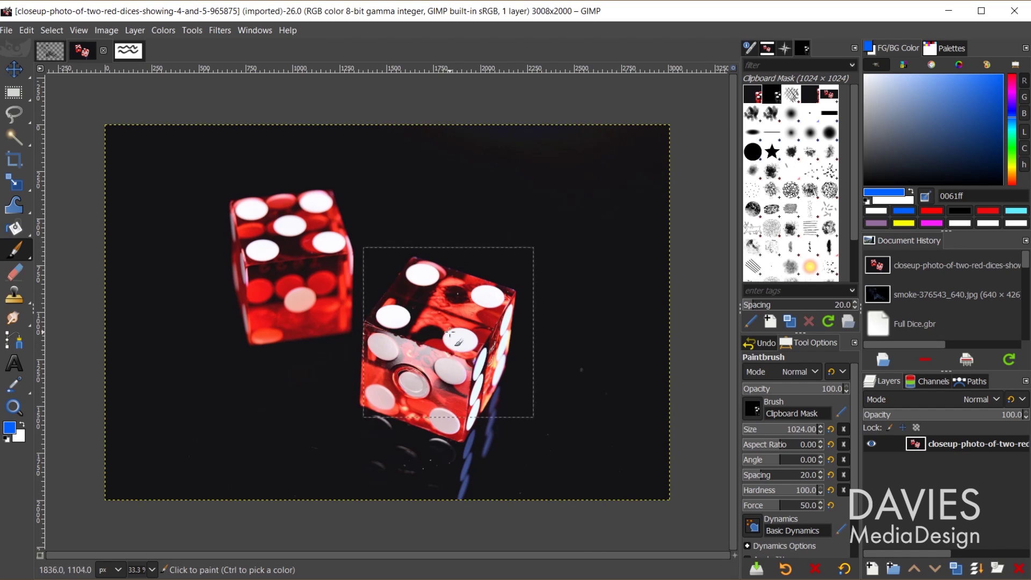
click(27, 30)
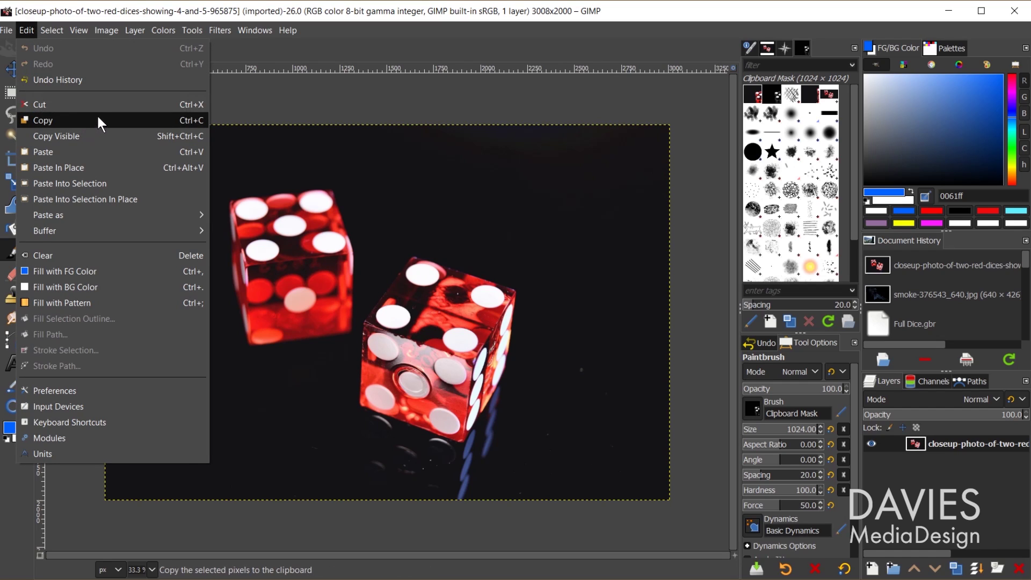
click(352, 9)
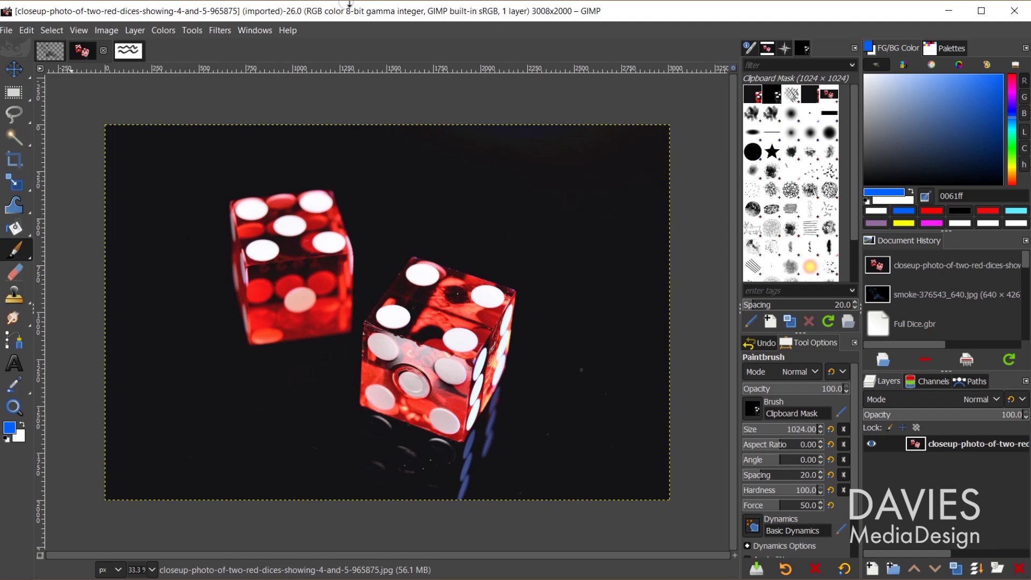
Clear the wavy strokes from the untitled canvas and set the Clipboard Mask brush size to 210.
click(129, 51)
key(Delete)
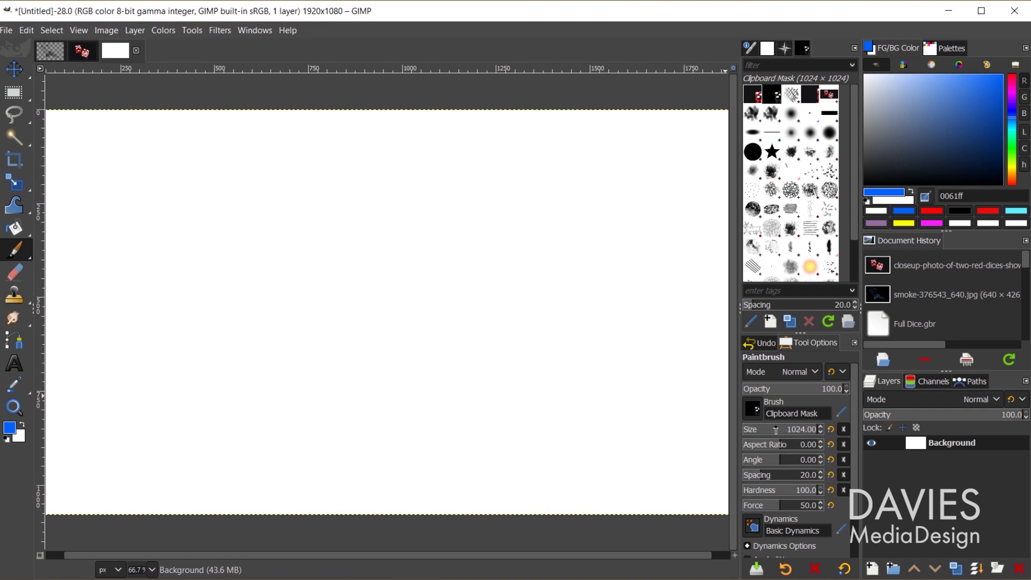
click(774, 425)
text(210)
key(Return)
Paint a long looping scribble across the canvas with the Clipboard Image brush at size 165, and undo it.
click(752, 97)
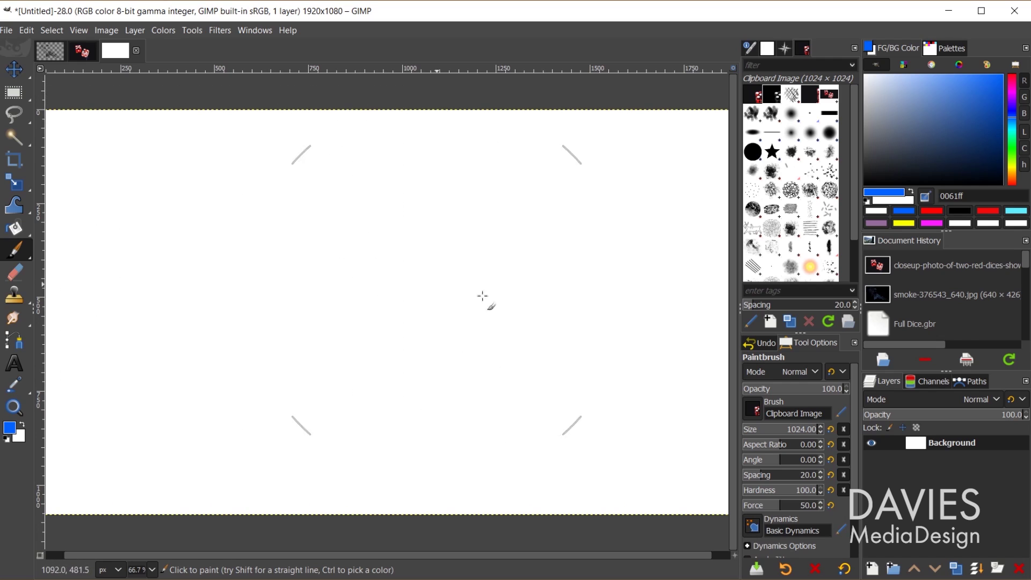
click(769, 429)
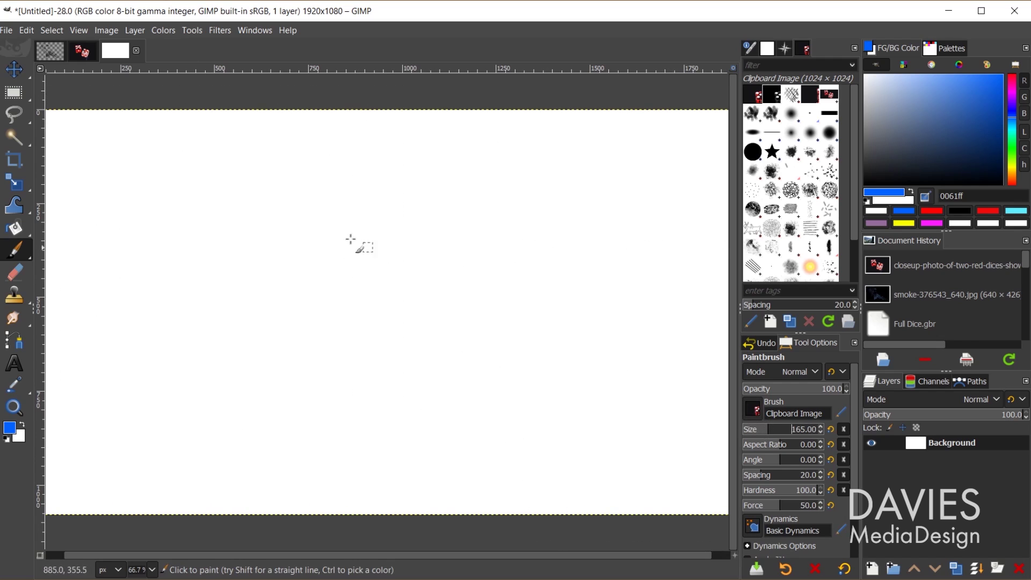
mouse_move(154, 175)
mouse_down()
mouse_move(157, 253)
mouse_move(198, 309)
mouse_move(278, 153)
mouse_move(317, 211)
mouse_move(348, 310)
mouse_move(427, 276)
mouse_move(397, 179)
mouse_move(453, 128)
mouse_move(513, 234)
mouse_move(539, 360)
mouse_move(630, 262)
mouse_move(567, 194)
mouse_move(482, 316)
mouse_move(358, 413)
mouse_move(299, 286)
mouse_move(220, 243)
mouse_move(230, 352)
mouse_move(282, 341)
mouse_move(317, 373)
mouse_move(423, 421)
mouse_move(522, 381)
mouse_move(589, 310)
mouse_move(558, 201)
mouse_move(482, 348)
mouse_up()
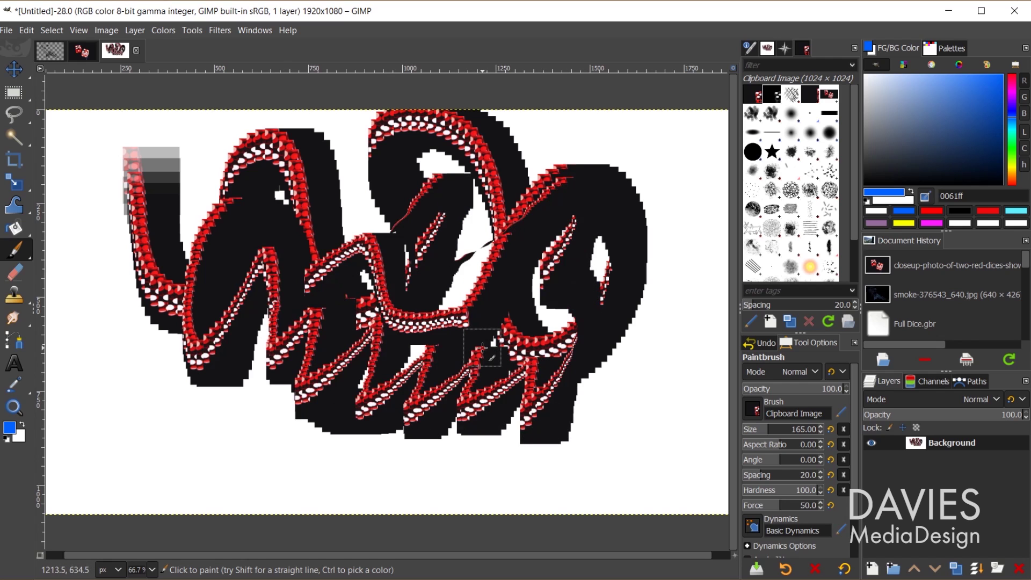
key(ctrl+z)
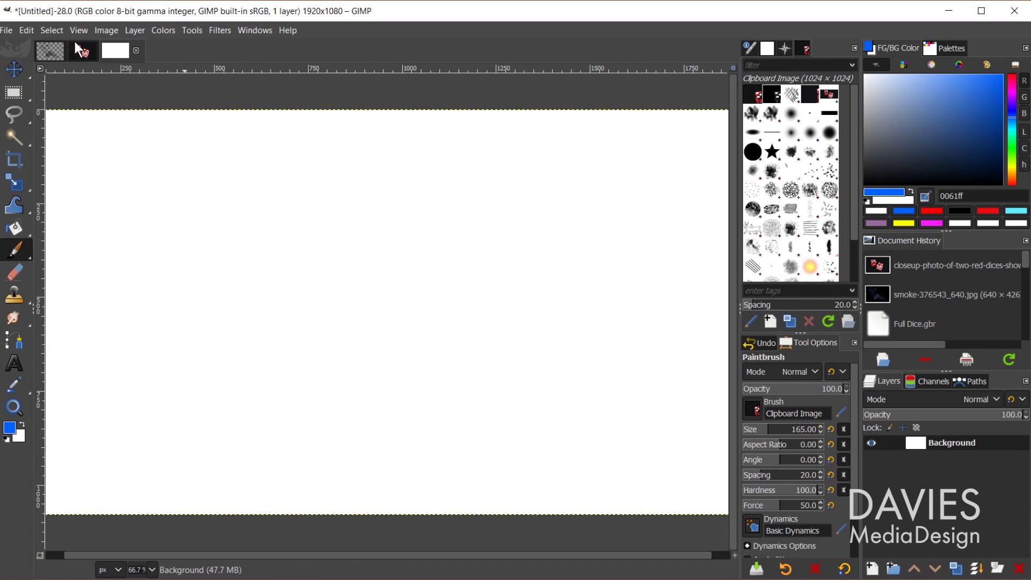
Crop the dice photo with a fixed 2:1 aspect ratio to its full width, 3008 × 1504 px, keeping both dice in frame.
click(81, 51)
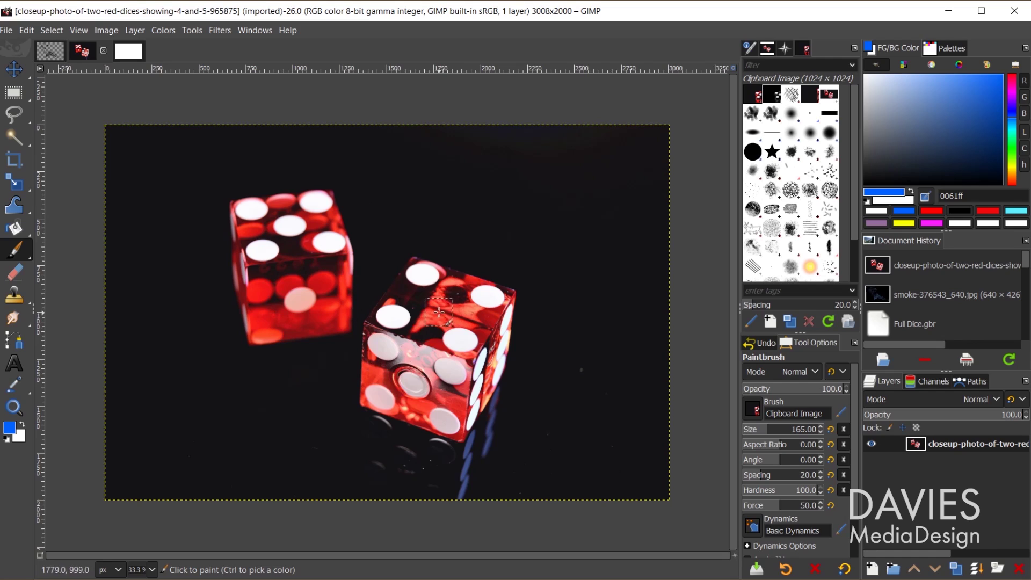
click(15, 161)
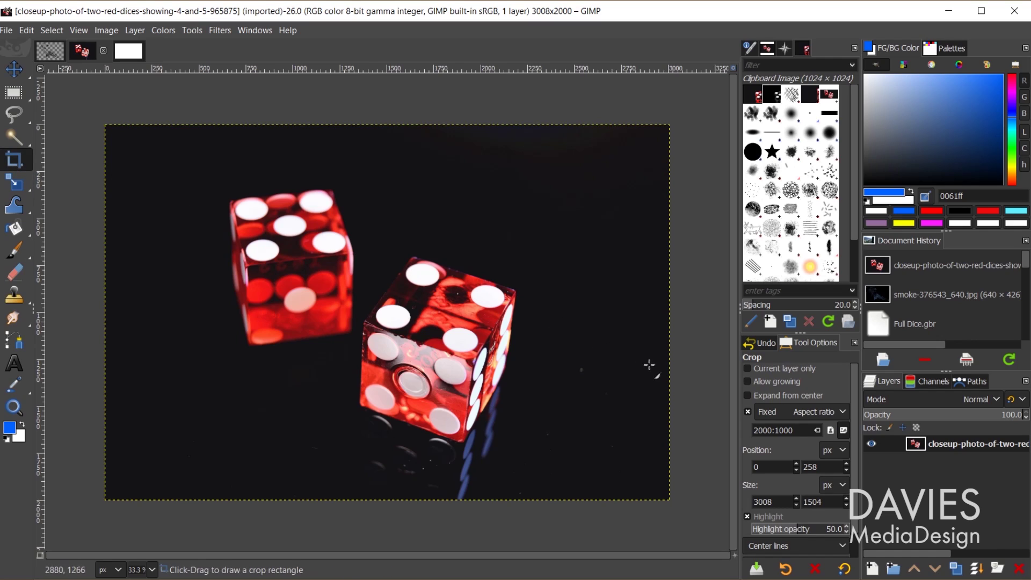
drag(800, 433, 762, 430)
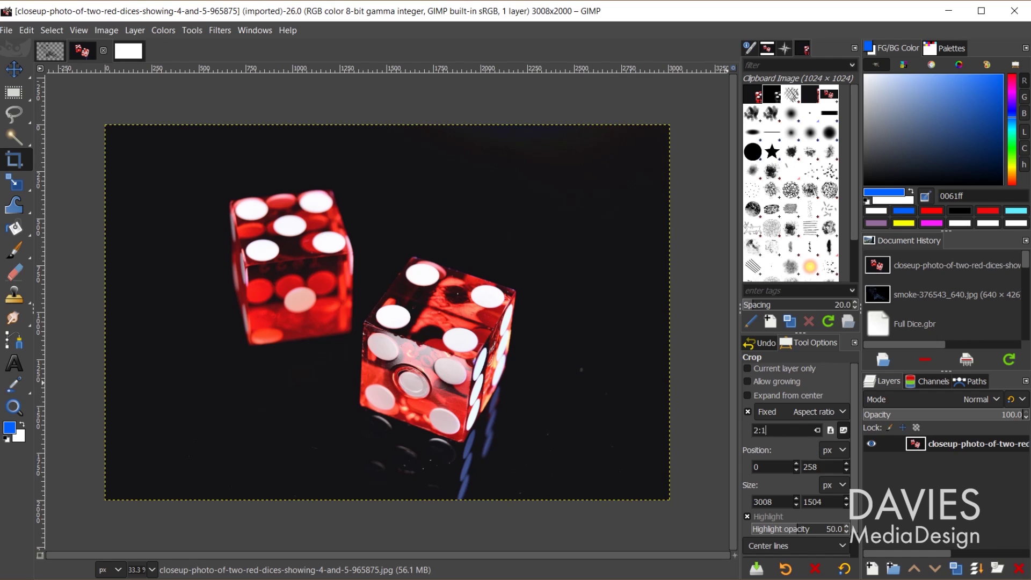
drag(115, 184, 674, 465)
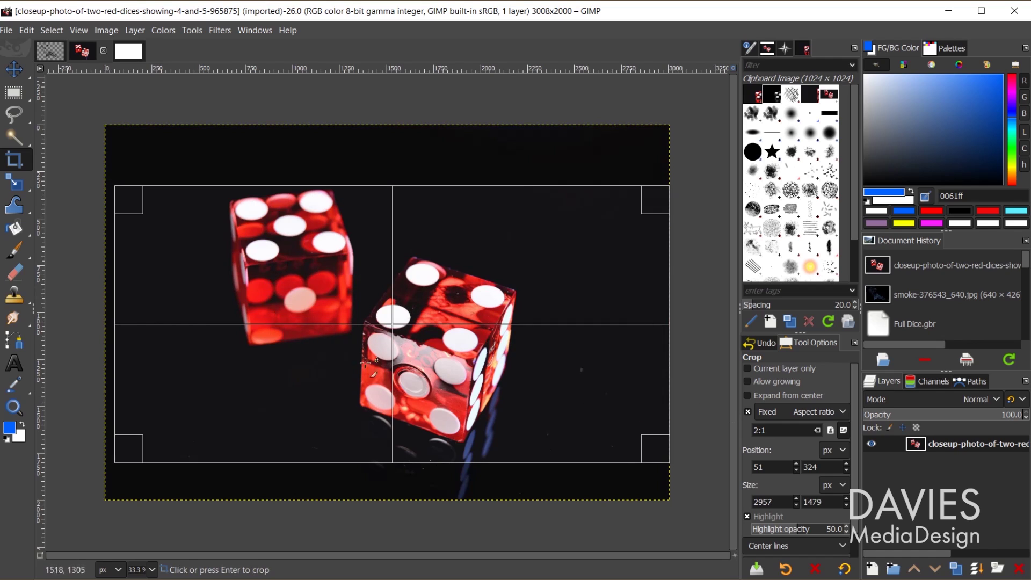
drag(118, 193, 85, 191)
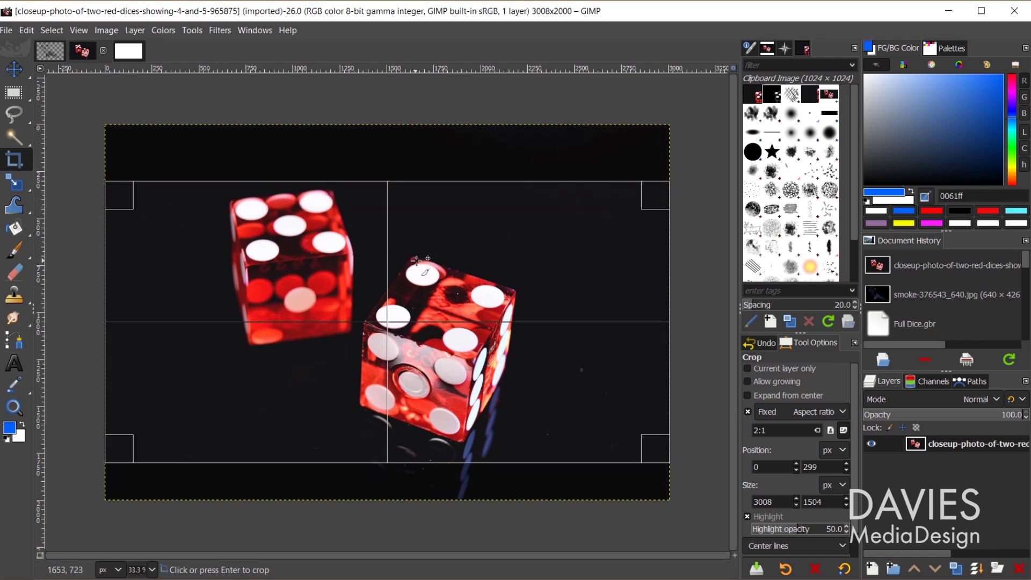
drag(429, 268, 429, 260)
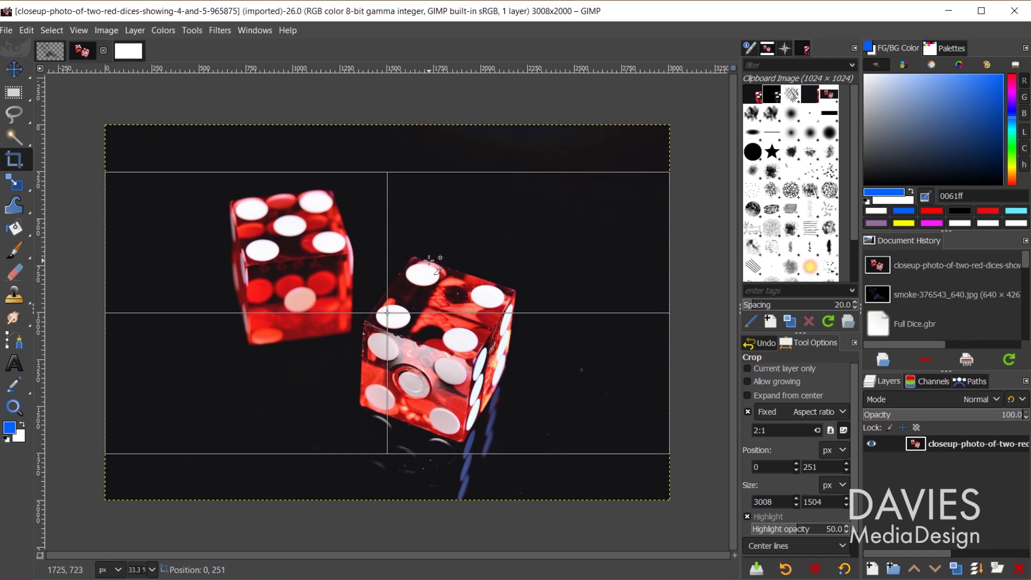
click(436, 260)
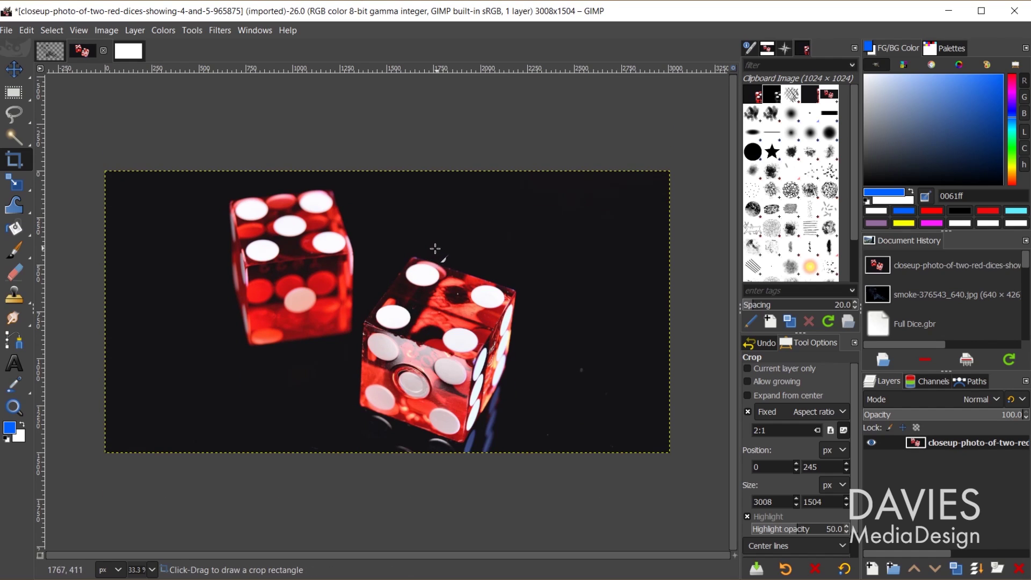
Scale the cropped dice image to 400 × 200 px.
click(110, 32)
click(185, 204)
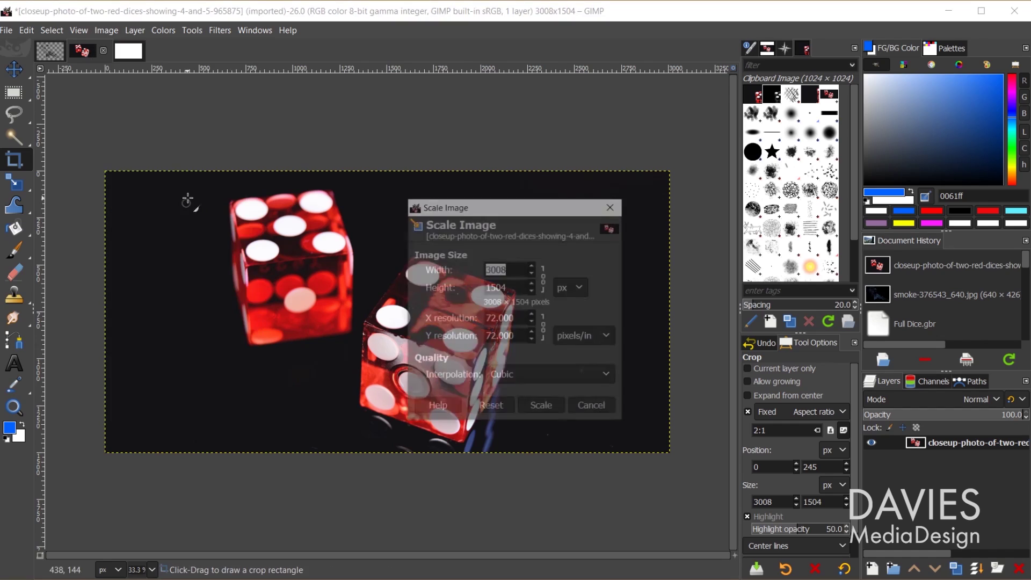
text(400)
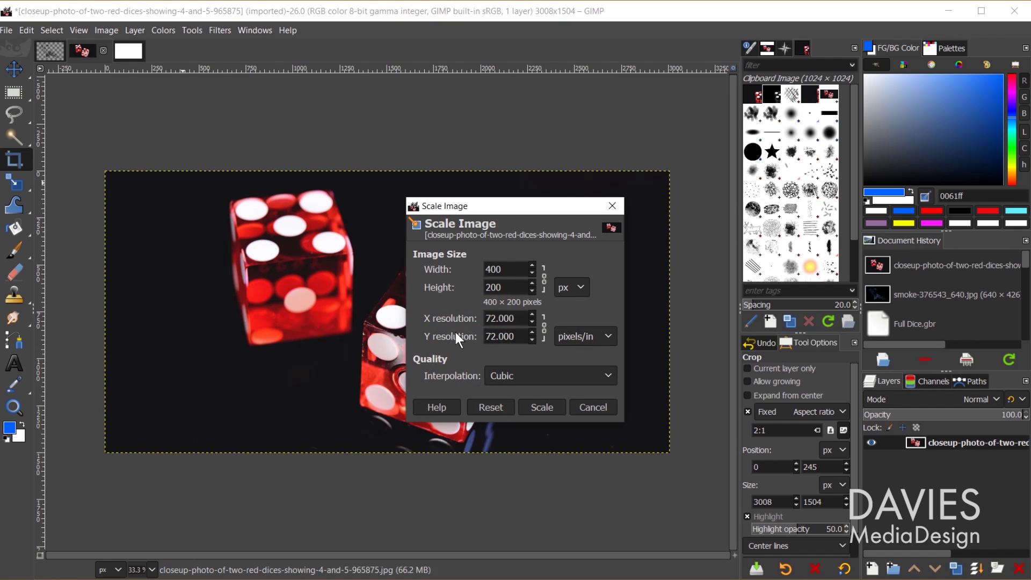
click(548, 408)
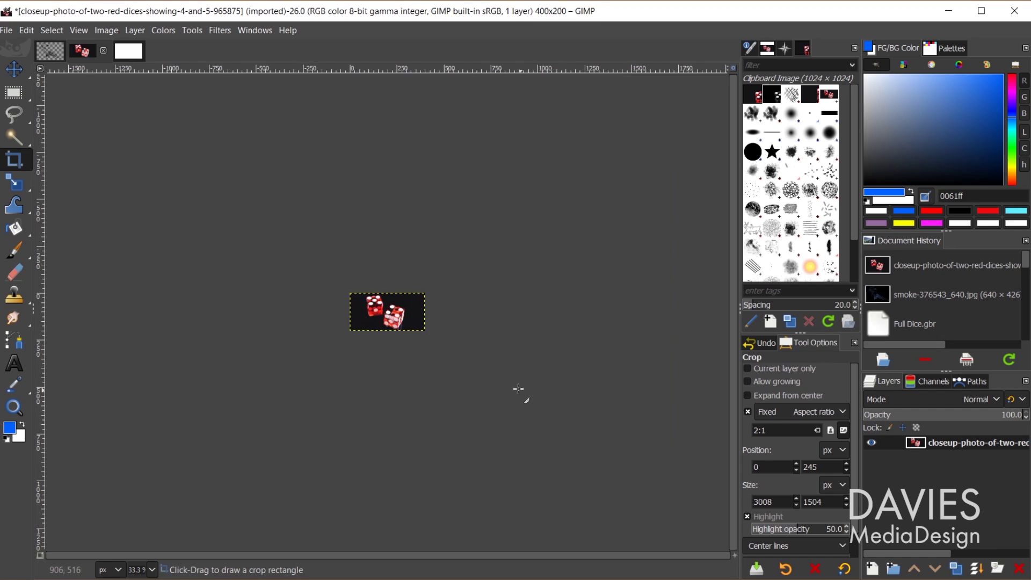
Copy the scaled dice image and load it as the Clipboard Image brush for the Paintbrush tool.
key(ctrl+c)
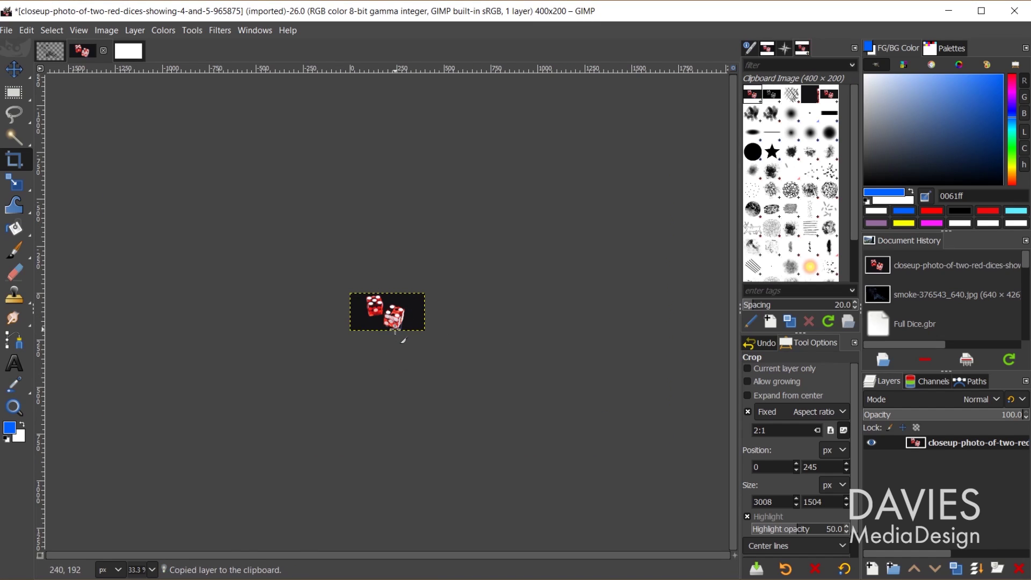
click(754, 97)
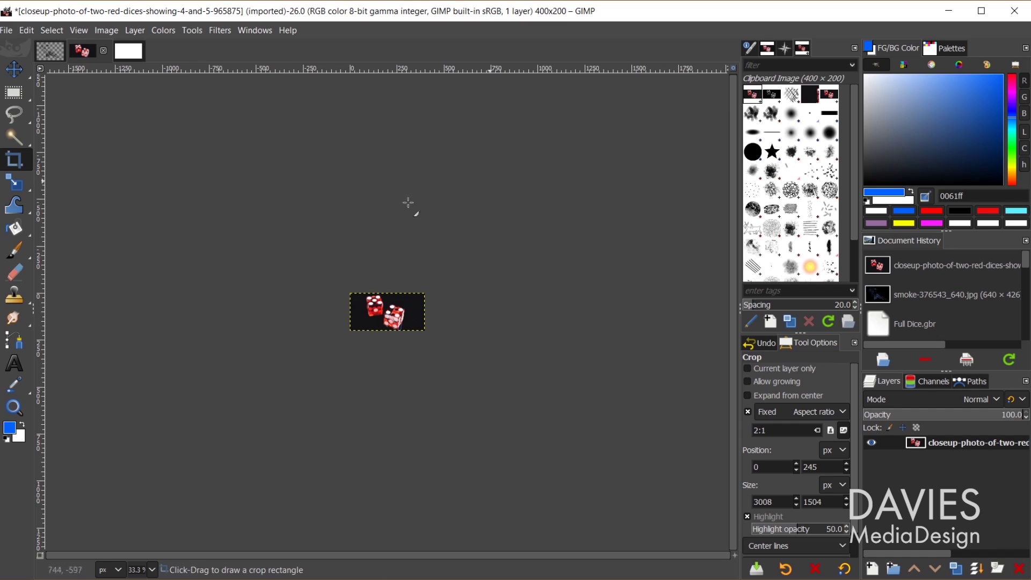
click(14, 250)
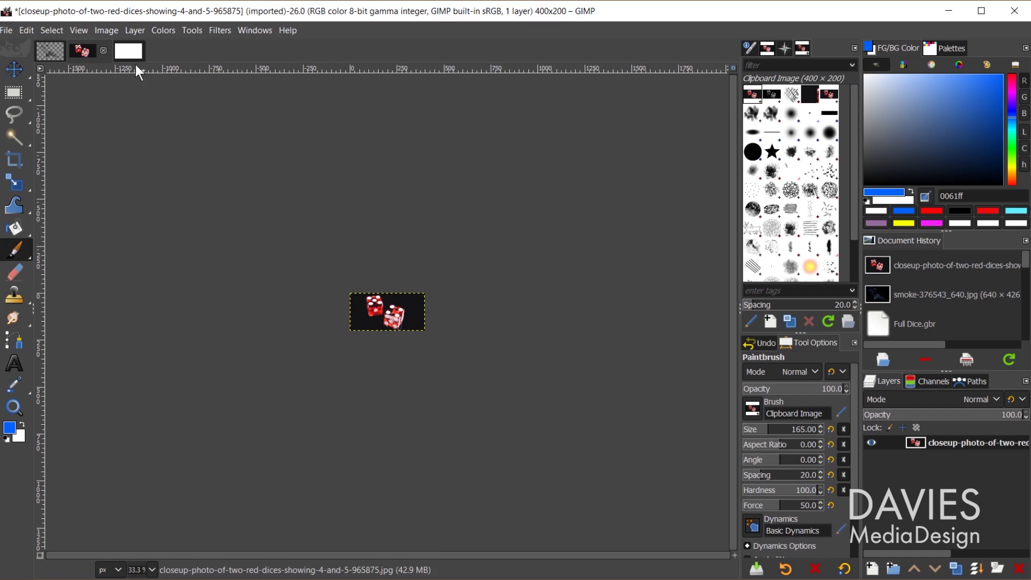
Paint two winding strokes and a few single dabs on the white canvas with the dice Clipboard Image brush, and clear the canvas.
click(132, 50)
mouse_move(195, 211)
mouse_down()
mouse_move(235, 309)
mouse_move(332, 204)
mouse_up()
click(468, 193)
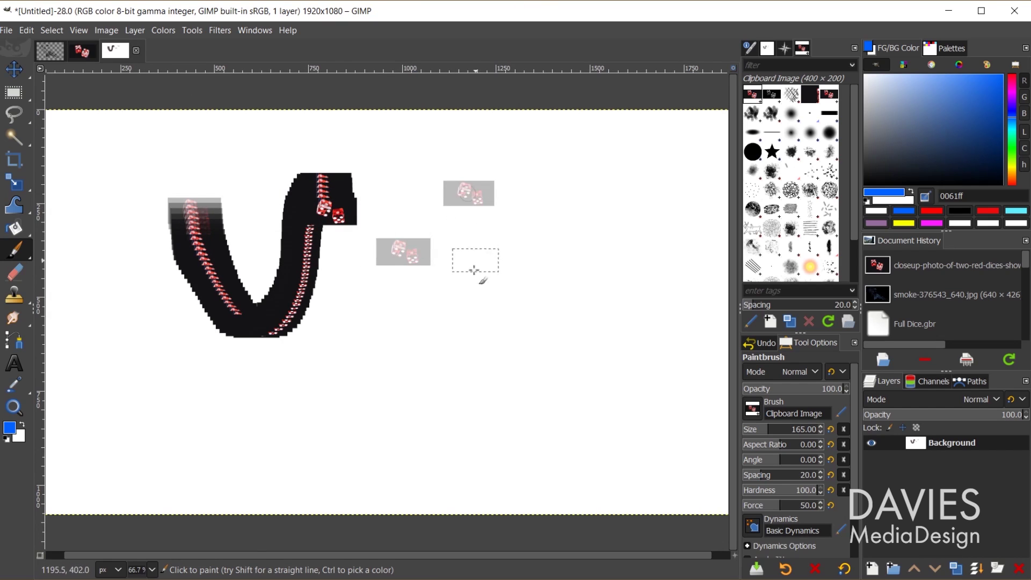
click(474, 272)
mouse_move(435, 295)
mouse_down()
mouse_move(421, 388)
mouse_move(532, 356)
mouse_move(634, 365)
mouse_up()
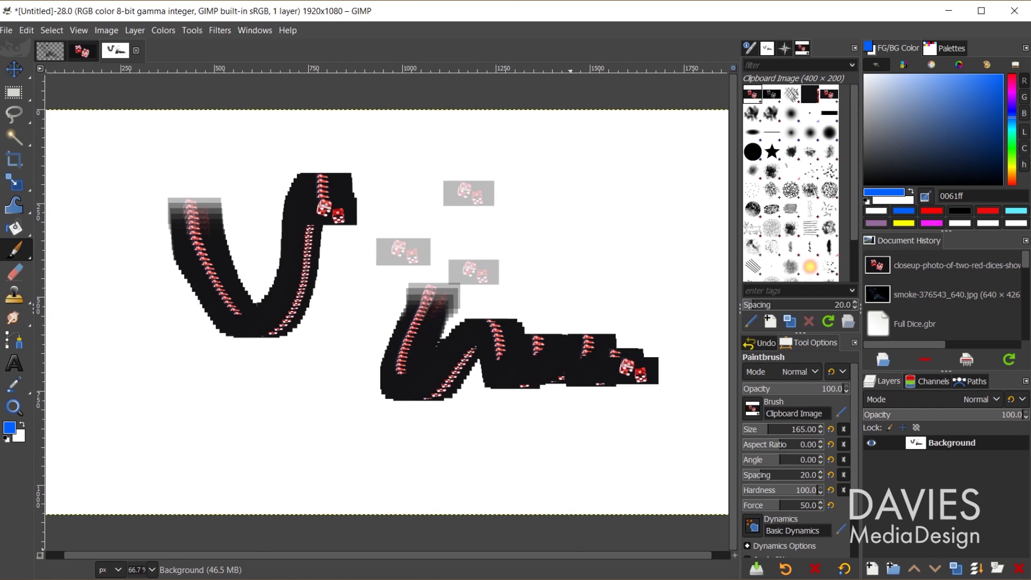
key(Delete)
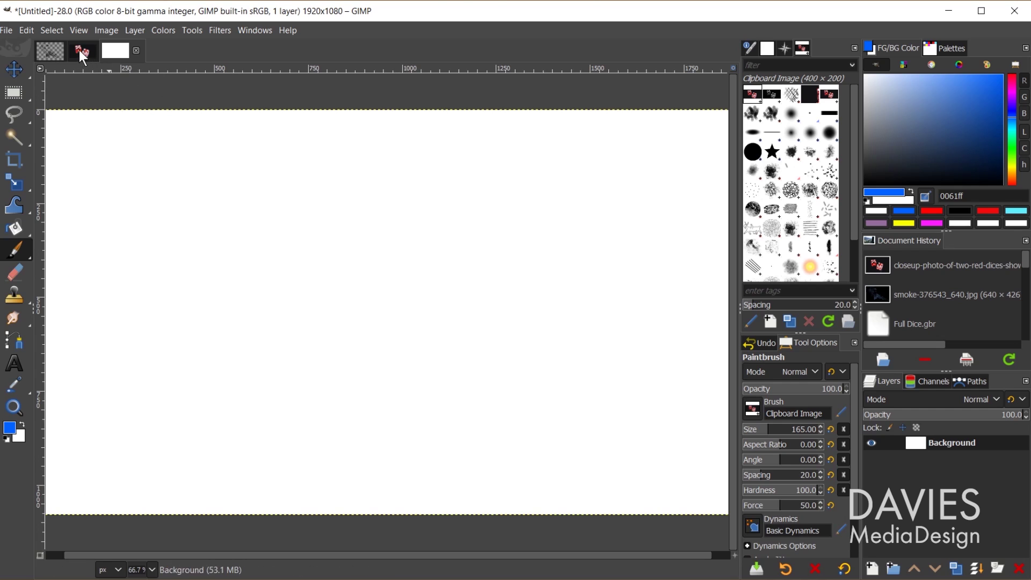
Bring up the dice image and display the Brush Folders in Preferences, selecting the writable user brushes folder.
click(82, 51)
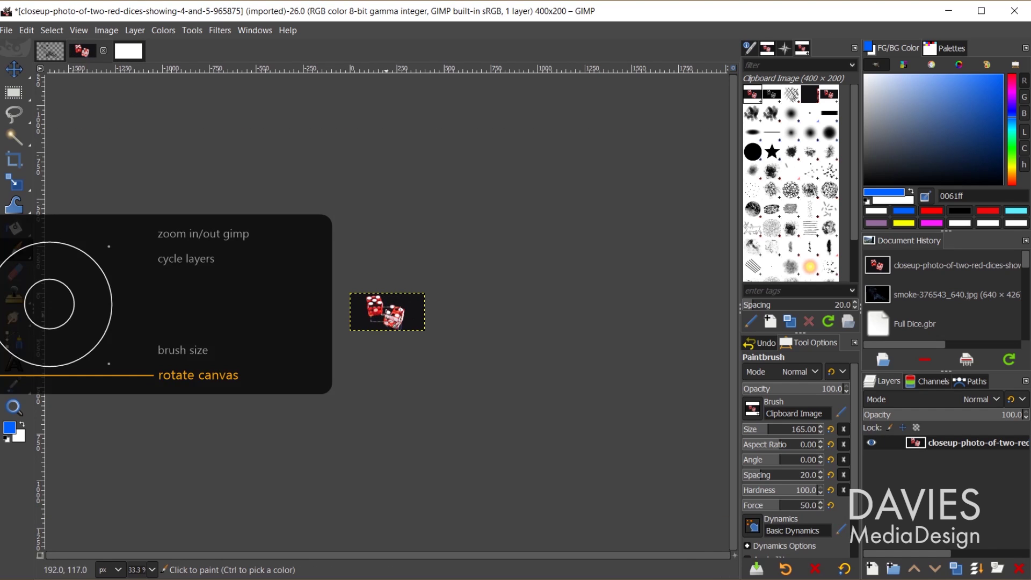
scroll(387, 312, up, 5)
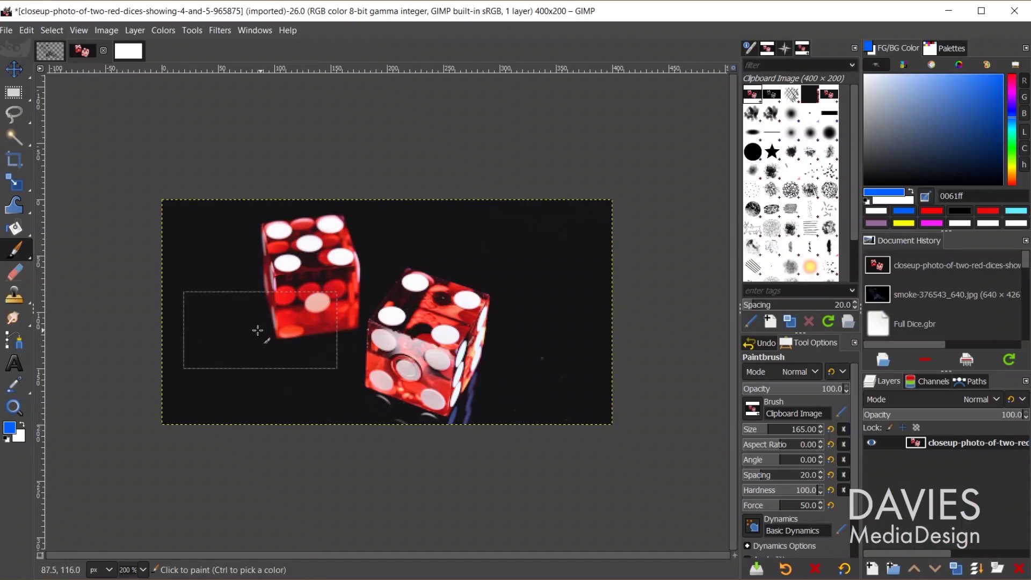
click(24, 31)
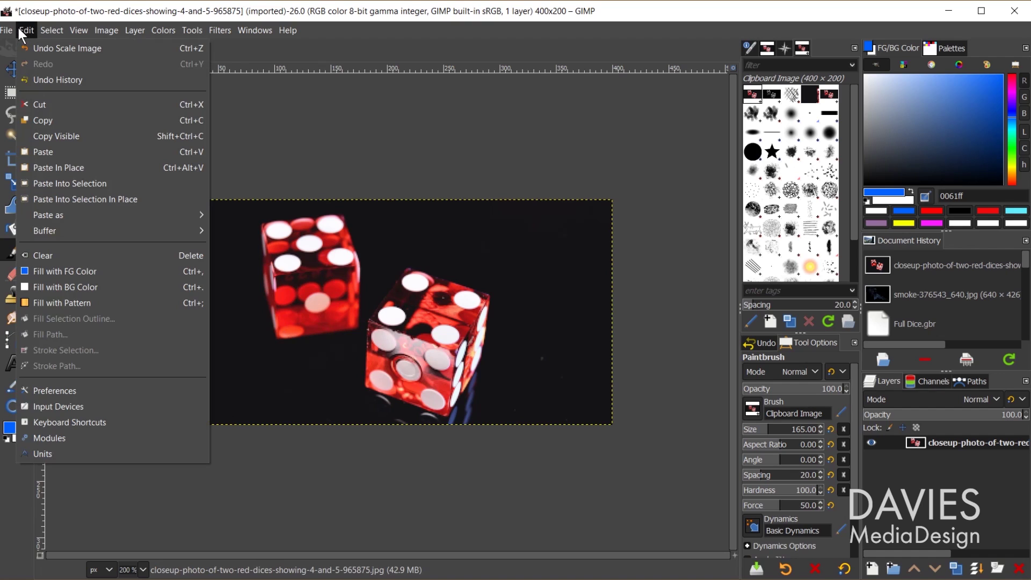
click(112, 390)
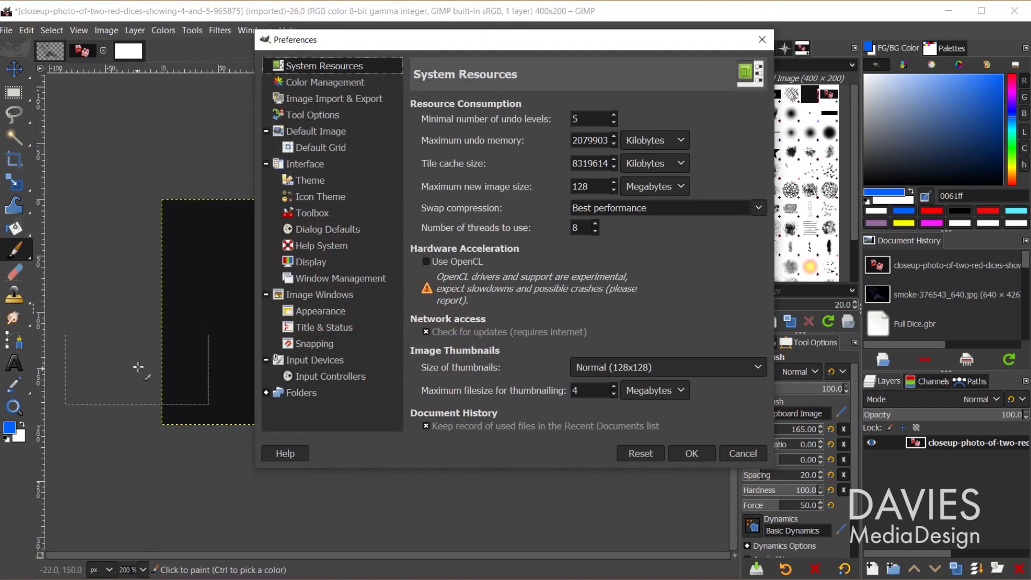
click(266, 393)
click(290, 392)
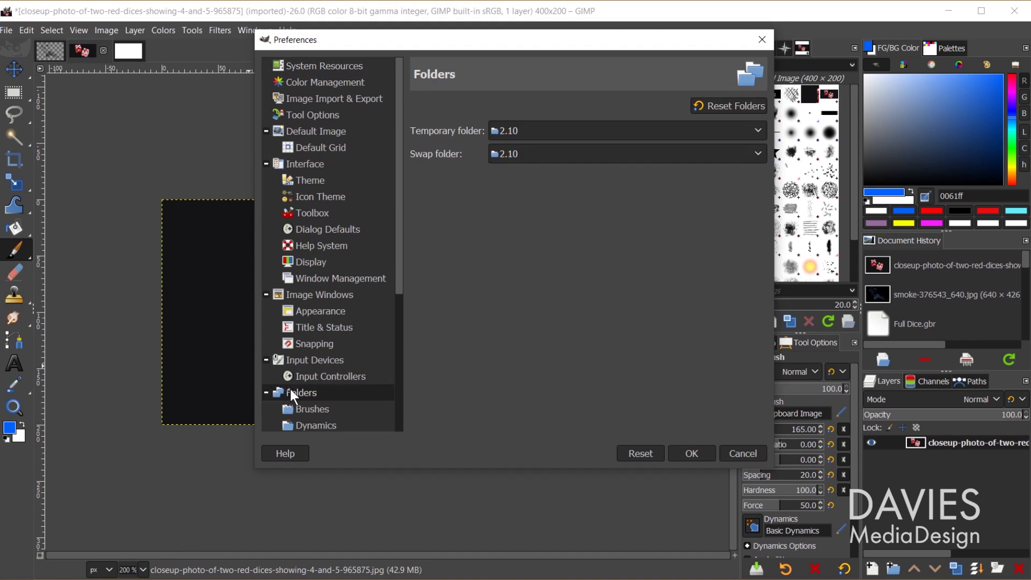
drag(399, 240, 401, 362)
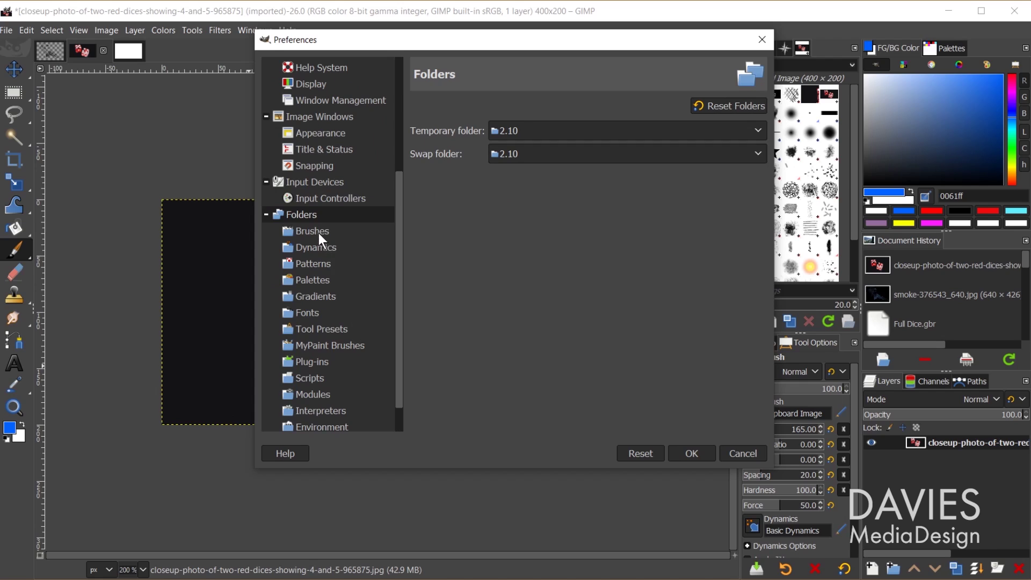
click(314, 231)
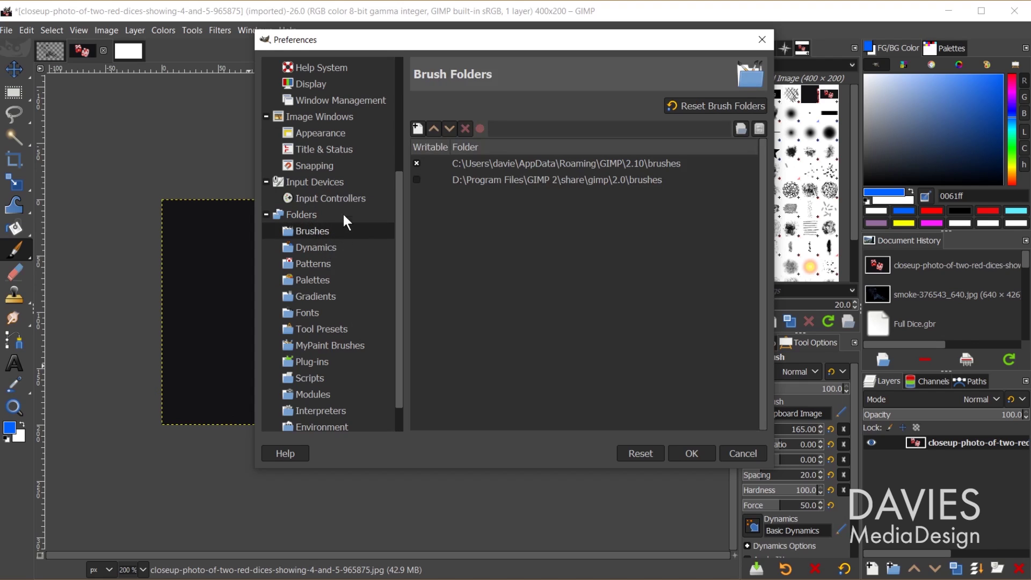
click(498, 165)
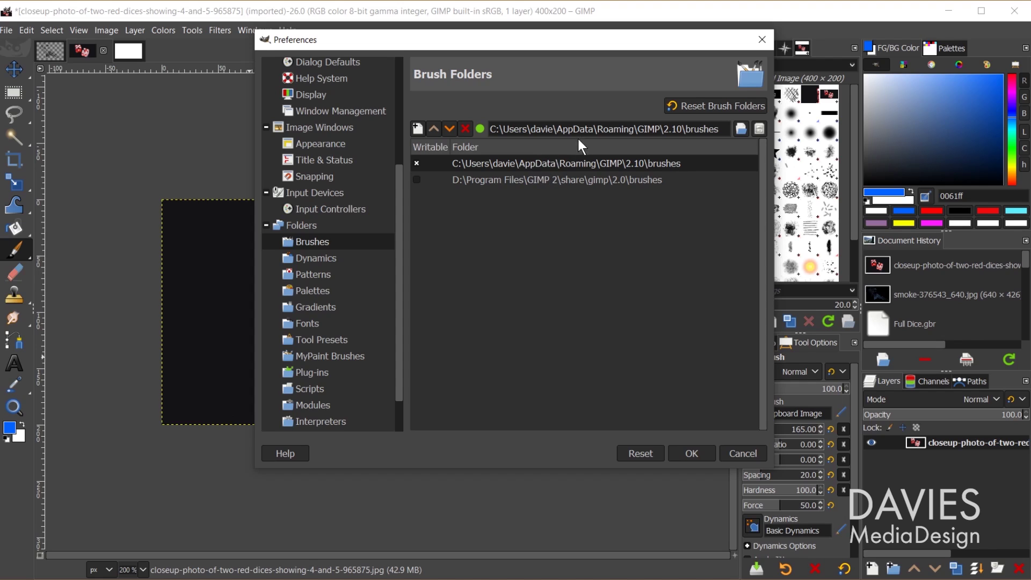
Browse the contents of the brushes folder inside the GIMP 2.10 user folder, and close Preferences.
click(739, 128)
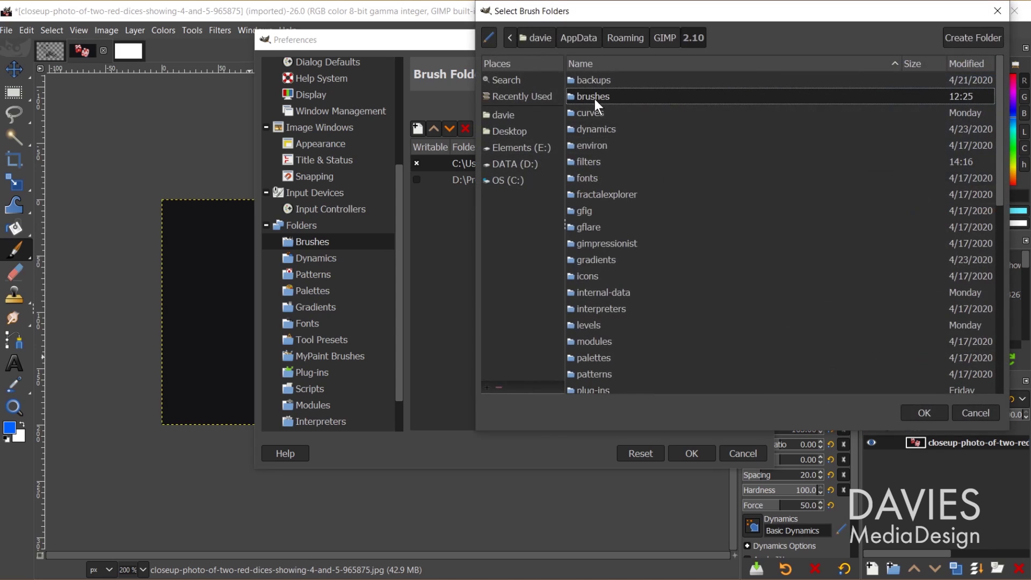
double_click(594, 97)
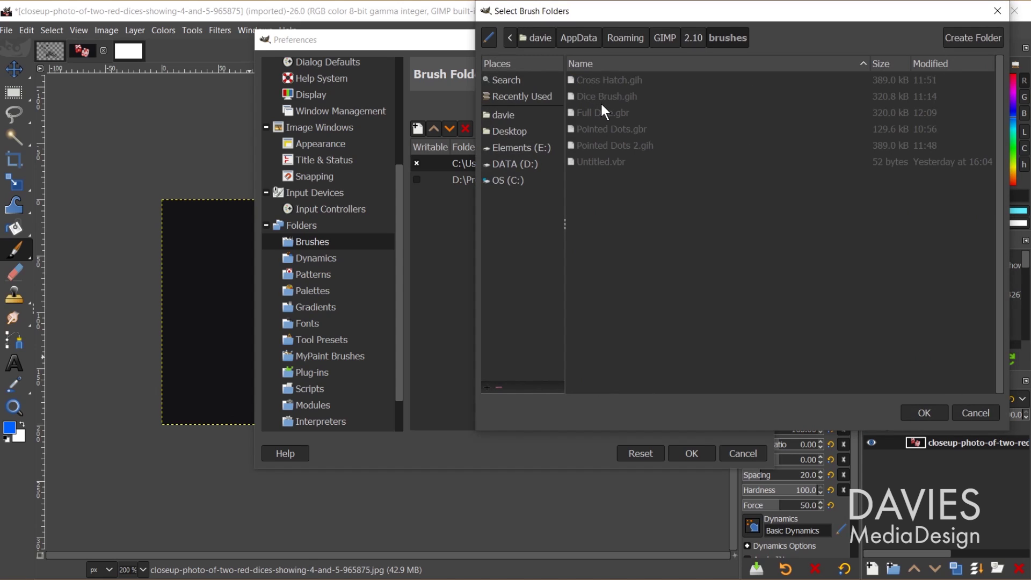
click(937, 415)
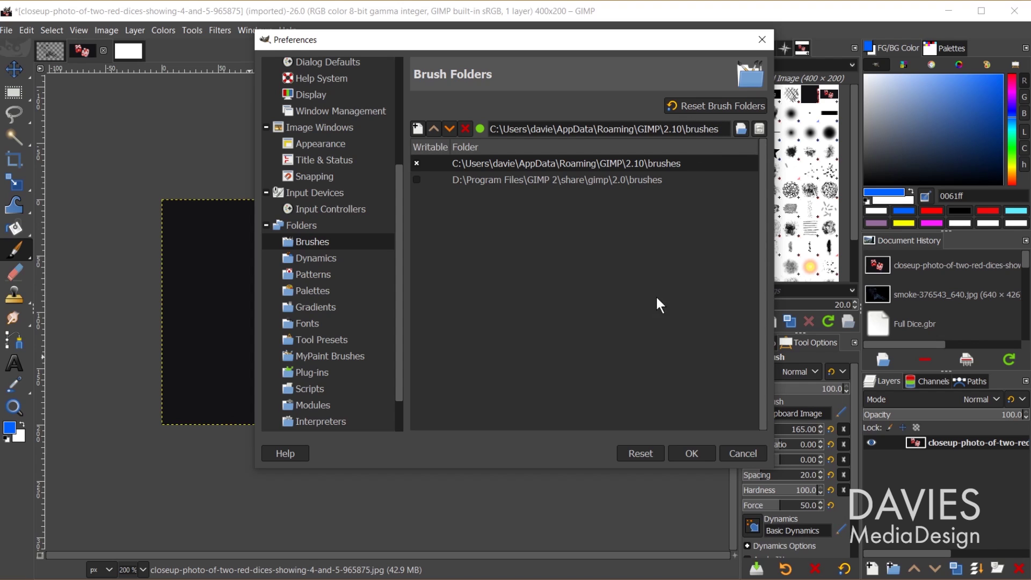
click(692, 454)
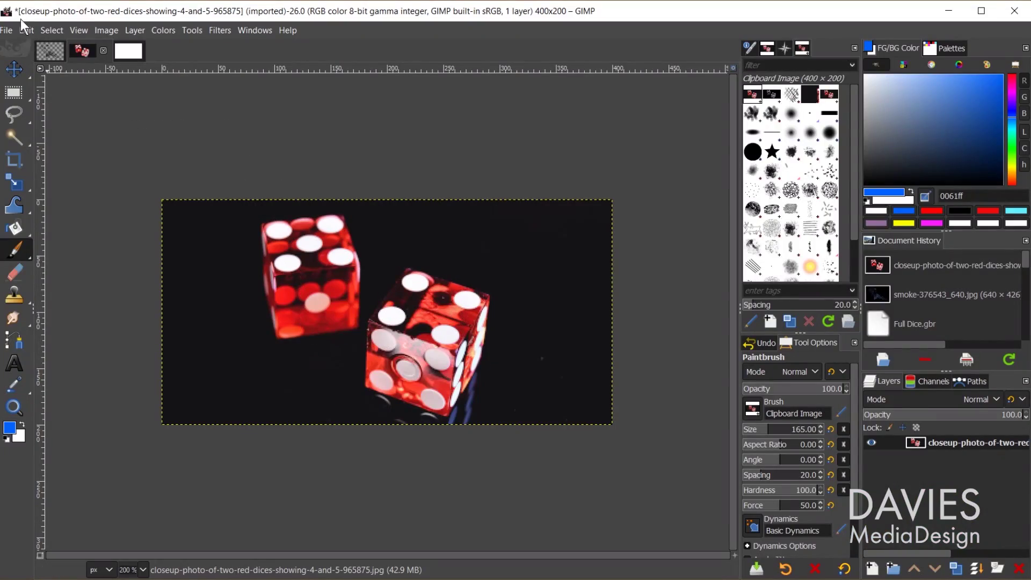
Start exporting the dice image as "Dice Image.gbr" into the brushes folder of the GIMP 2.10 user folder.
click(8, 32)
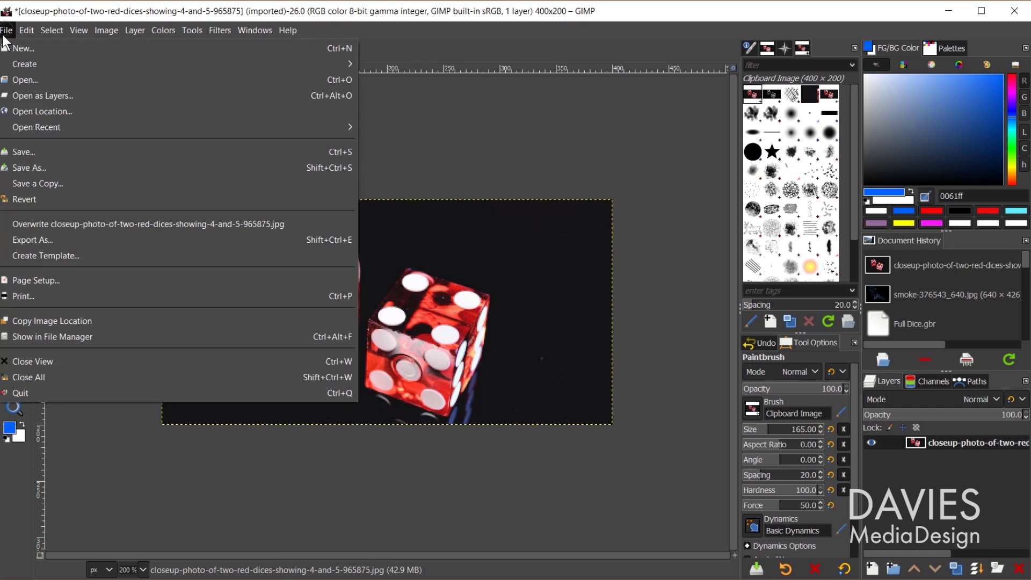
click(74, 236)
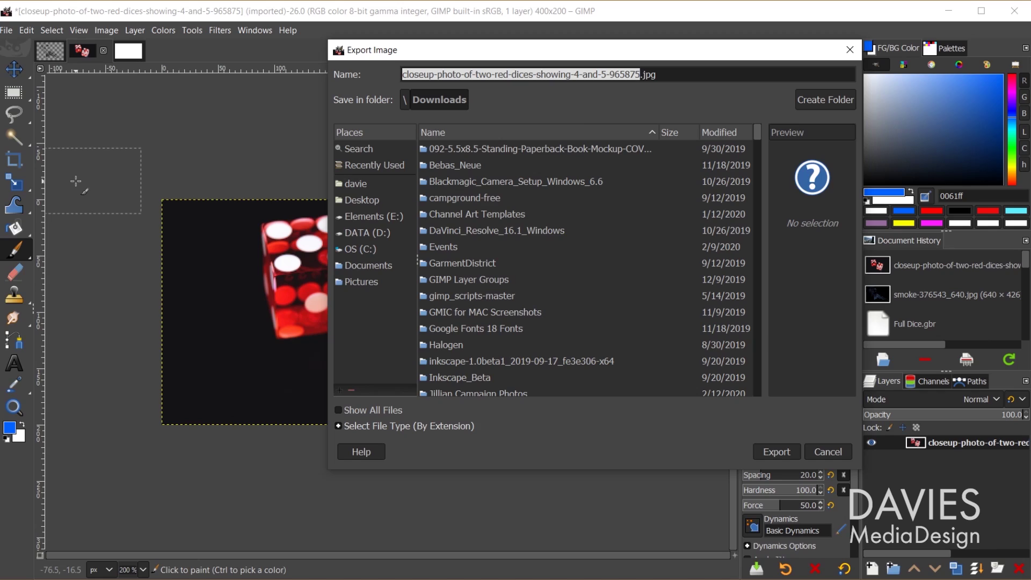
text(Dice Image.gbr)
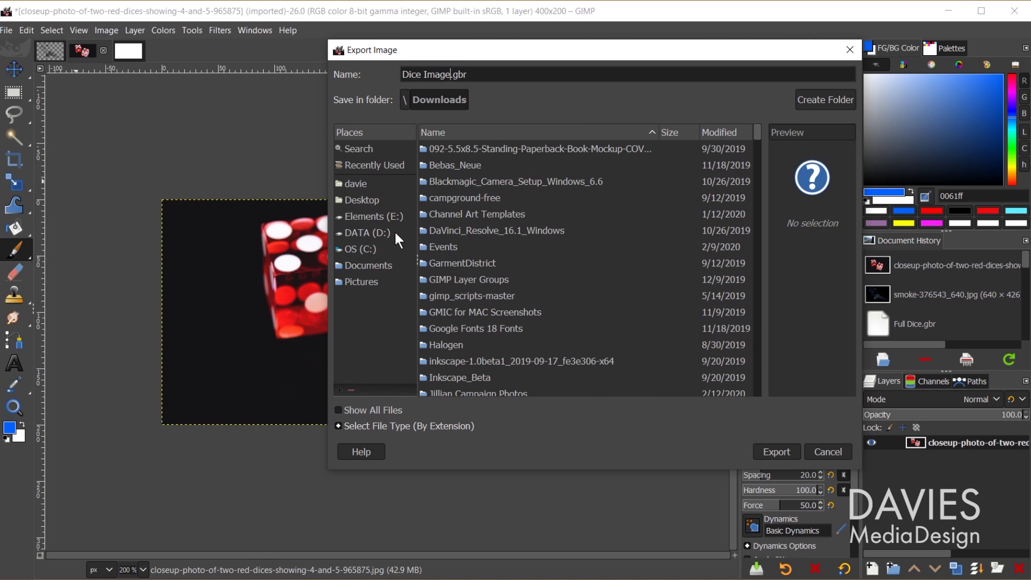
click(378, 163)
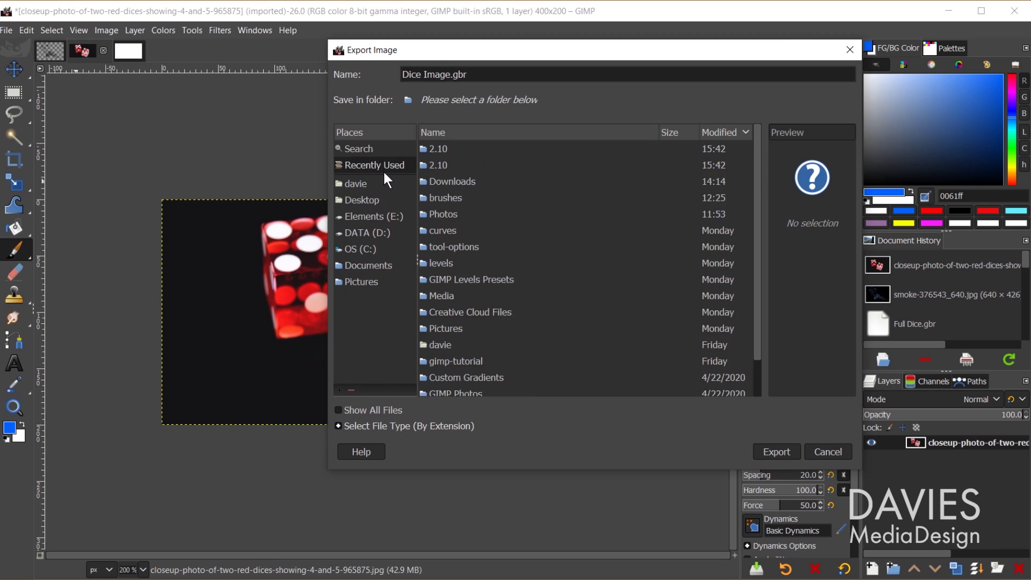
double_click(440, 148)
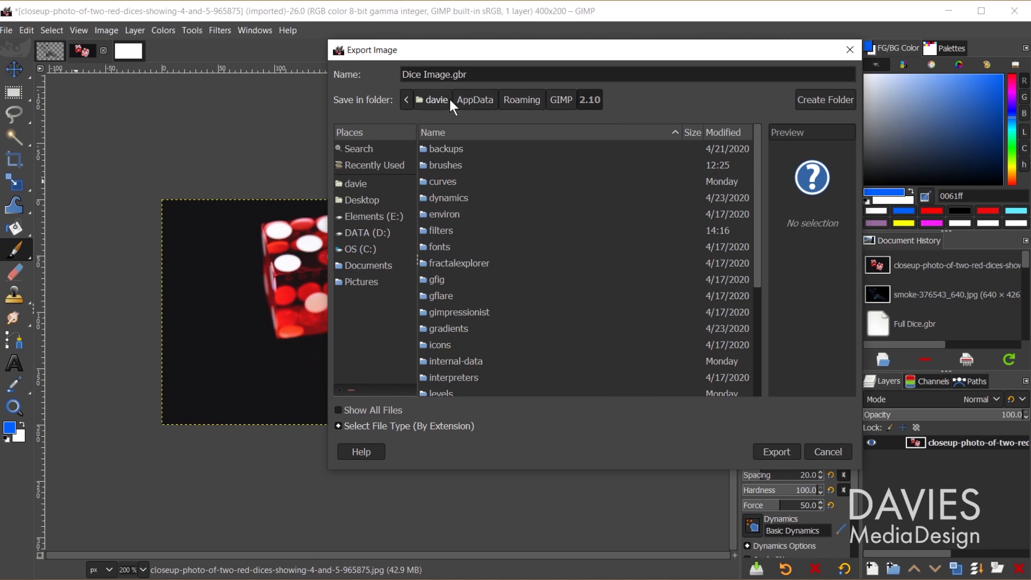
double_click(447, 164)
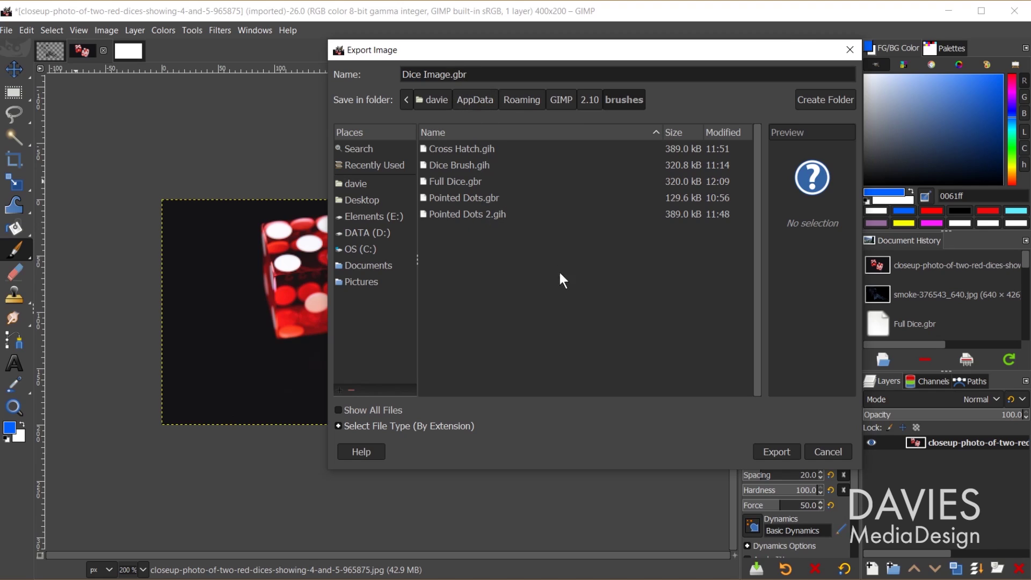
click(788, 449)
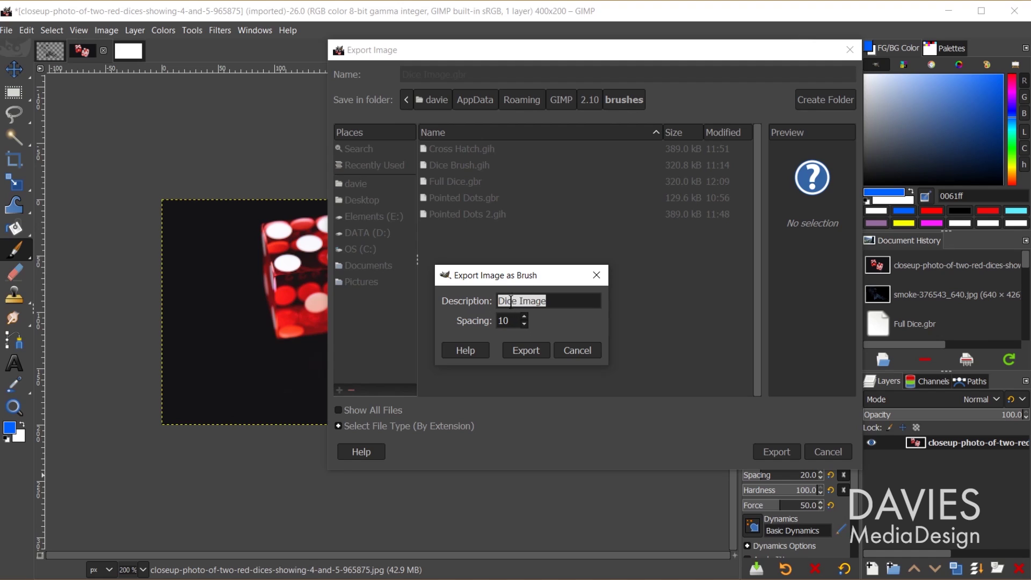
Complete the brush export with the description "Dice Image" and a spacing of 10.
key(Escape)
mouse_move(684, 50)
mouse_down()
mouse_move(639, 59)
mouse_move(489, 49)
mouse_up()
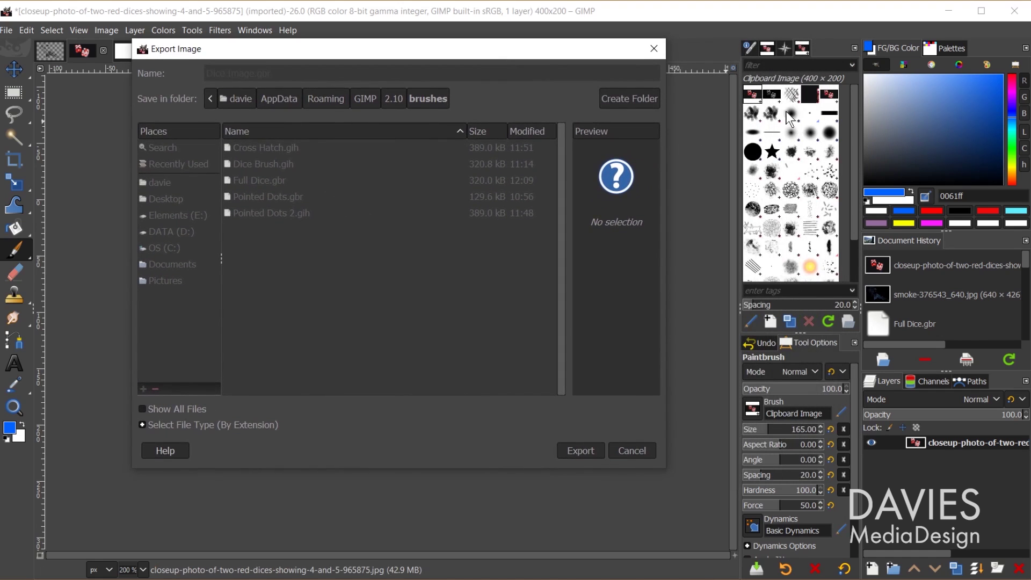
mouse_move(540, 54)
mouse_down()
mouse_move(580, 94)
mouse_move(759, 55)
mouse_move(343, 106)
mouse_move(543, 49)
mouse_up()
click(549, 579)
click(576, 493)
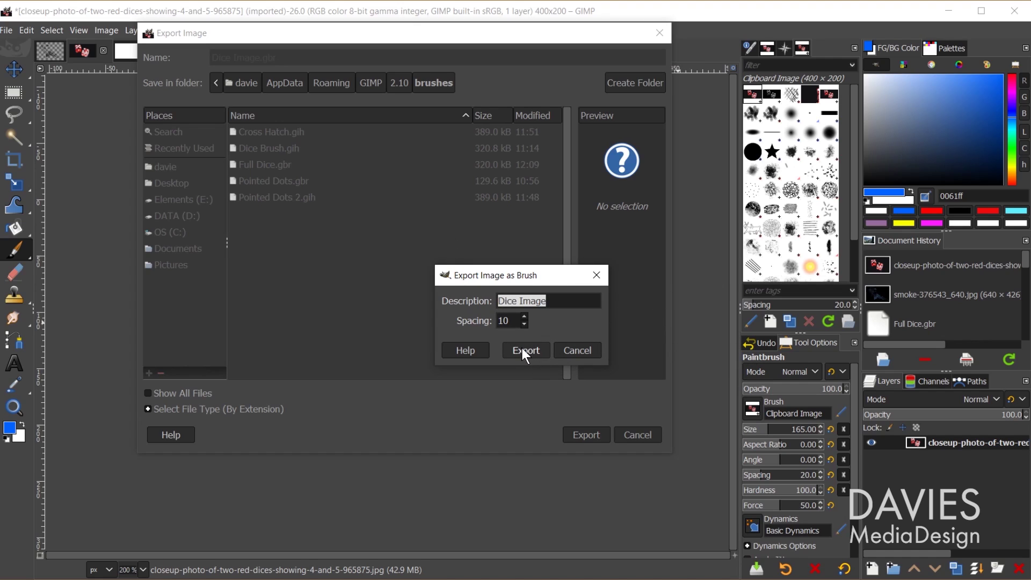
click(525, 349)
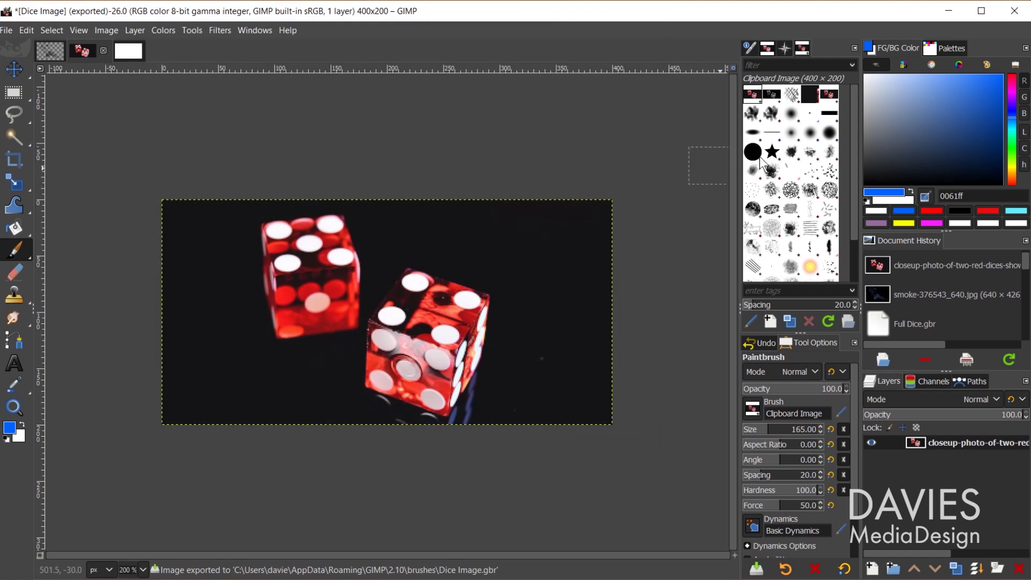
Delete the Full Dice brush from the brush list and from disk.
click(828, 94)
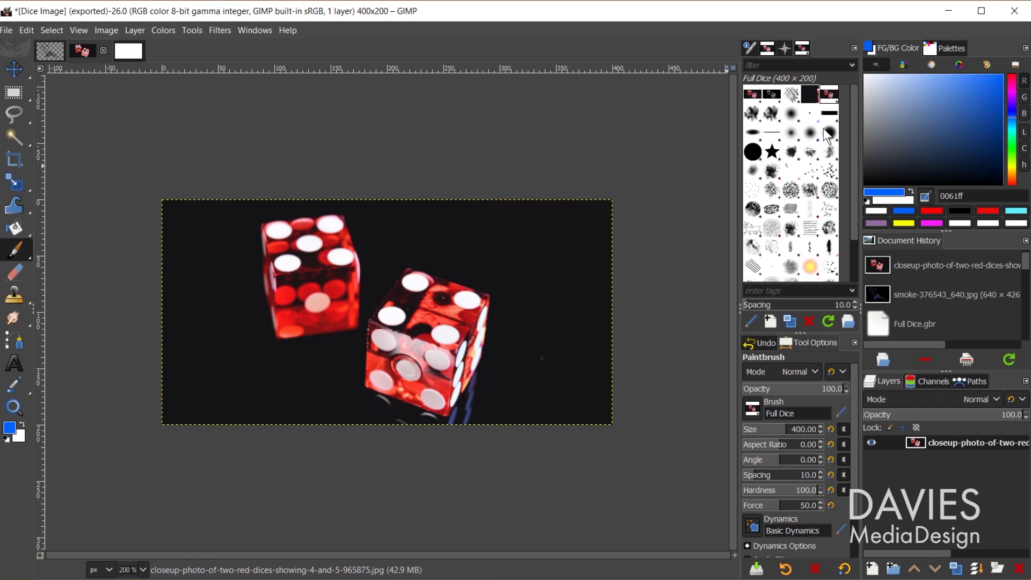
click(808, 321)
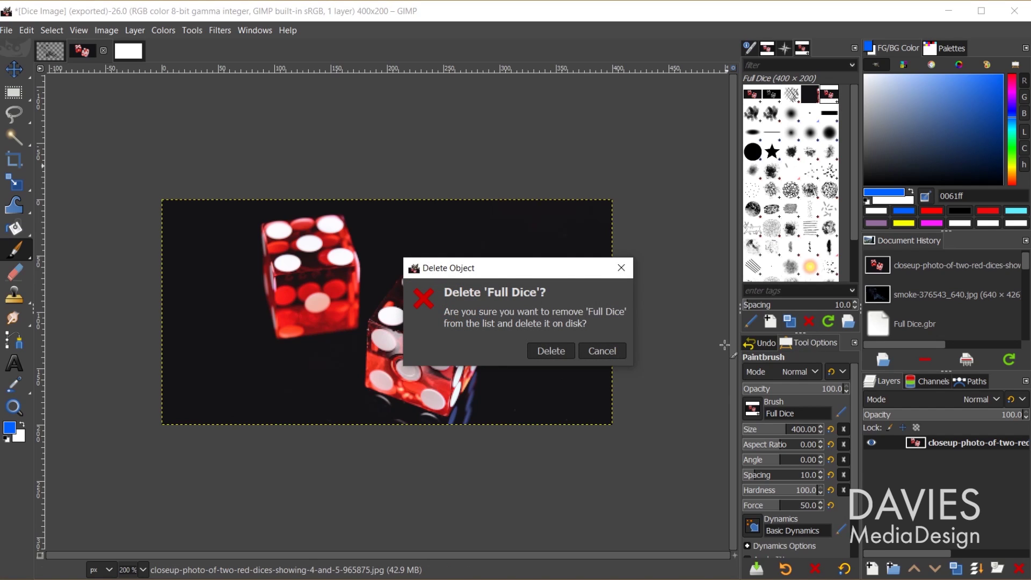
click(559, 350)
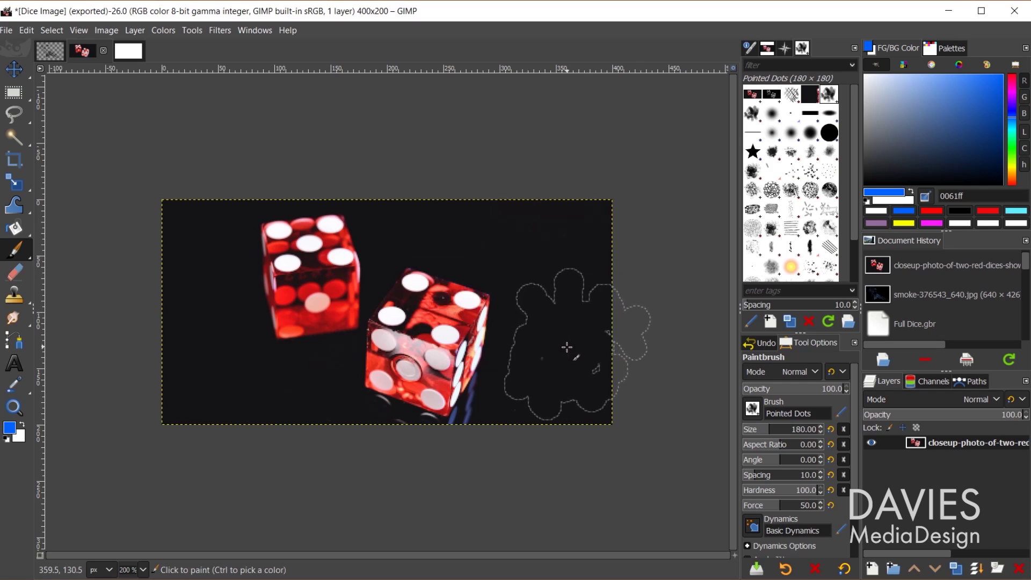
Refresh the brush list, select the exported Dice Image brush, and preview it enlarged.
click(826, 318)
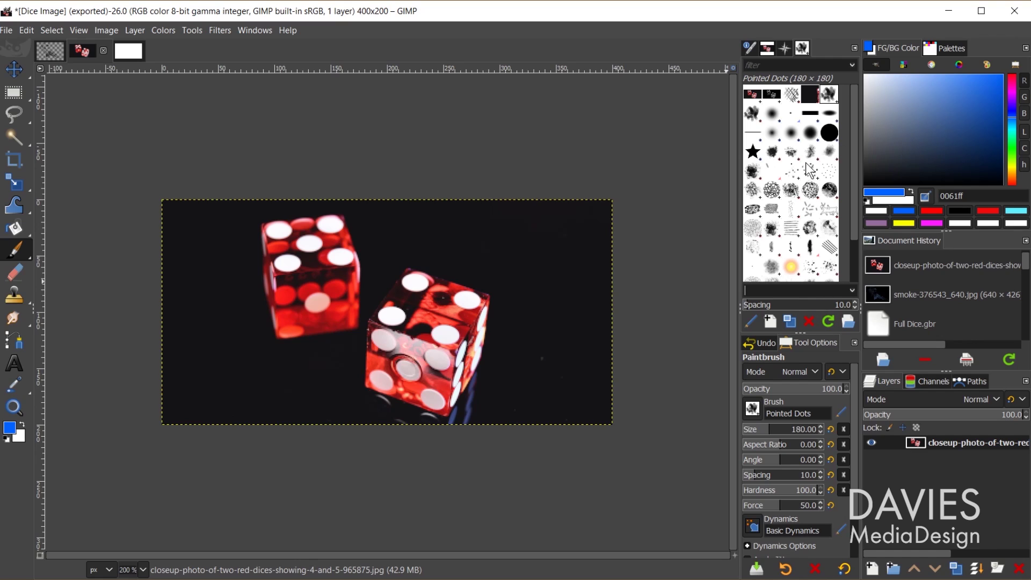
click(827, 320)
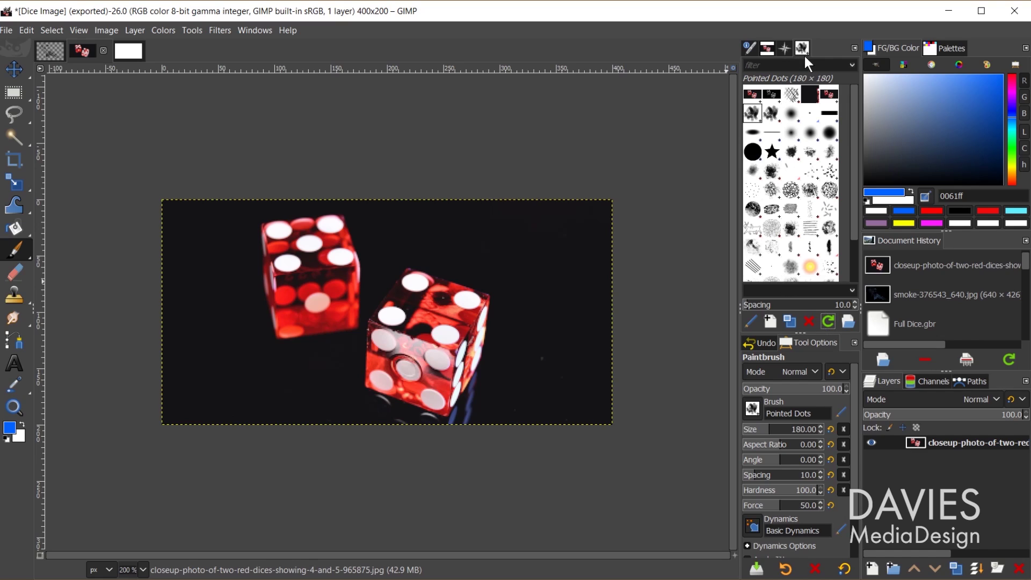
click(829, 95)
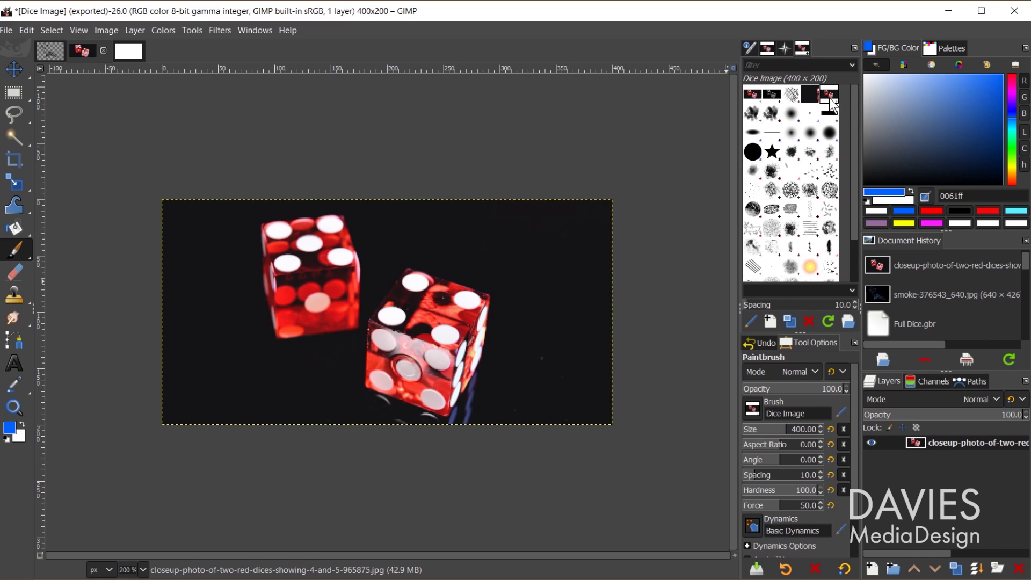
click(828, 93)
click(828, 92)
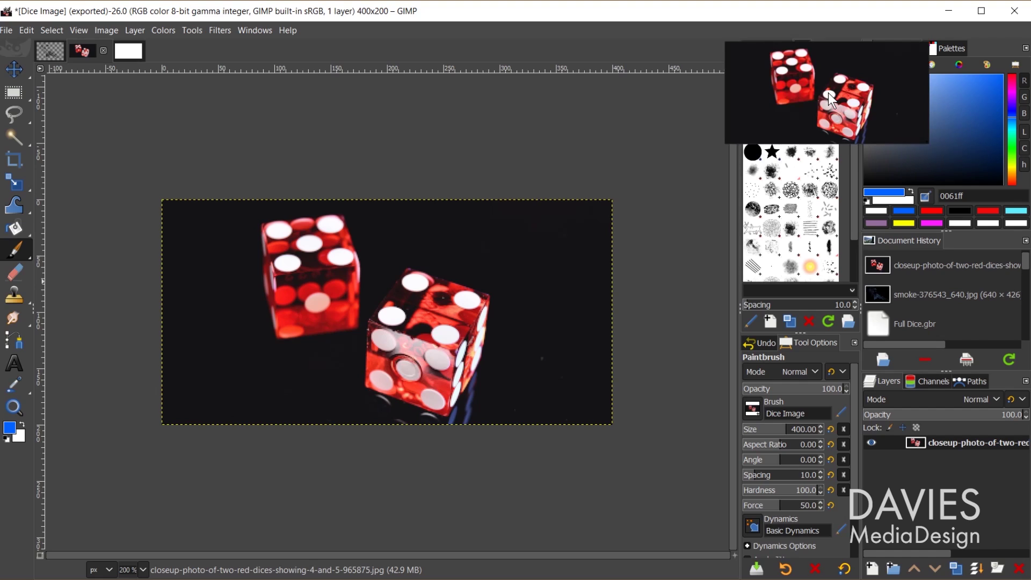
Paint two dabs and long winding strokes with the Dice Image brush on the white canvas, and clear the canvas.
click(130, 51)
click(167, 204)
click(236, 254)
mouse_move(258, 325)
mouse_down()
mouse_move(300, 355)
mouse_move(478, 161)
mouse_move(559, 357)
mouse_move(604, 346)
mouse_move(330, 460)
mouse_move(451, 430)
mouse_move(617, 413)
mouse_up()
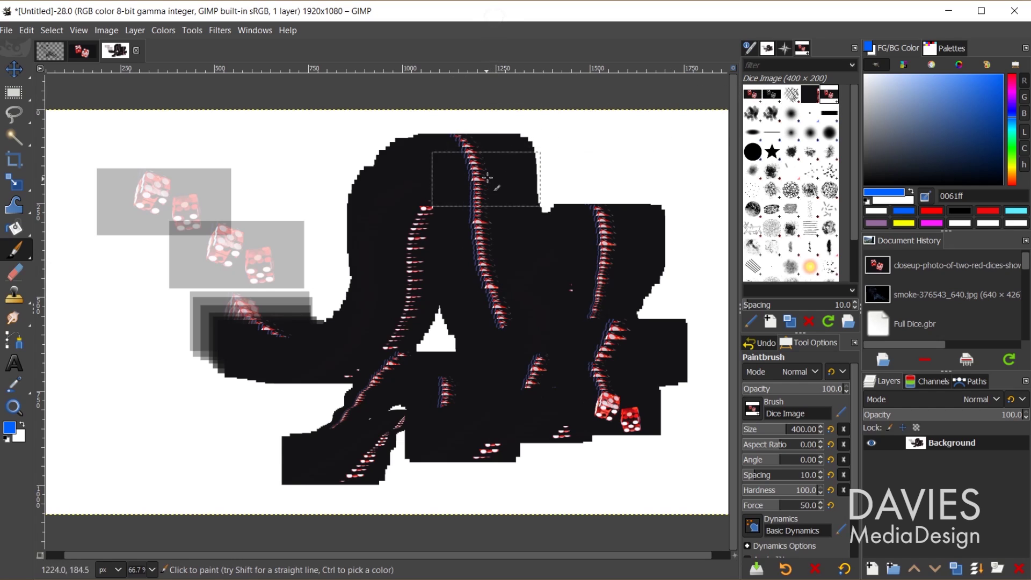
key(ctrl)
key(ctrl+c)
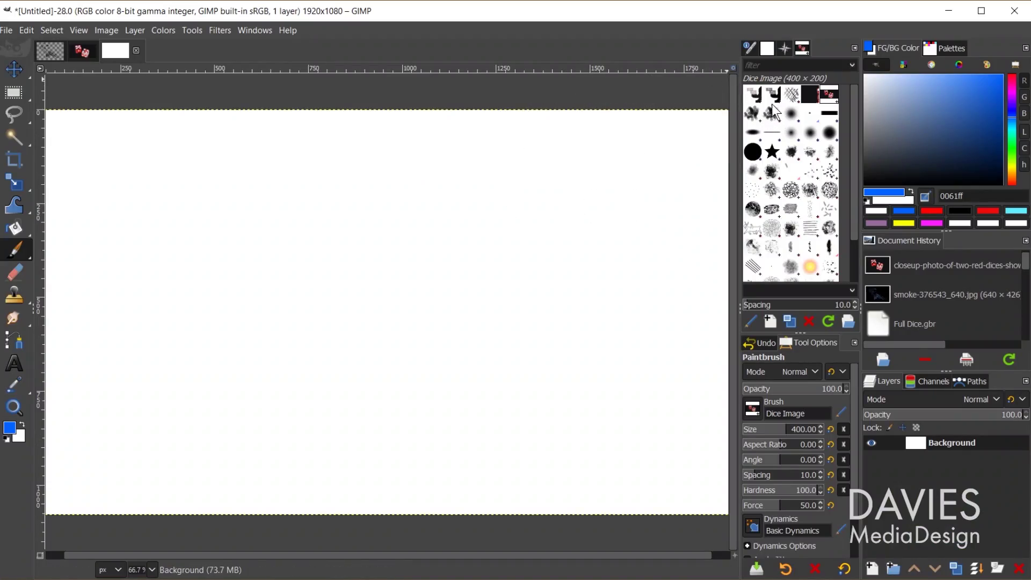
Pick the Untitled parametric brush, create a new parametric brush, and name it "Custom Para 1".
click(791, 113)
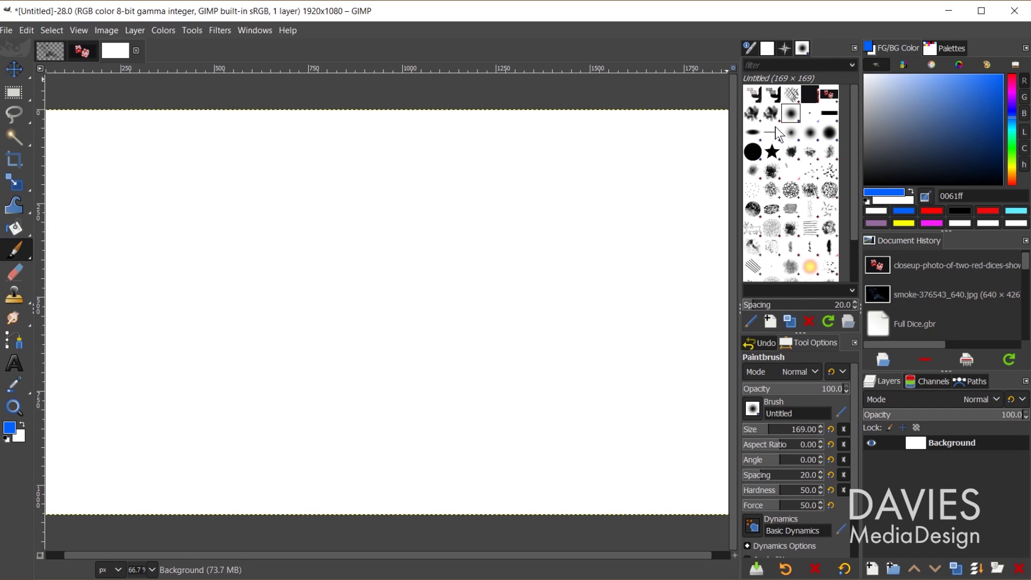
click(769, 318)
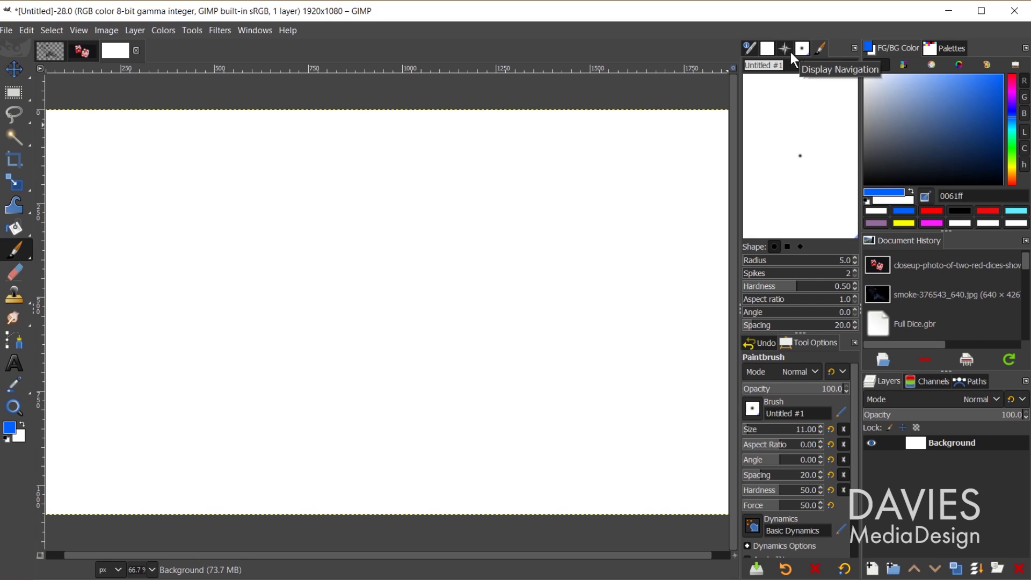
text(Cu)
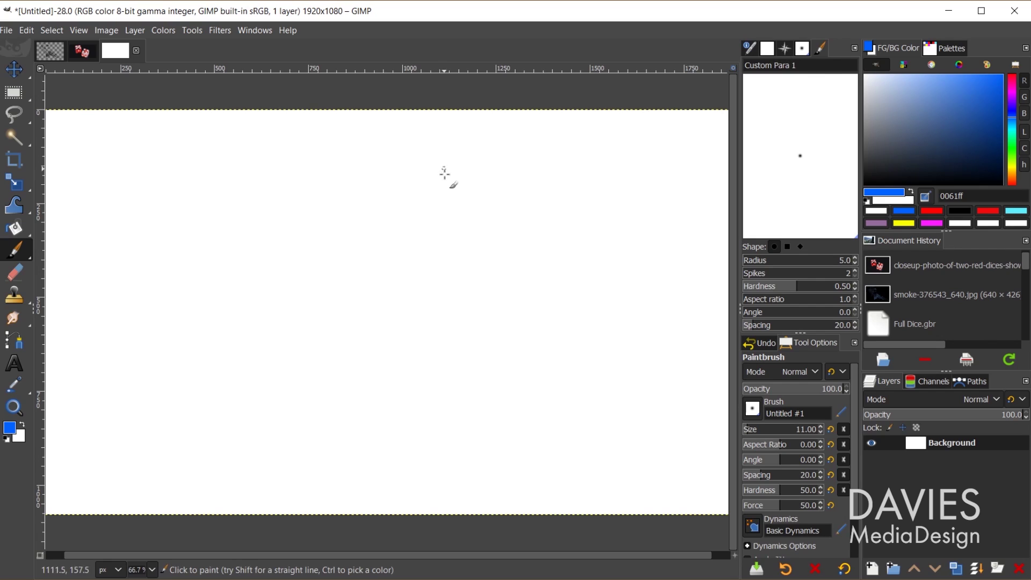
text(stom Para 1)
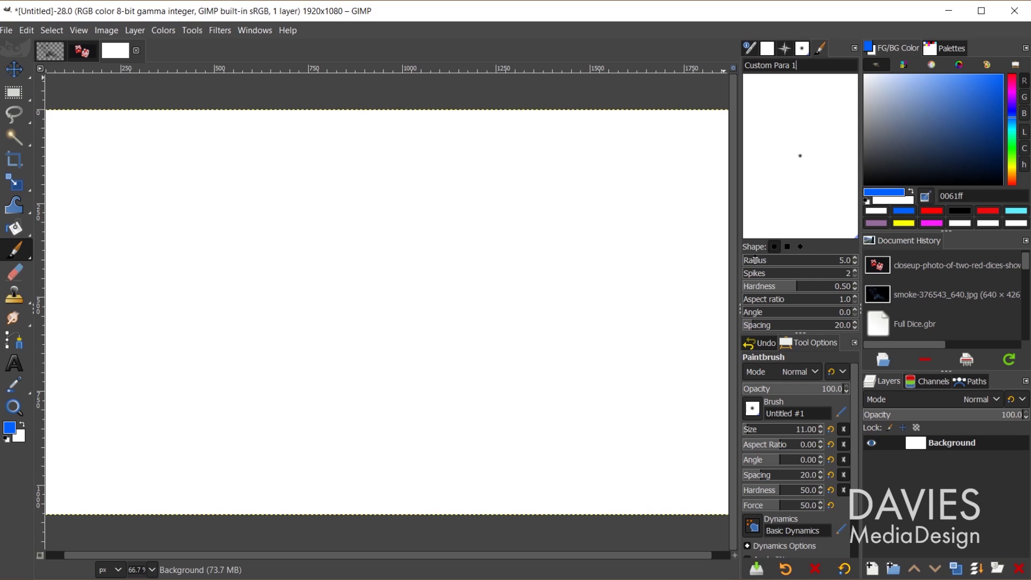
Set the custom brush's radius to 103.2 and compare its square and diamond shapes, ending on the diamond.
mouse_move(754, 261)
mouse_down()
mouse_move(822, 257)
mouse_move(749, 259)
mouse_move(754, 249)
mouse_up()
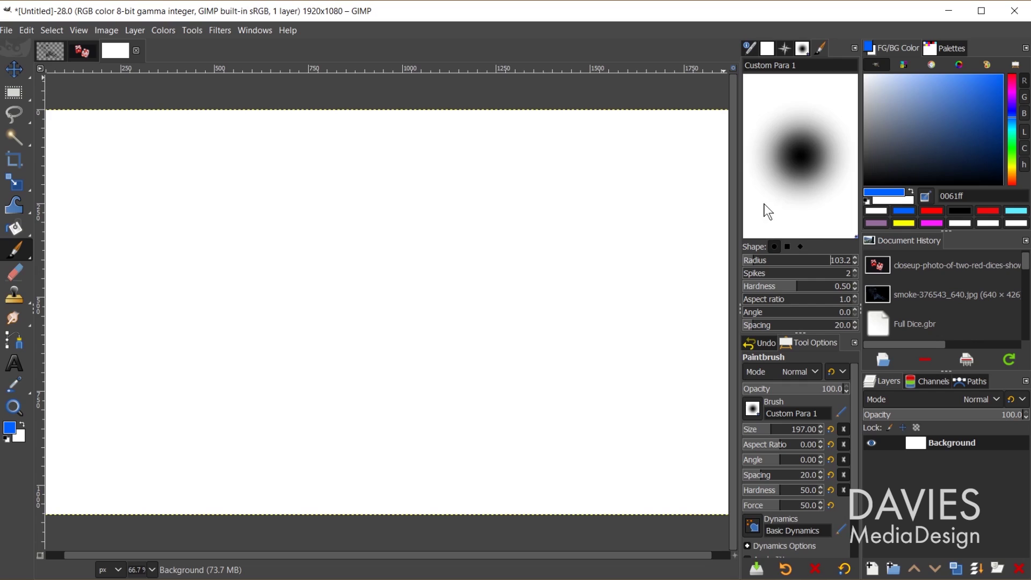
click(788, 248)
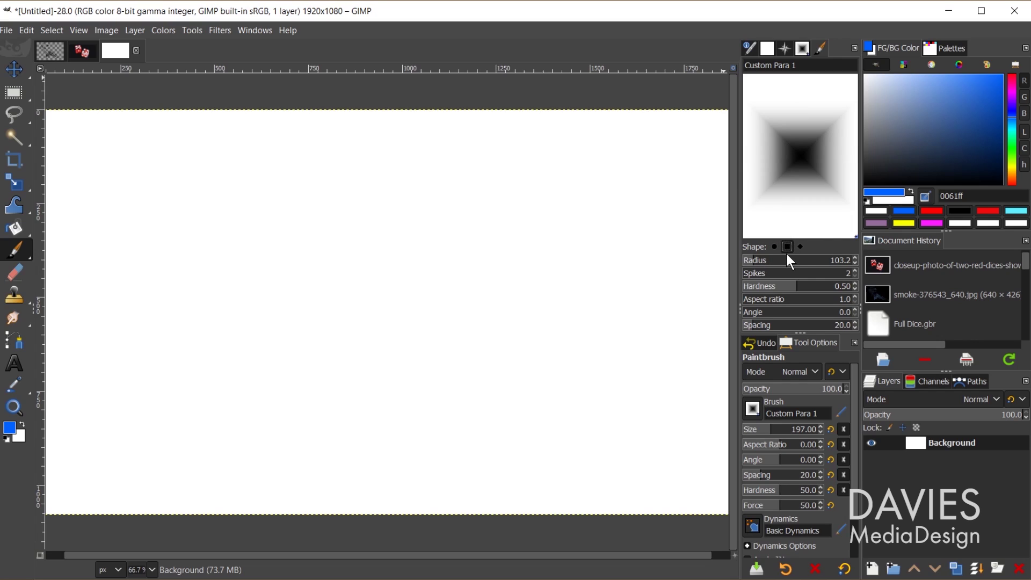
click(800, 247)
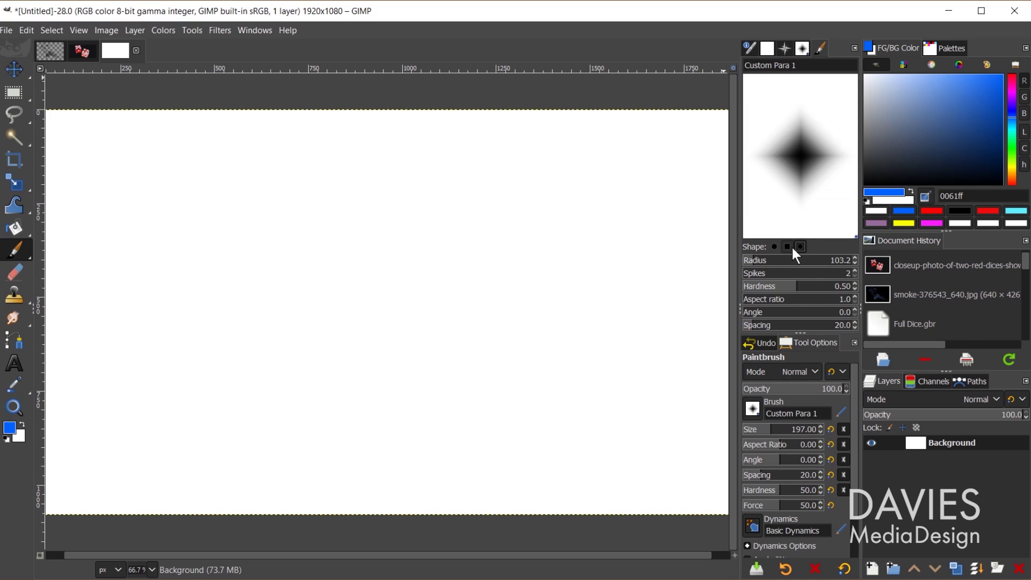
click(786, 247)
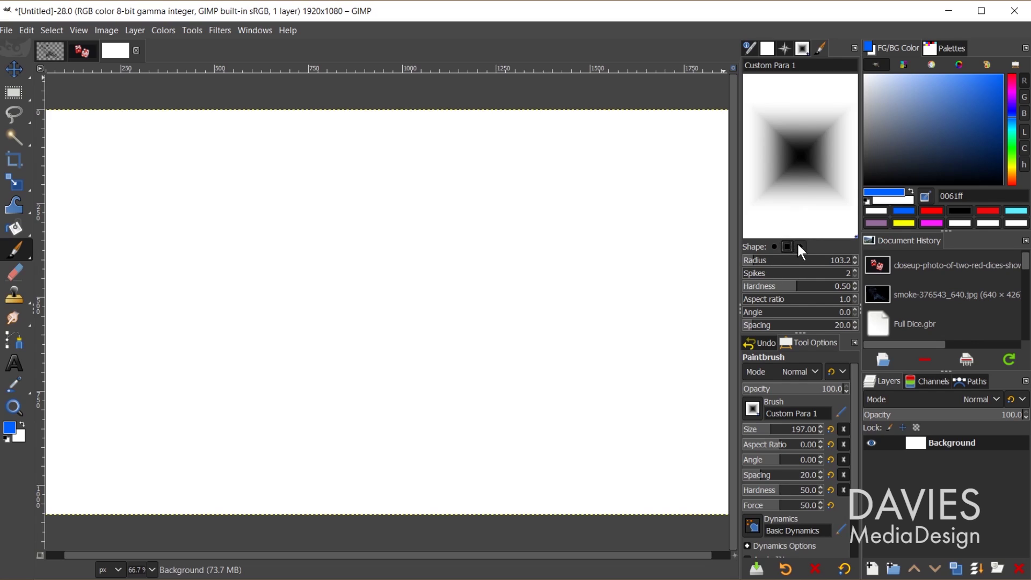
click(800, 247)
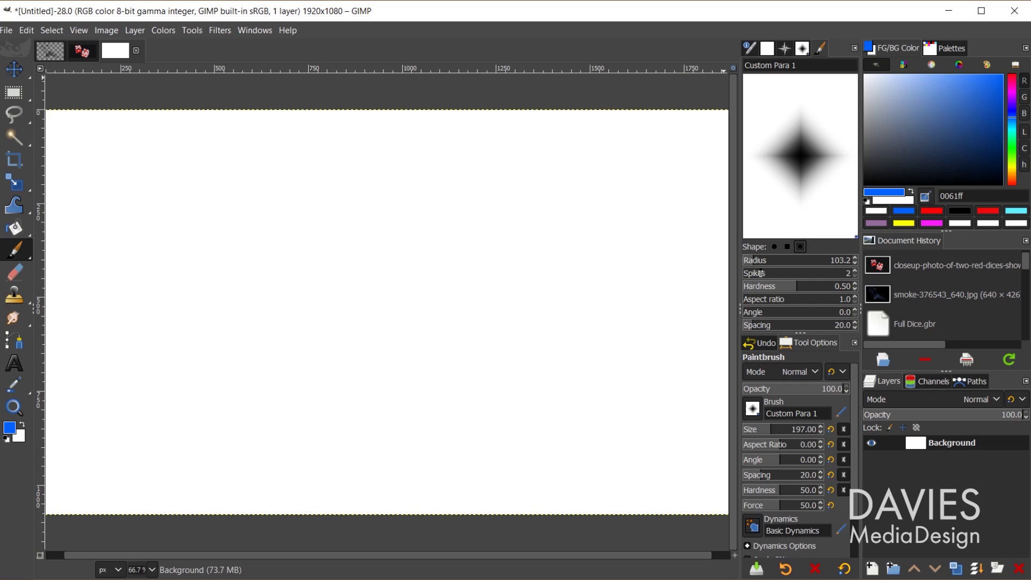
Try 7 spikes on the brush with the diamond, square and circle shapes, and return the spikes to 2.
drag(758, 272, 773, 272)
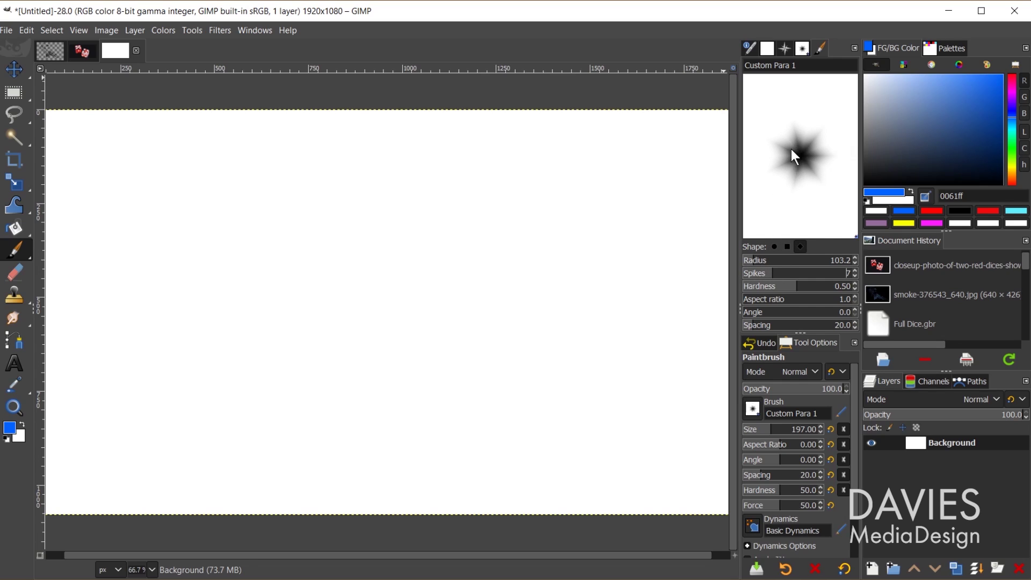
click(787, 247)
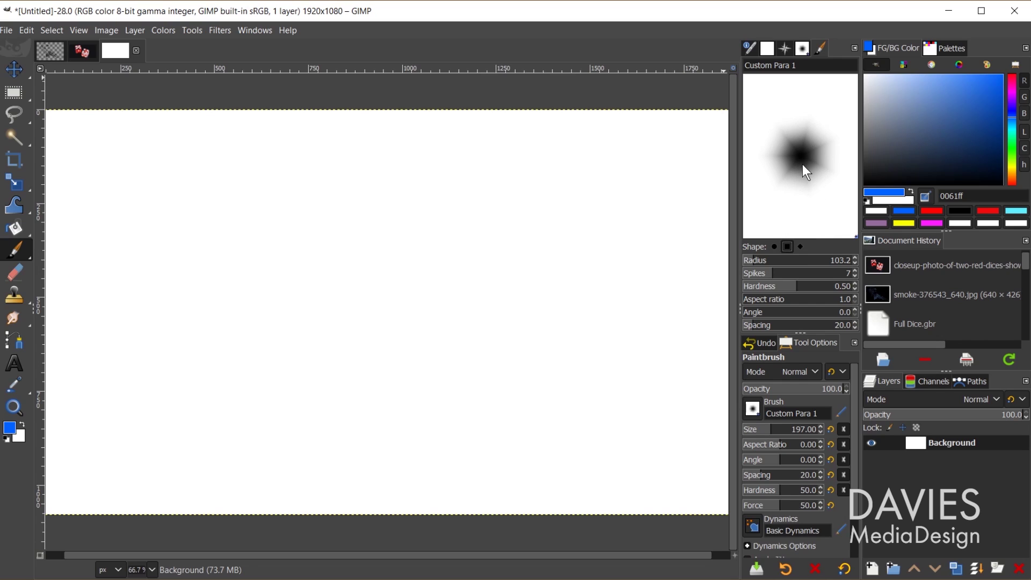
click(773, 247)
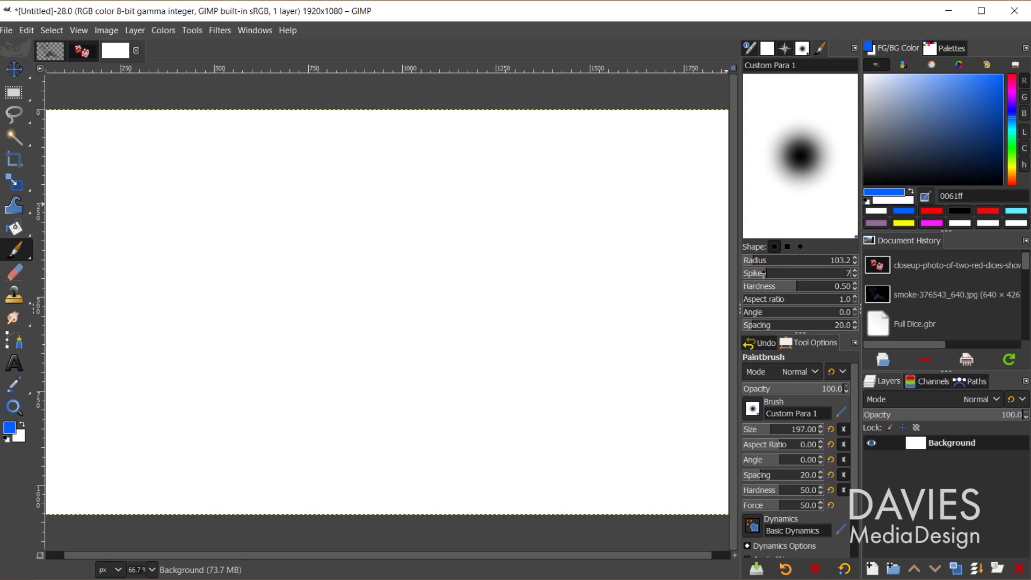
drag(761, 273, 743, 273)
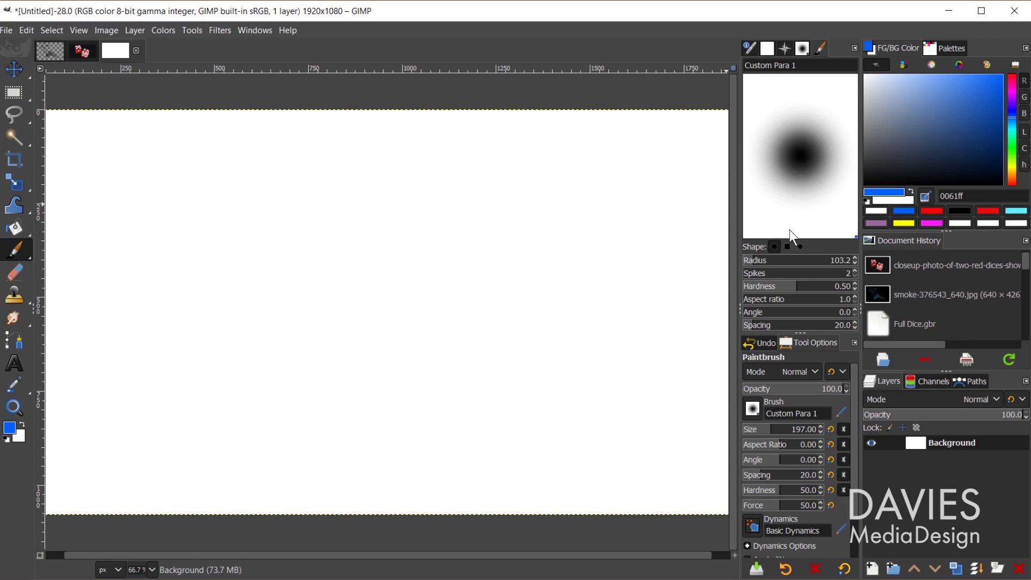
Compare the square and diamond shapes with 2 spikes and return the brush to the circle shape.
click(787, 246)
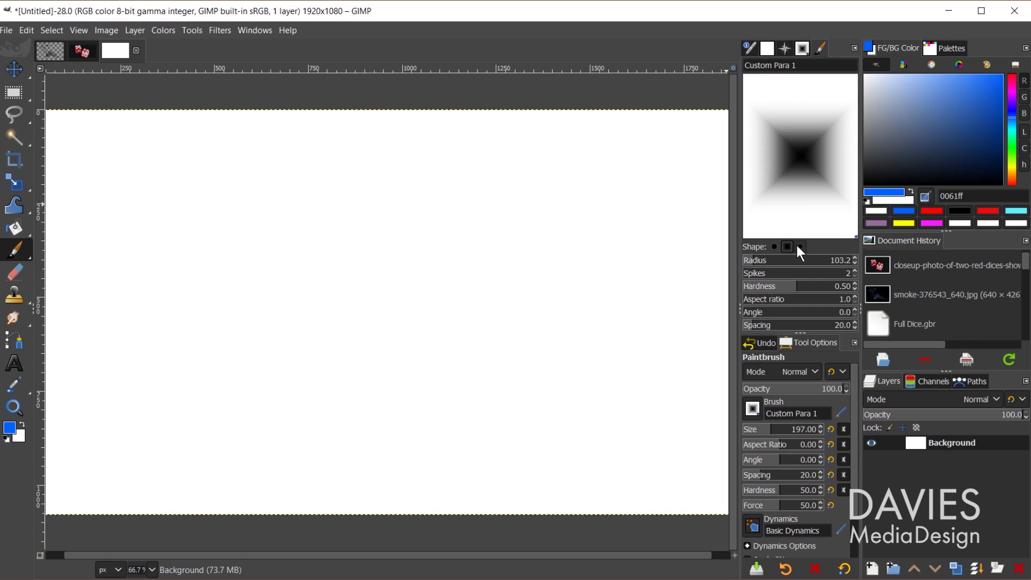
click(800, 246)
click(774, 246)
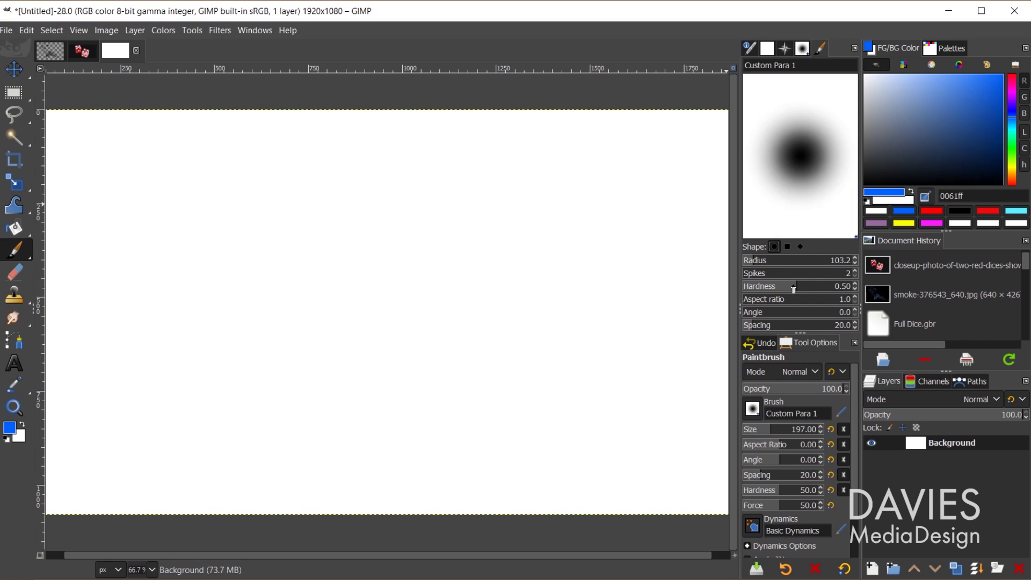
Try the brush hardness at 1.00 and 0.00, and set it to 0.51.
drag(800, 286, 860, 286)
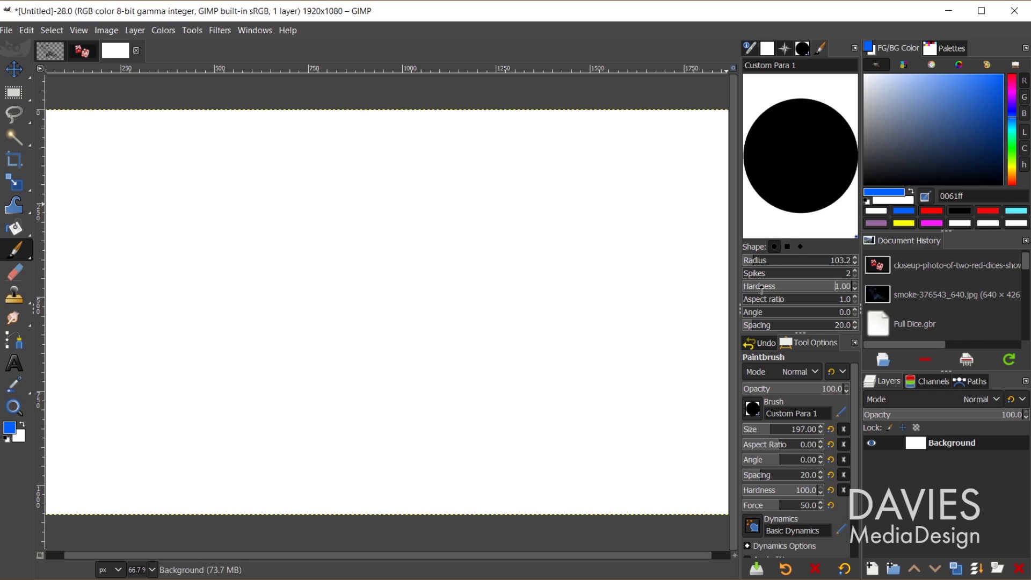
drag(836, 286, 740, 287)
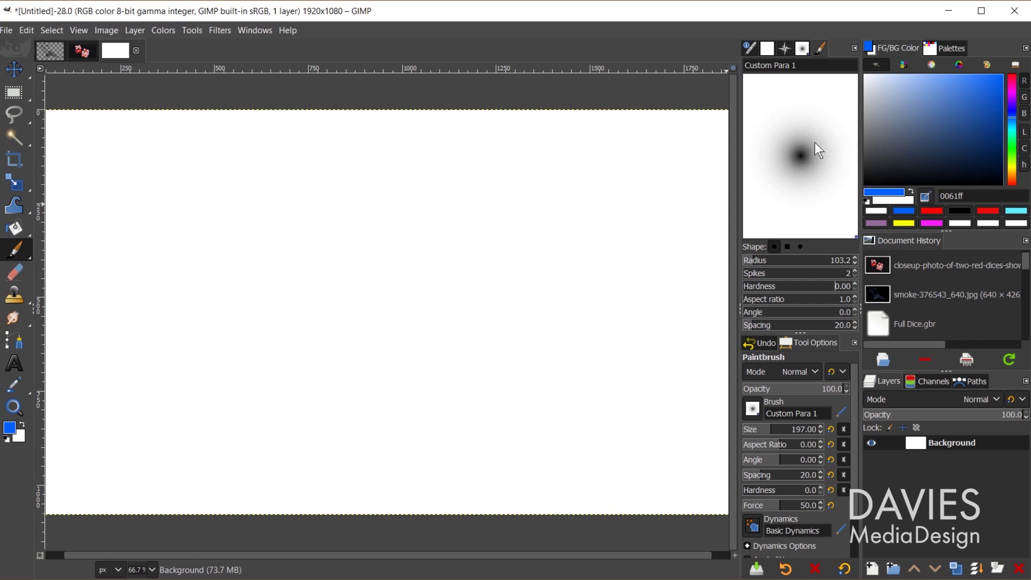
drag(771, 288, 800, 285)
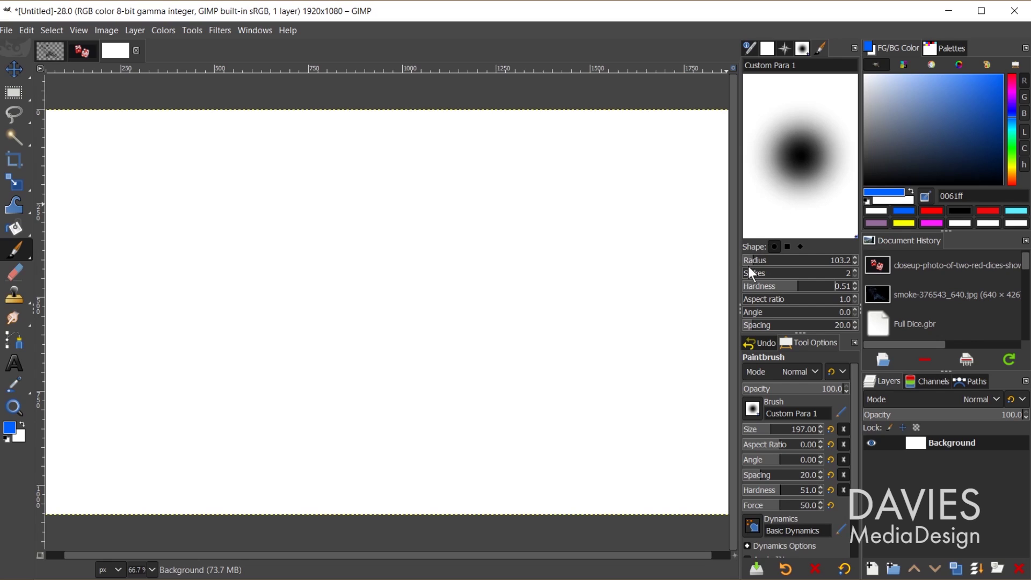
Set the brush's aspect ratio to 3.7, its shape to diamond and its angle to 57.5.
mouse_move(755, 301)
mouse_down()
mouse_move(780, 300)
mouse_move(766, 301)
mouse_up()
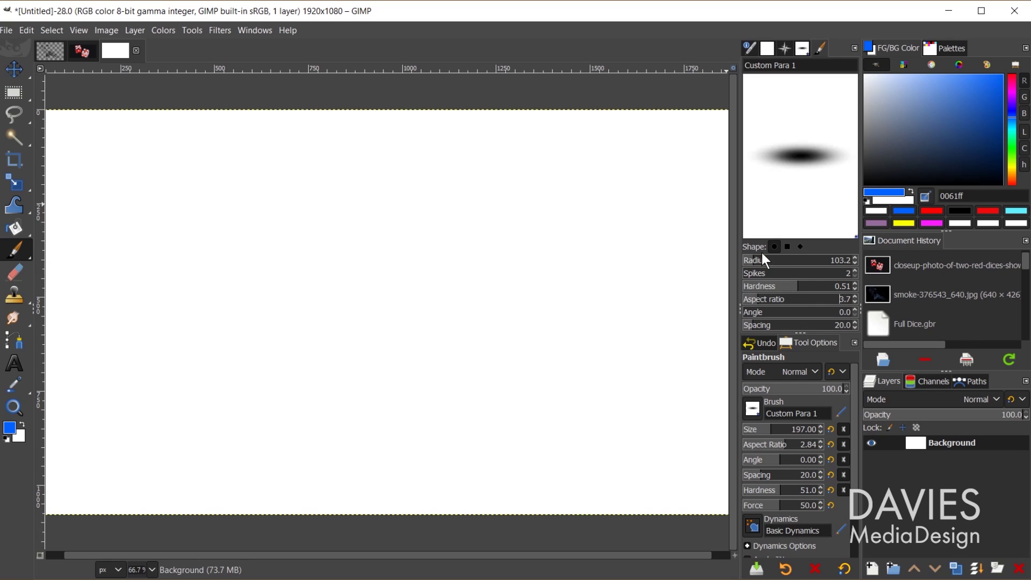
click(788, 247)
click(801, 246)
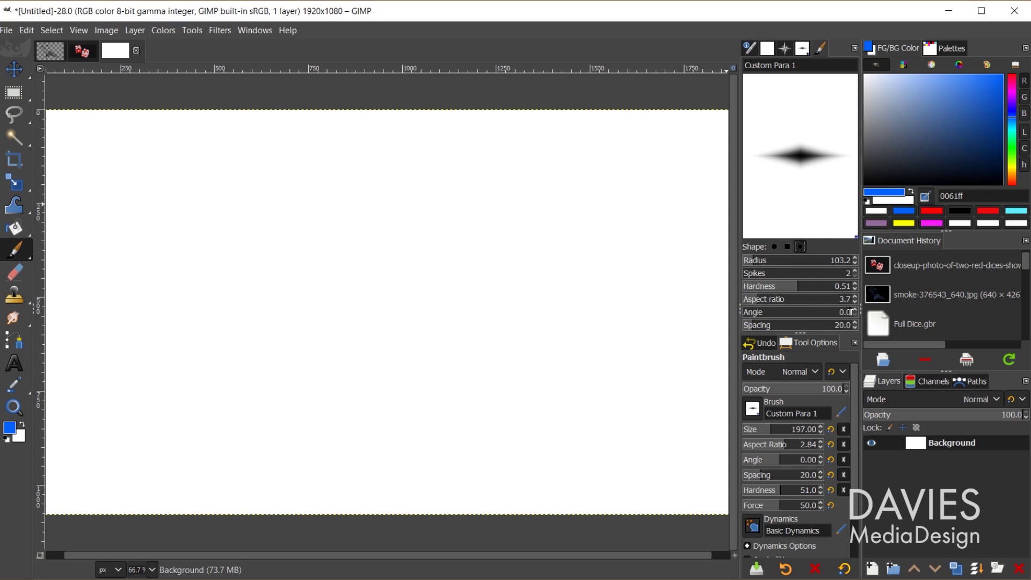
mouse_move(754, 313)
mouse_down()
mouse_move(798, 309)
mouse_move(777, 310)
mouse_up()
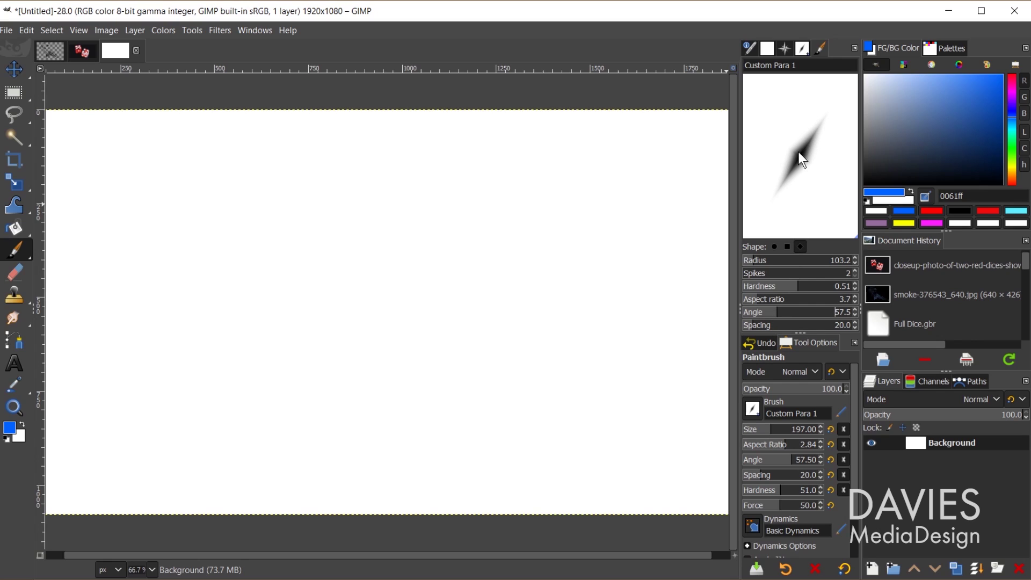
Paint winding blue test strokes at the current brush spacing, at spacing 62.5 and at spacing 10.2.
mouse_move(589, 267)
mouse_down()
mouse_move(551, 310)
mouse_move(511, 330)
mouse_move(458, 319)
mouse_move(440, 260)
mouse_move(516, 224)
mouse_move(577, 211)
mouse_move(532, 165)
mouse_move(451, 177)
mouse_move(387, 252)
mouse_move(234, 244)
mouse_move(192, 343)
mouse_move(255, 381)
mouse_move(377, 302)
mouse_move(383, 334)
mouse_move(340, 415)
mouse_move(475, 393)
mouse_move(545, 367)
mouse_move(586, 411)
mouse_move(664, 316)
mouse_up()
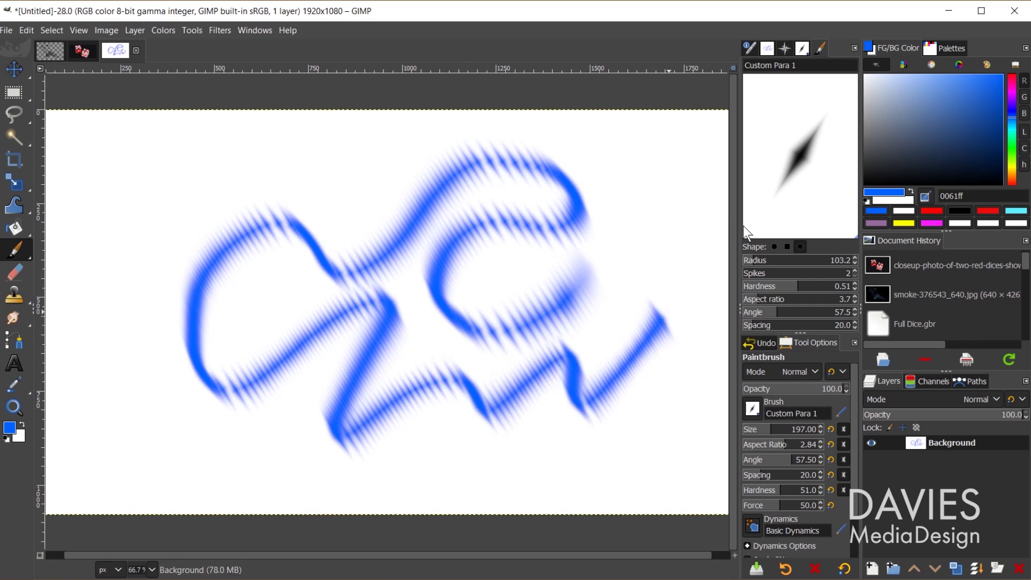
click(776, 325)
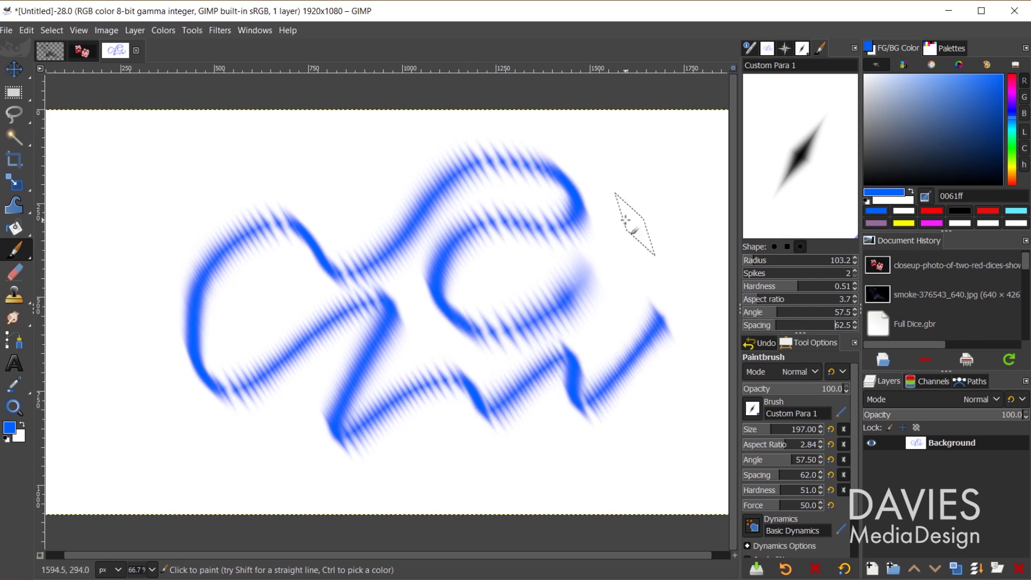
mouse_move(641, 175)
mouse_down()
mouse_move(612, 222)
mouse_move(526, 218)
mouse_move(418, 178)
mouse_move(329, 169)
mouse_move(200, 203)
mouse_move(139, 250)
mouse_move(159, 304)
mouse_move(270, 295)
mouse_move(223, 380)
mouse_move(118, 431)
mouse_move(154, 464)
mouse_move(288, 442)
mouse_move(418, 441)
mouse_move(490, 457)
mouse_up()
drag(760, 325, 747, 325)
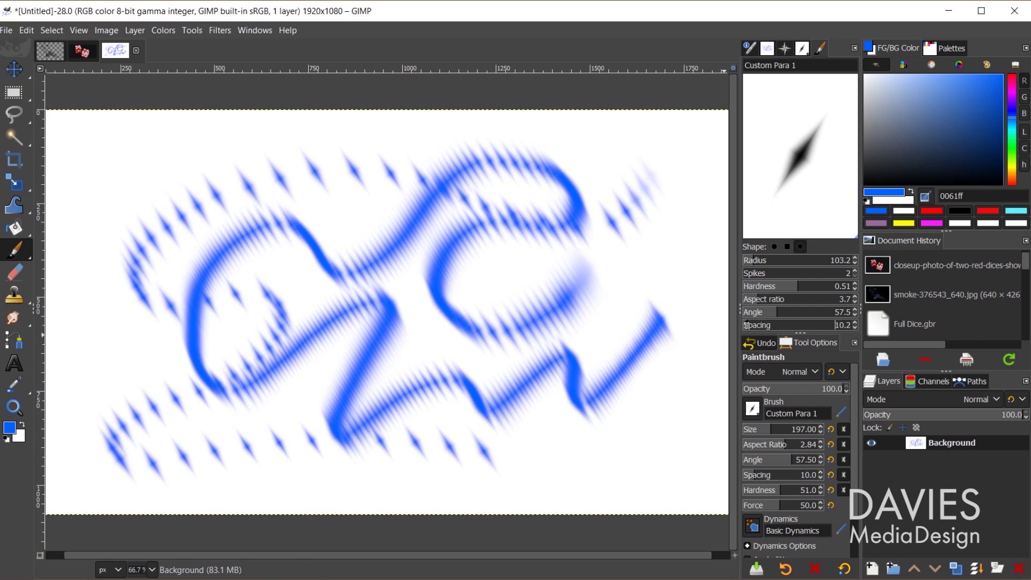
mouse_move(534, 476)
mouse_down()
mouse_move(611, 453)
mouse_move(669, 396)
mouse_move(572, 220)
mouse_move(271, 287)
mouse_move(131, 194)
mouse_move(266, 442)
mouse_move(308, 450)
mouse_up()
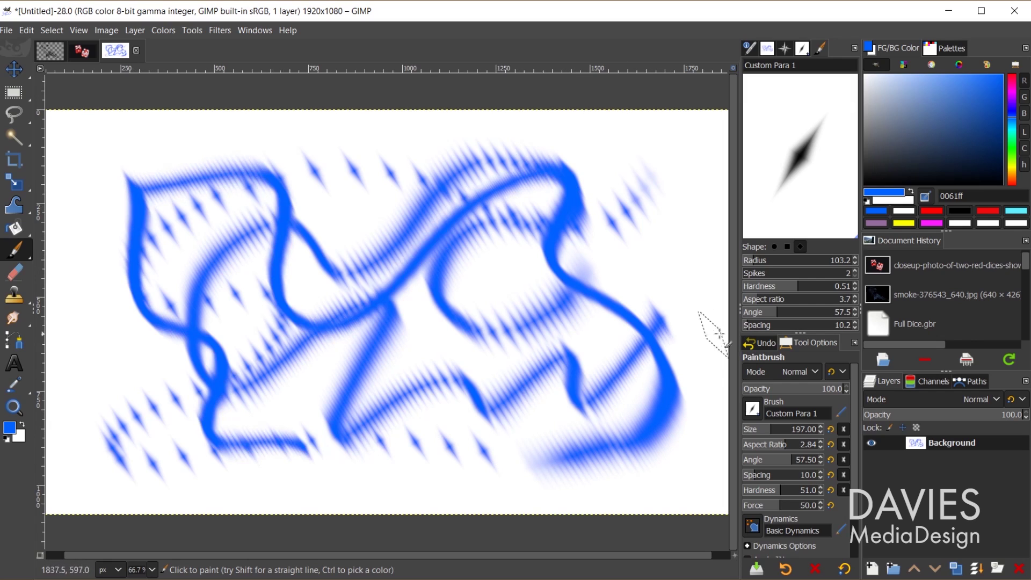
Set the custom brush's spacing to 59.5 and close the brush editor.
click(784, 325)
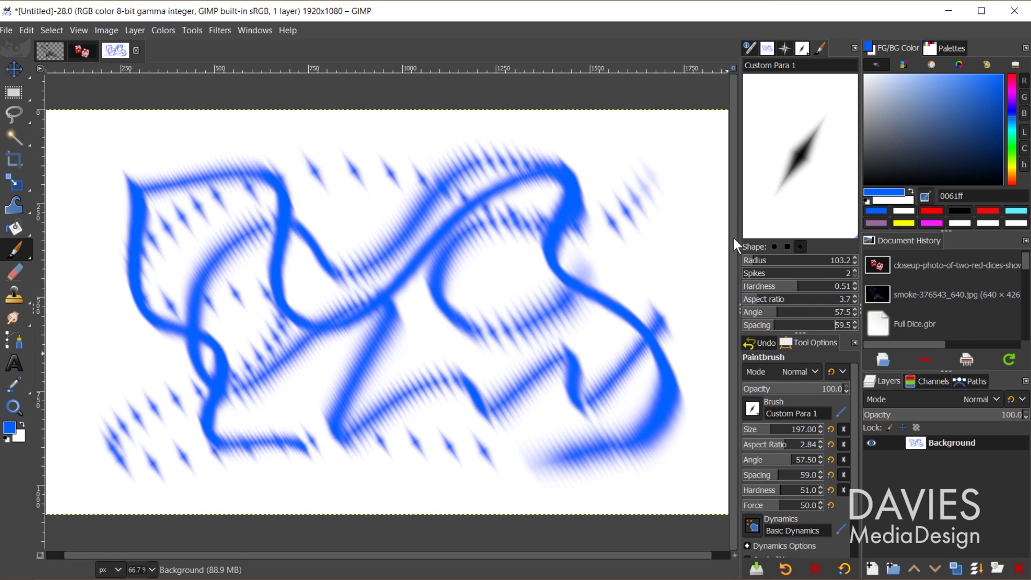
click(853, 48)
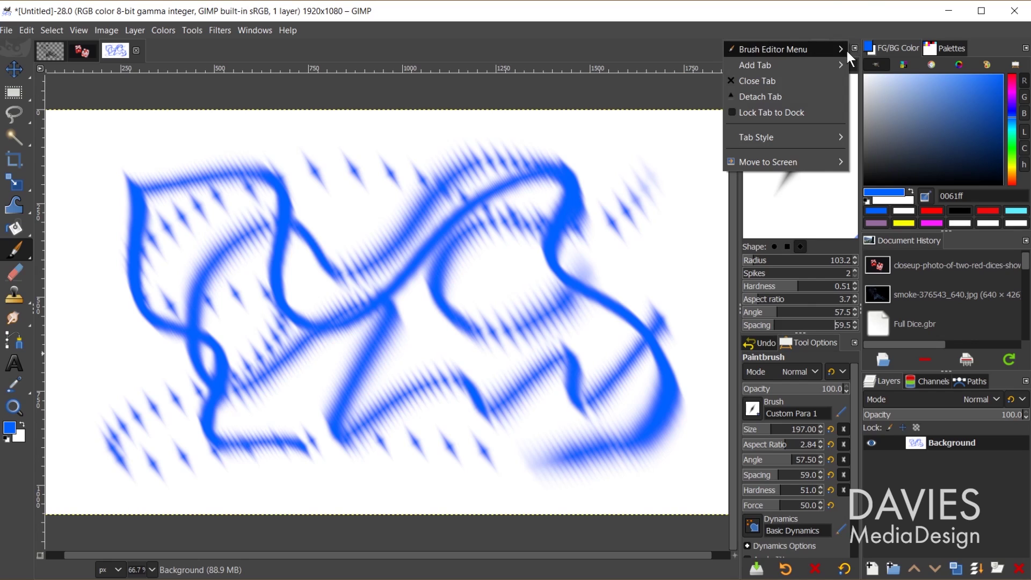
click(815, 82)
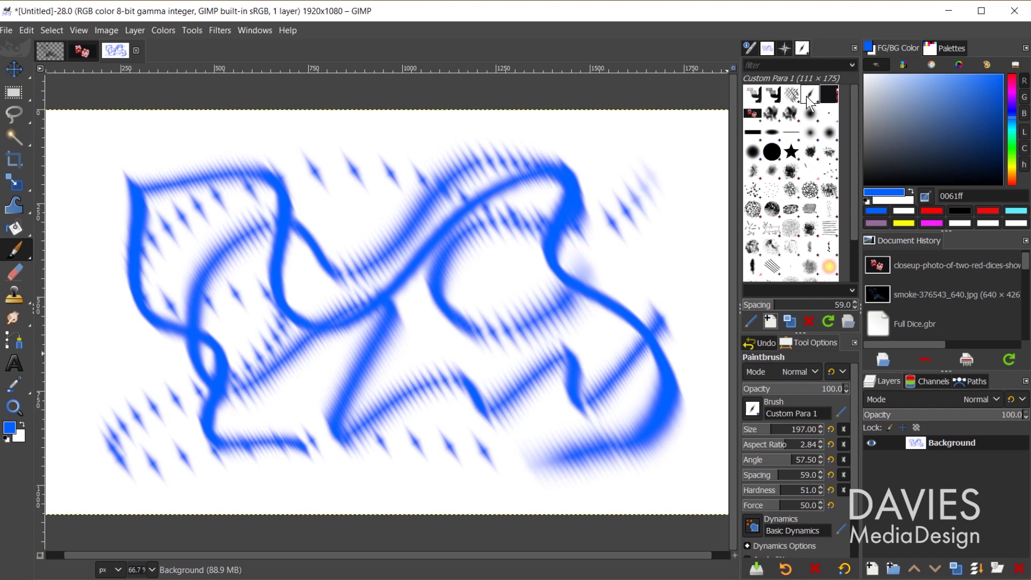
Select the Custom Para 1 brush from the brush list, clear the canvas, and paint a winding blue stroke.
click(807, 96)
key(Delete)
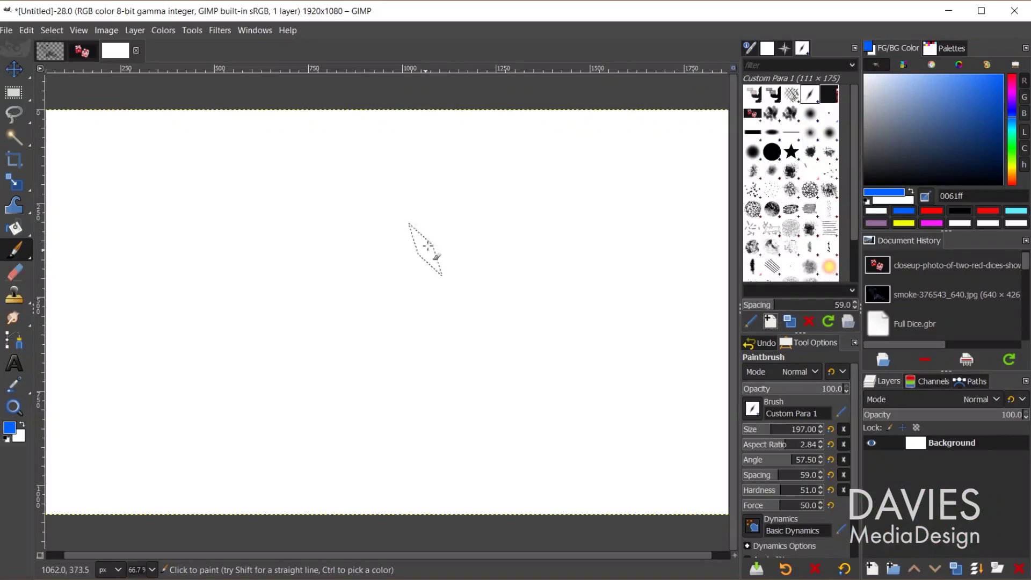
mouse_move(410, 212)
mouse_down()
mouse_move(388, 350)
mouse_move(571, 407)
mouse_move(540, 216)
mouse_move(408, 263)
mouse_up()
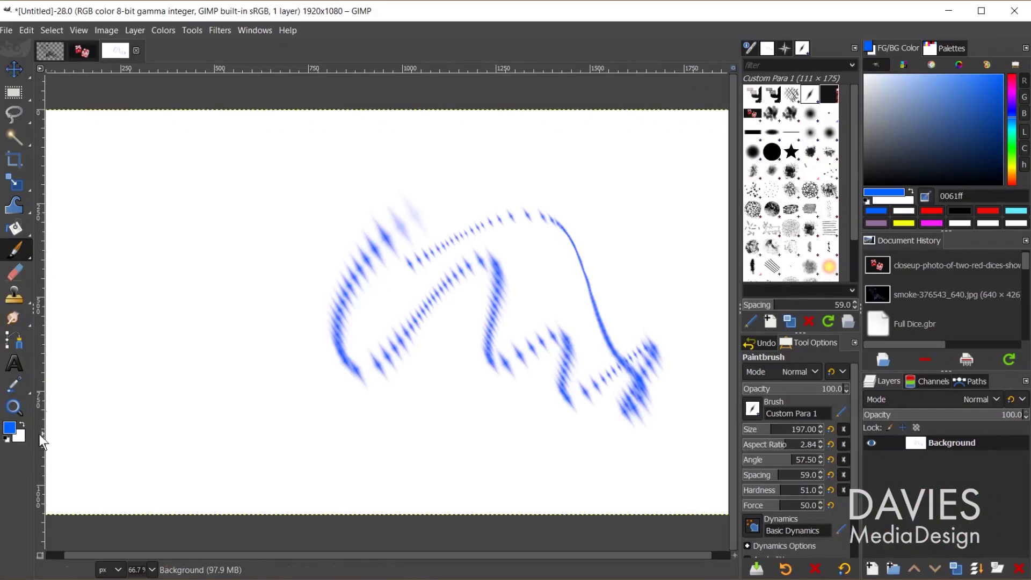
Change the foreground color to red (ff0000).
click(9, 428)
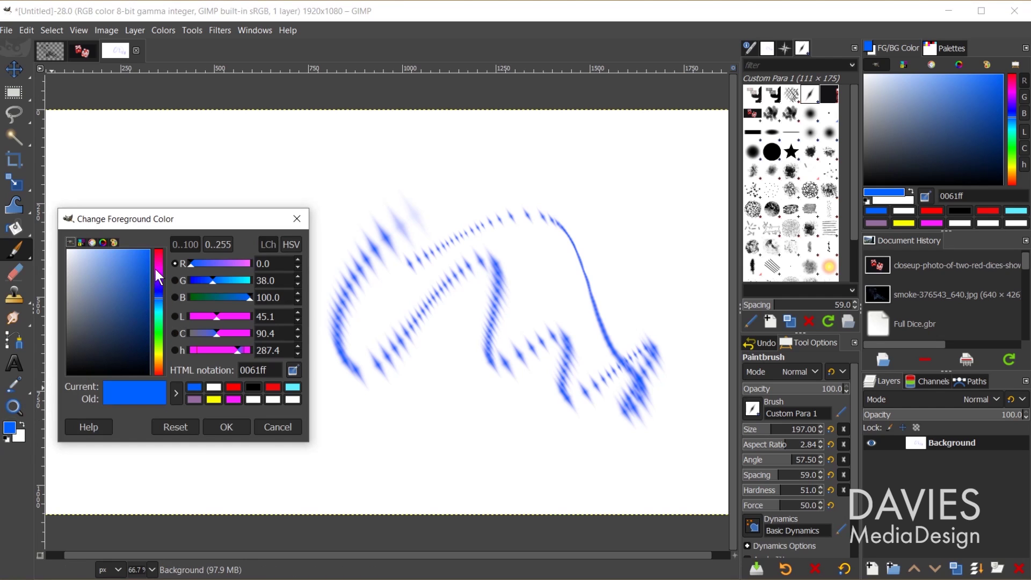
drag(156, 270, 156, 249)
click(238, 426)
Paint long red zigzag and diagonal strokes with the Custom Para 1 brush, and clear the canvas.
mouse_move(204, 153)
mouse_down()
mouse_move(166, 346)
mouse_move(272, 236)
mouse_move(380, 253)
mouse_move(480, 381)
mouse_move(537, 389)
mouse_up()
mouse_move(429, 132)
mouse_down()
mouse_move(234, 411)
mouse_move(532, 132)
mouse_up()
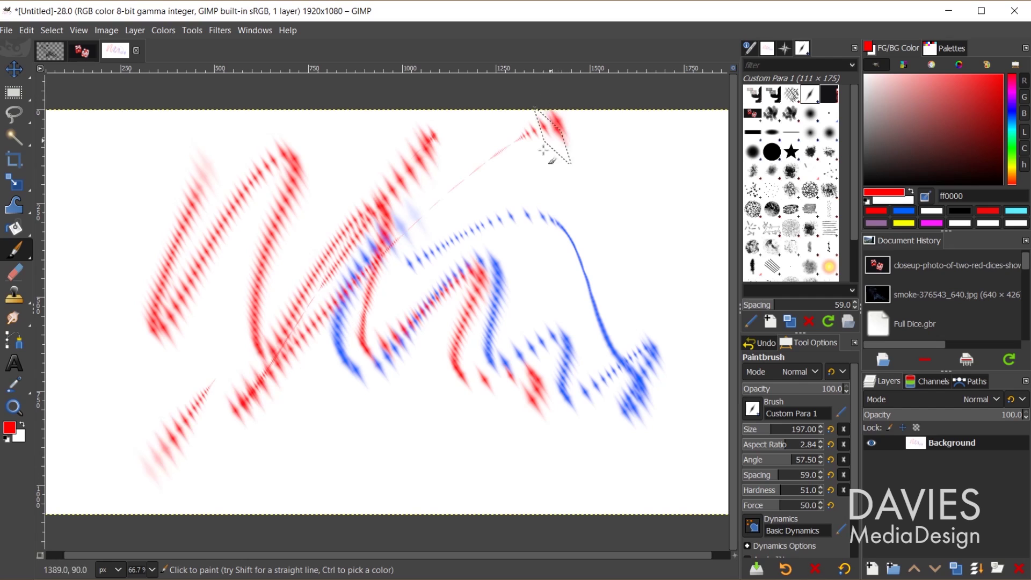
mouse_move(314, 473)
mouse_down()
mouse_move(345, 403)
mouse_move(640, 114)
mouse_move(644, 140)
mouse_move(414, 415)
mouse_move(392, 424)
mouse_up()
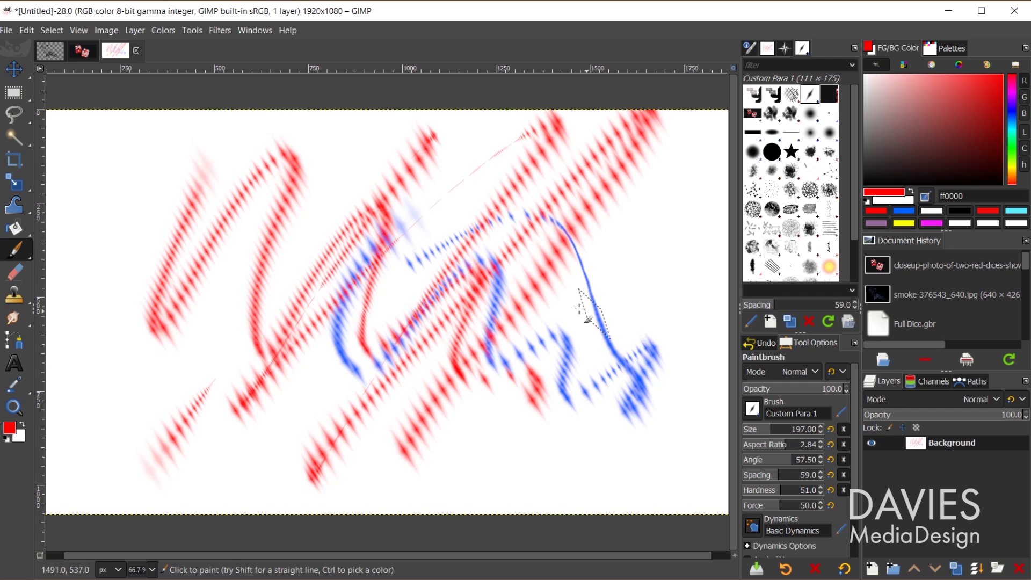
key(Delete)
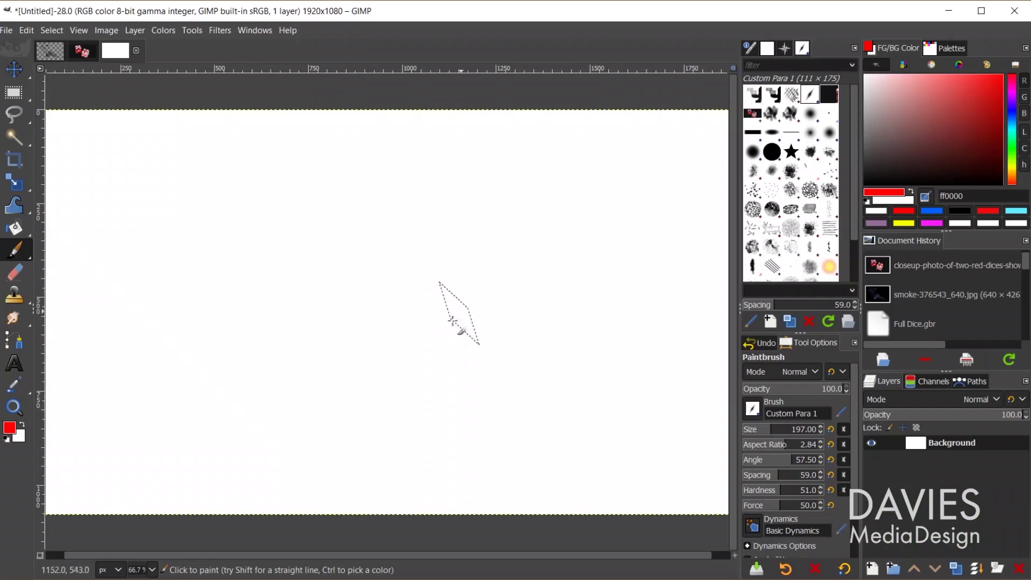
Create a new 180 × 180 px image with its fill set to Transparency.
click(8, 30)
click(18, 50)
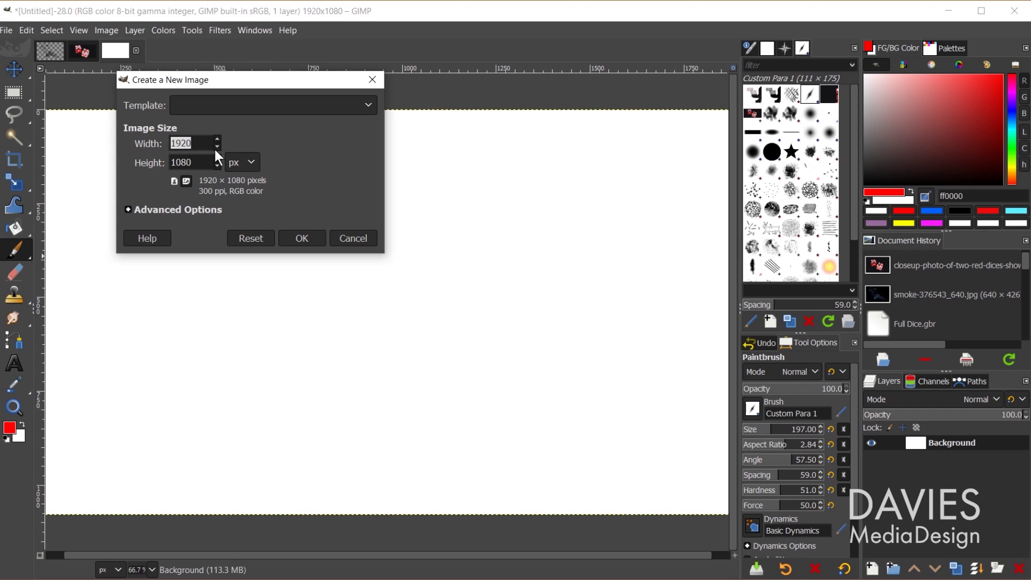
key(BackSpace)
text(180)
key(Tab)
text(180)
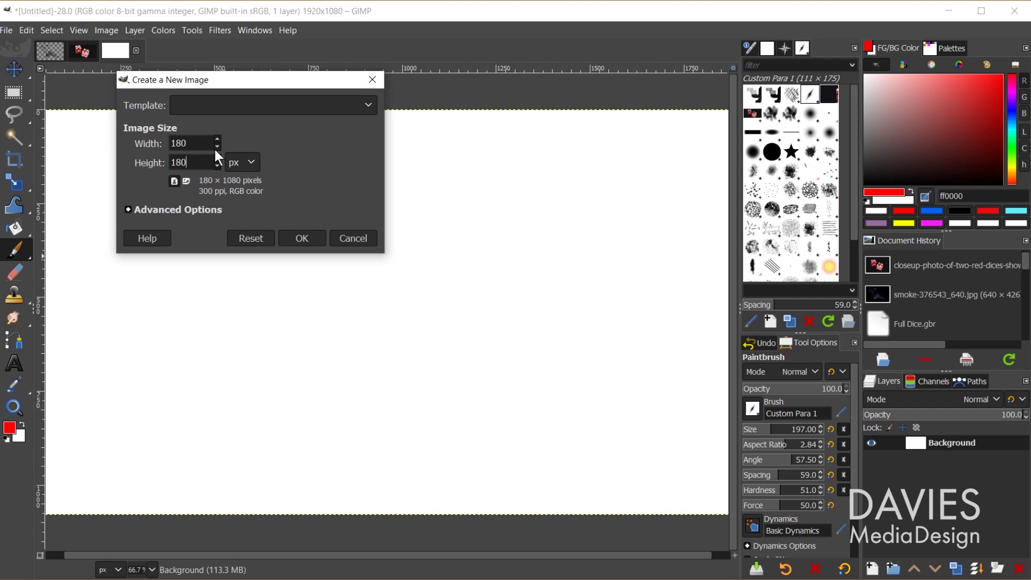
click(194, 209)
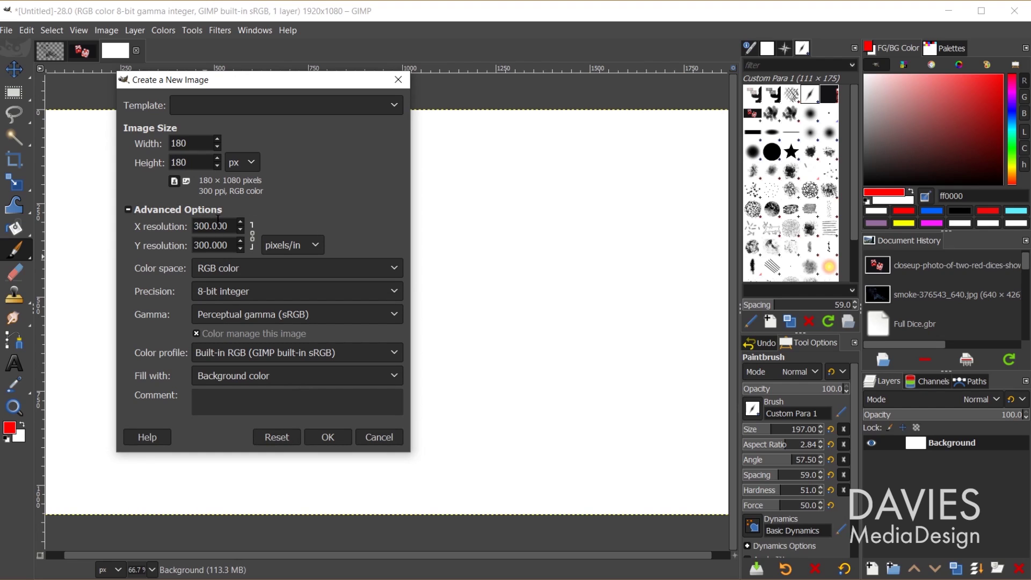
click(223, 374)
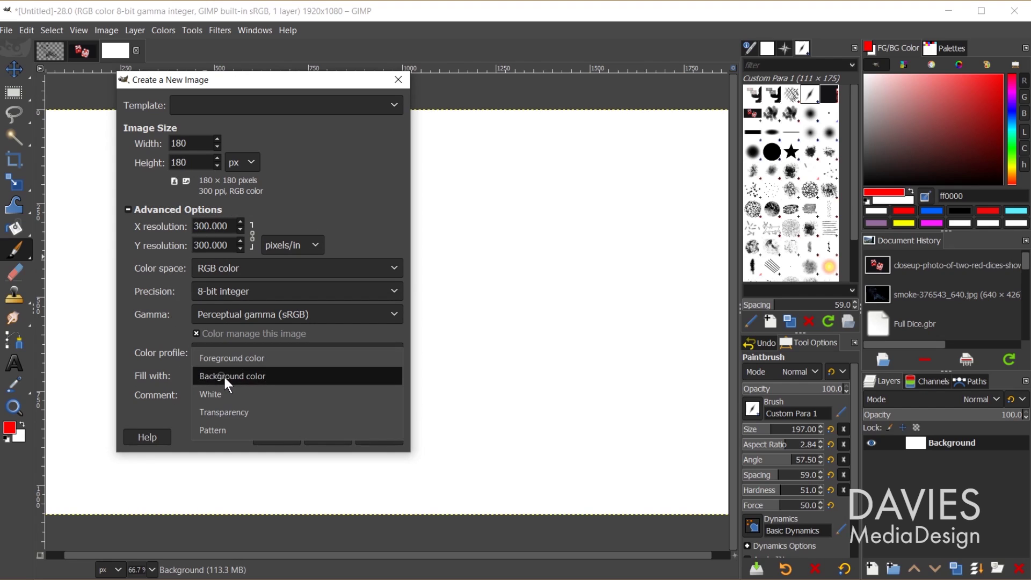
click(227, 412)
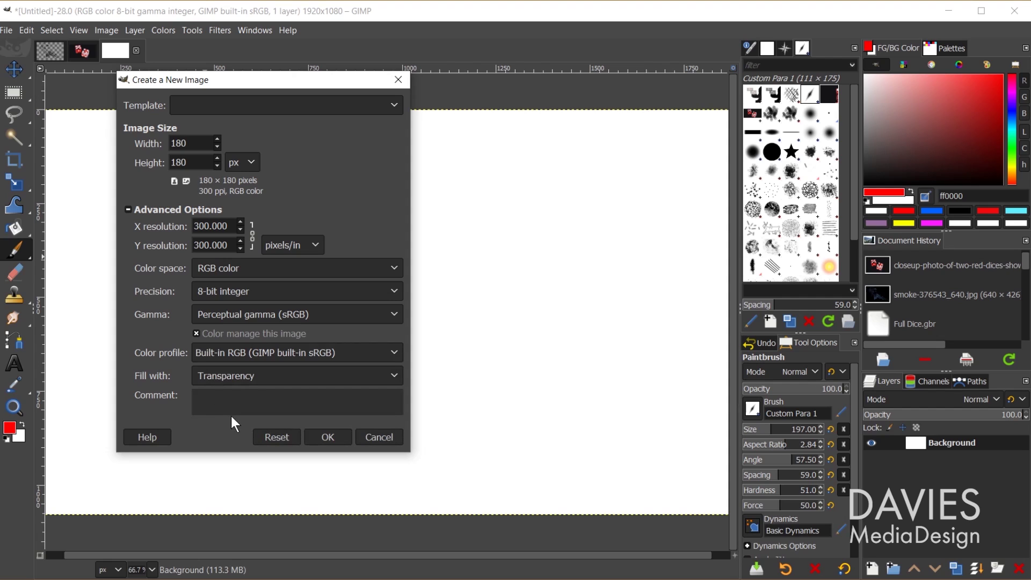
click(324, 436)
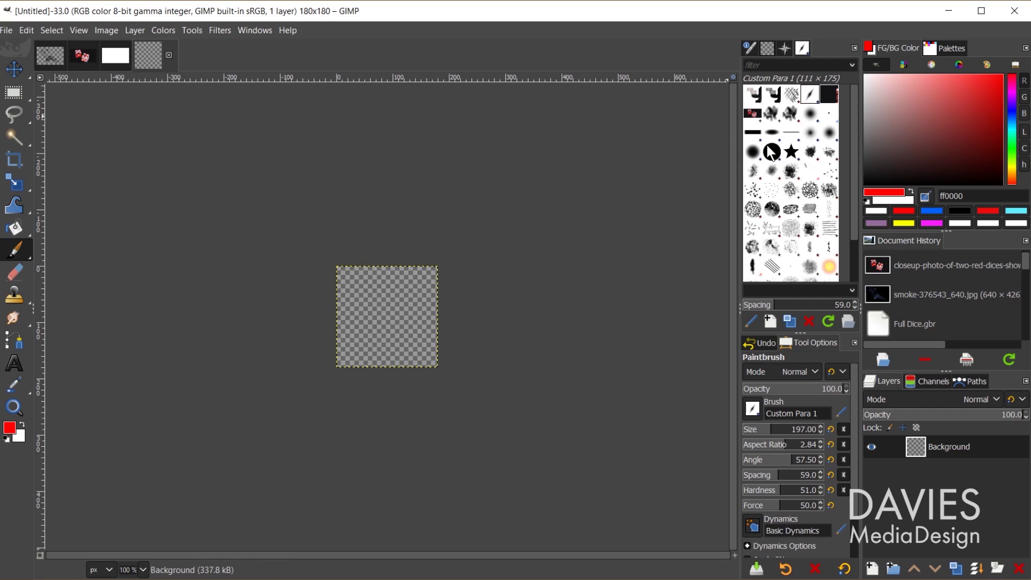
Select the 2. Hardness 100 brush, reduce its size to 27, and reset the foreground and background colors to black and white.
click(772, 152)
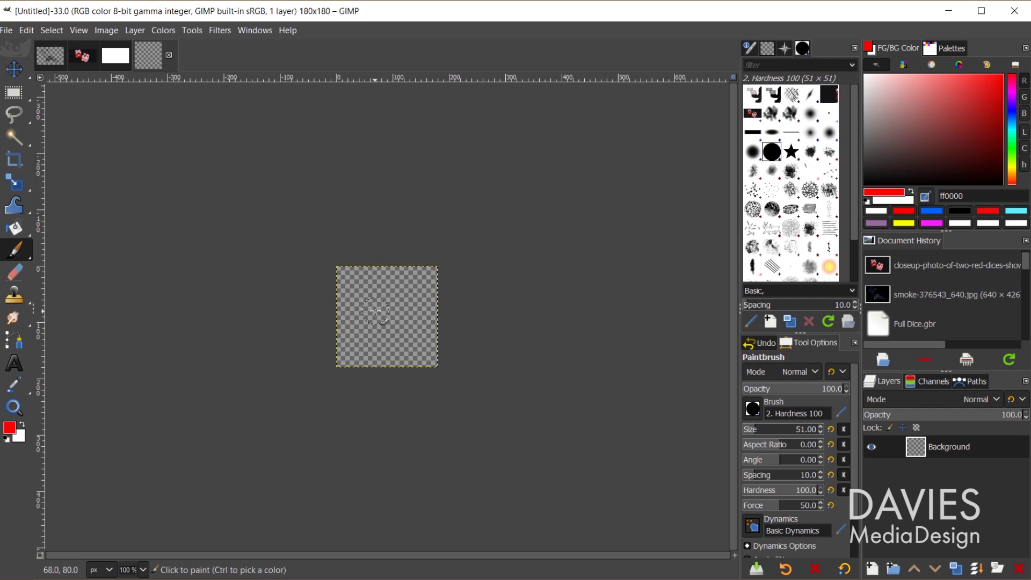
key(bracketleft)
key(bracketleft)
key(bracketleft)
key(bracketleft)
key(bracketleft)
key(bracketleft)
key(bracketleft)
key(bracketleft)
key(bracketleft)
key(bracketleft)
key(bracketleft)
key(bracketleft)
key(bracketleft)
key(bracketleft)
key(bracketleft)
key(bracketleft)
key(bracketleft)
key(bracketleft)
key(bracketleft)
key(bracketleft)
key(bracketleft)
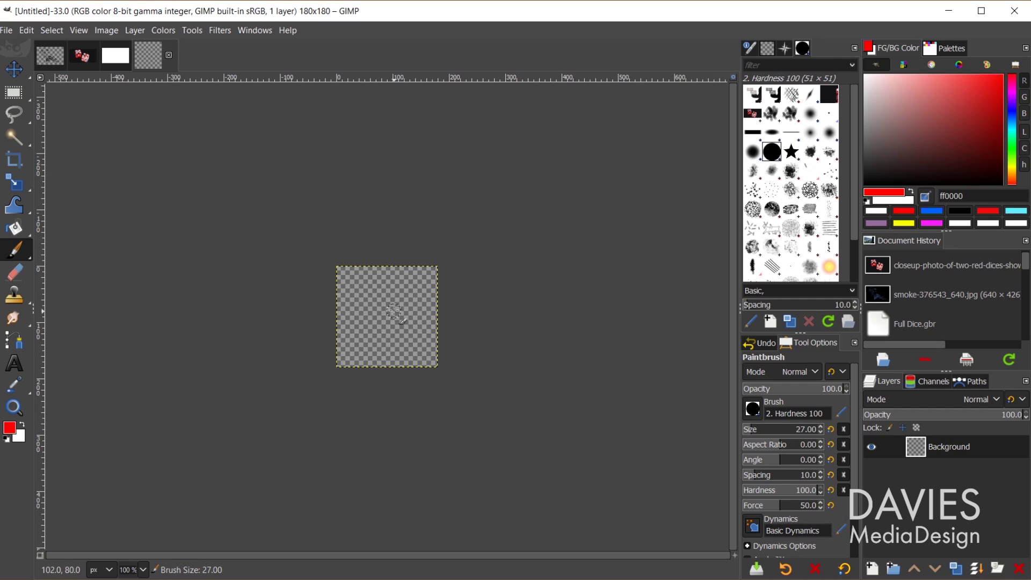
click(8, 438)
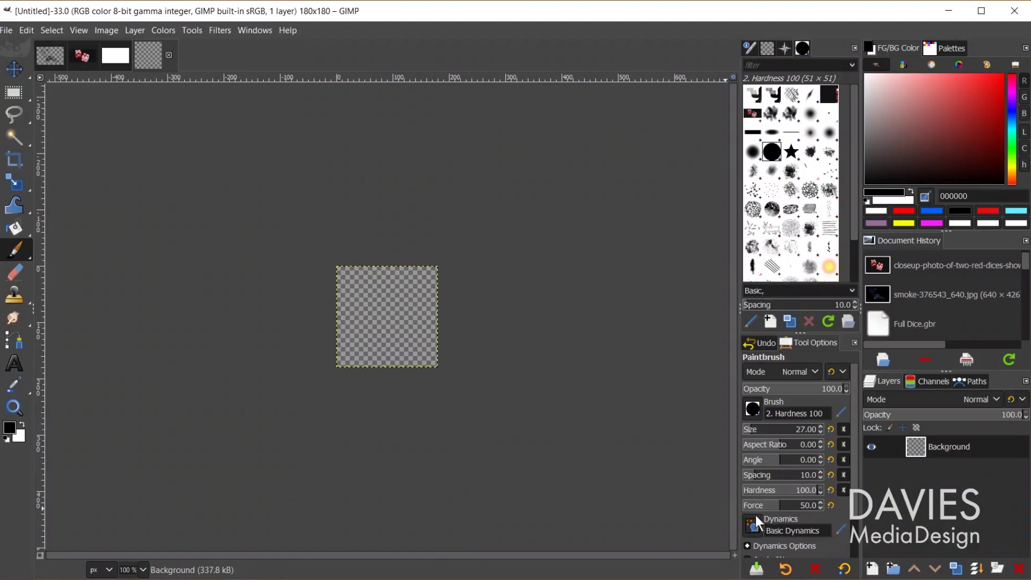
Paint scattered black dots across the transparent canvas and build them up into a dense dark blob around the center.
click(354, 282)
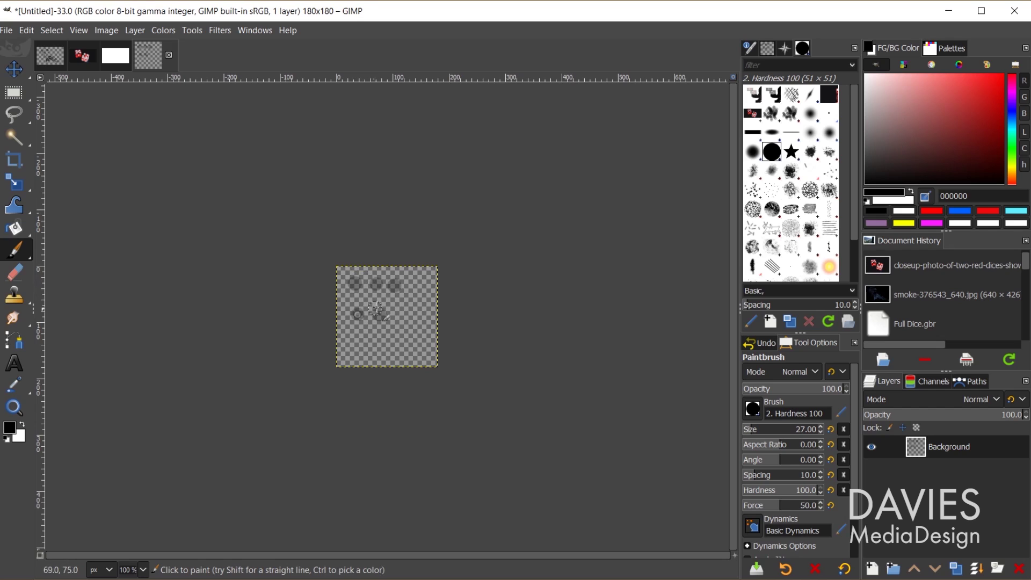
click(408, 323)
click(389, 352)
click(350, 347)
click(394, 322)
click(391, 338)
click(406, 344)
click(371, 335)
click(409, 306)
drag(412, 281, 419, 285)
click(383, 295)
click(382, 316)
click(419, 312)
click(421, 332)
click(389, 344)
click(364, 326)
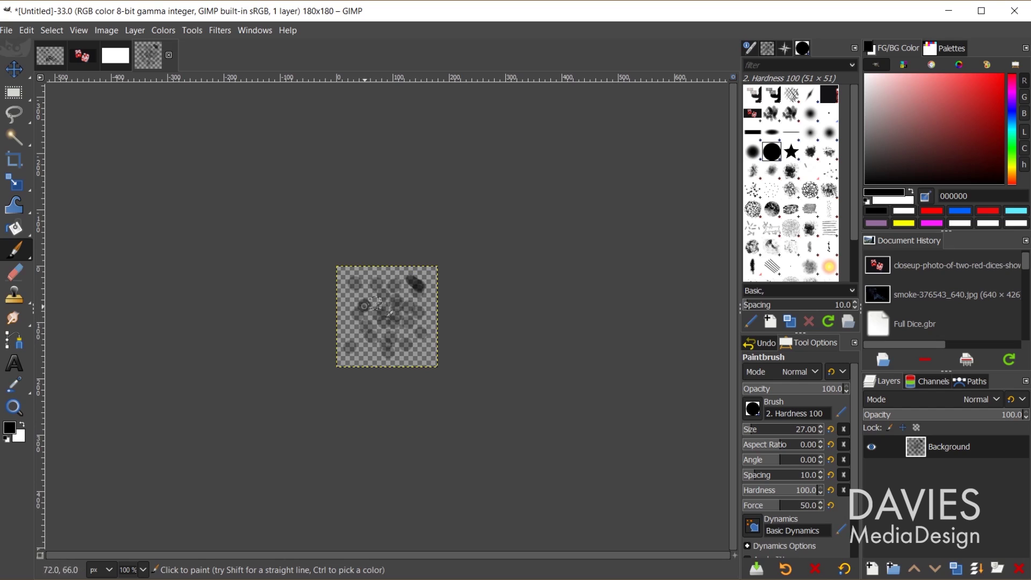
click(381, 302)
click(379, 339)
click(364, 308)
click(375, 293)
click(396, 299)
click(413, 323)
click(405, 339)
click(387, 345)
click(363, 336)
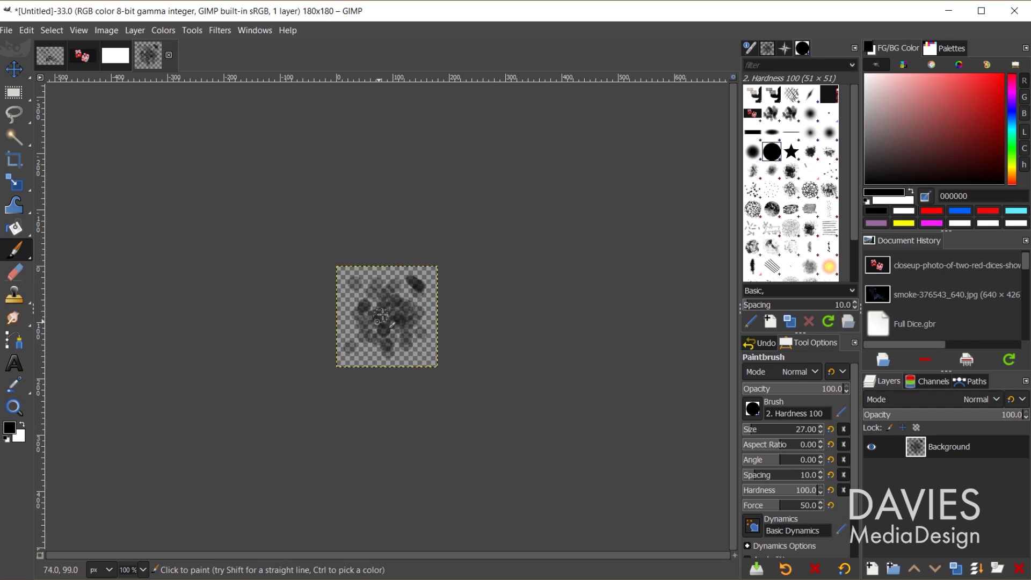
mouse_move(384, 326)
mouse_down()
mouse_move(400, 313)
mouse_move(386, 336)
mouse_move(381, 302)
mouse_move(400, 306)
mouse_move(398, 320)
mouse_move(383, 299)
mouse_move(378, 307)
mouse_move(394, 305)
mouse_move(371, 296)
mouse_up()
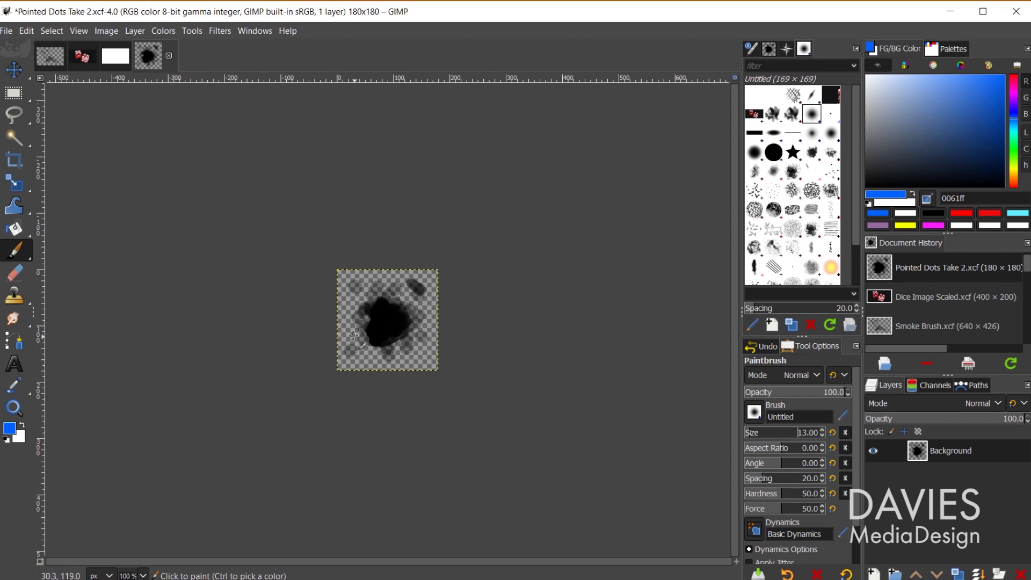
Convert the Pointed Dots Take 2 image from RGB to Grayscale mode.
click(111, 30)
mouse_move(129, 73)
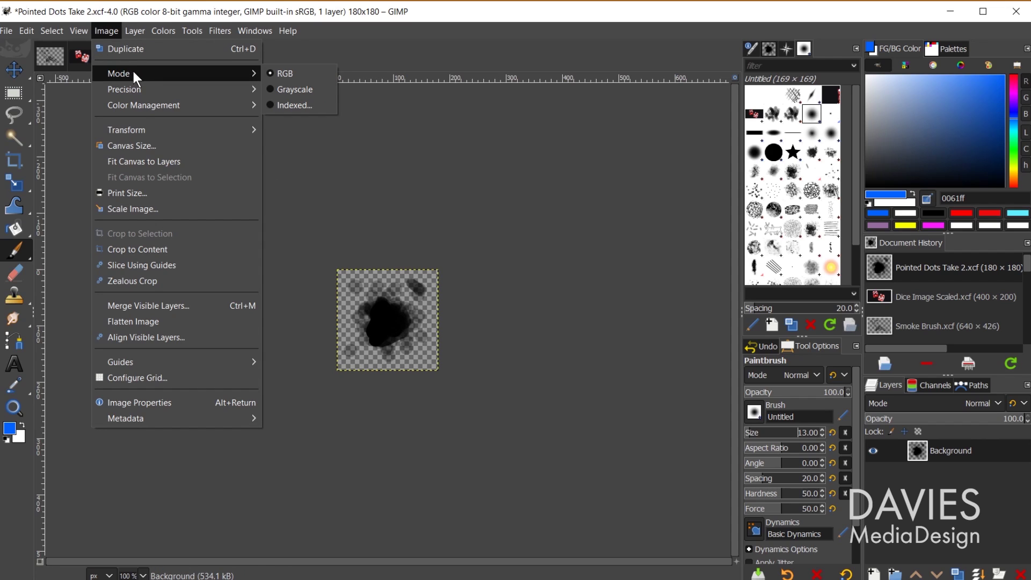
click(286, 88)
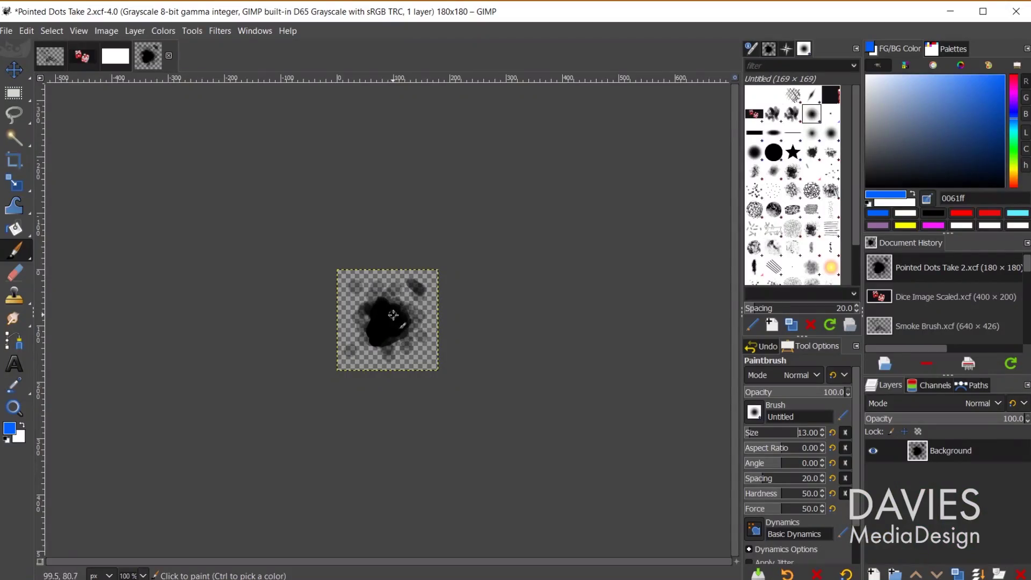
Export the image as Pointed Dots Take 2.gbr to GIMP's brushes folder, with the description Pointed Dots Take 2 and spacing 10.
click(8, 30)
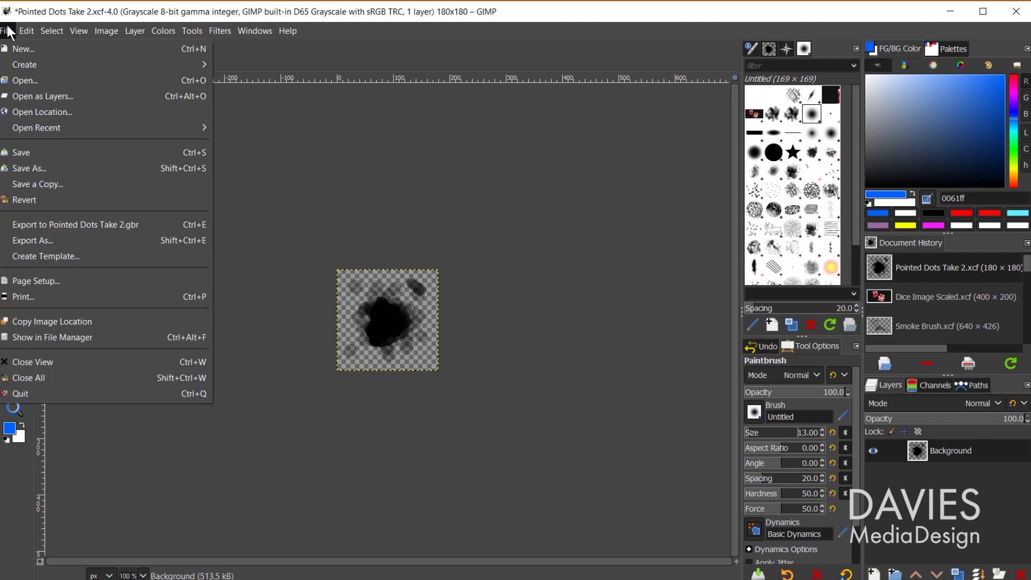
click(40, 239)
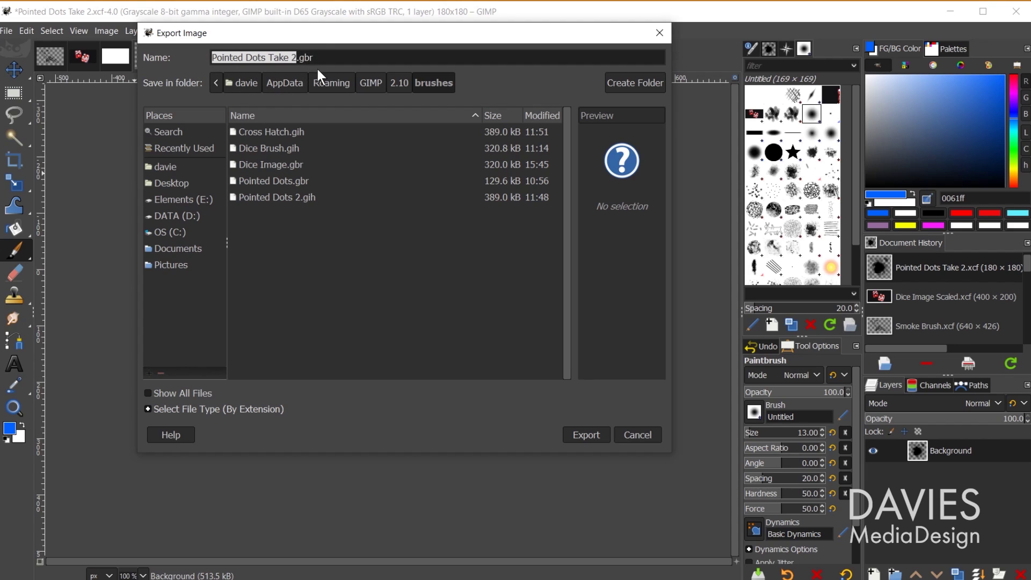
click(585, 436)
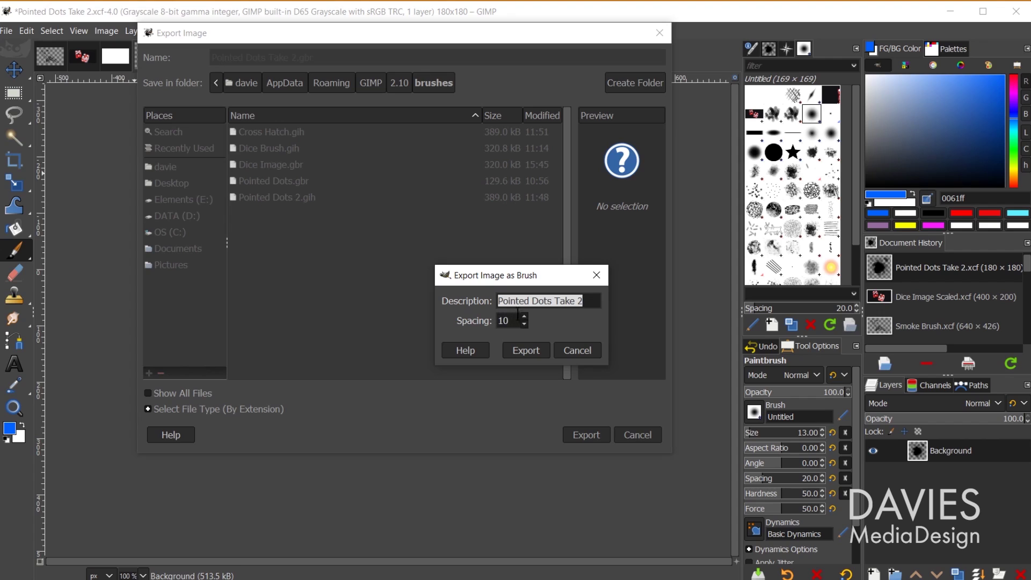
click(527, 351)
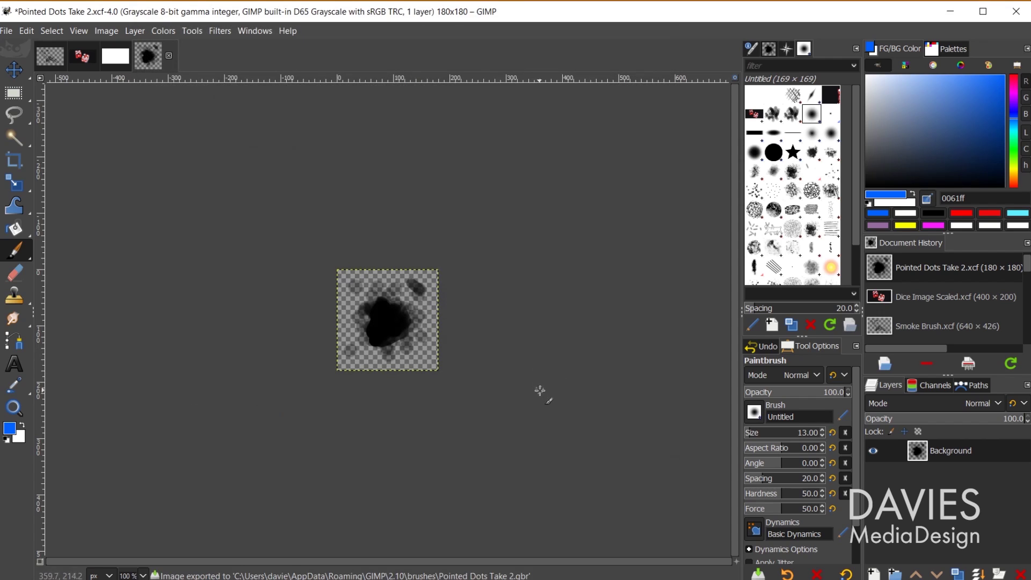
Switch to the blank white image, reset the foreground color to black, and refresh the brushes to select Pointed Dots Take 2.
click(115, 56)
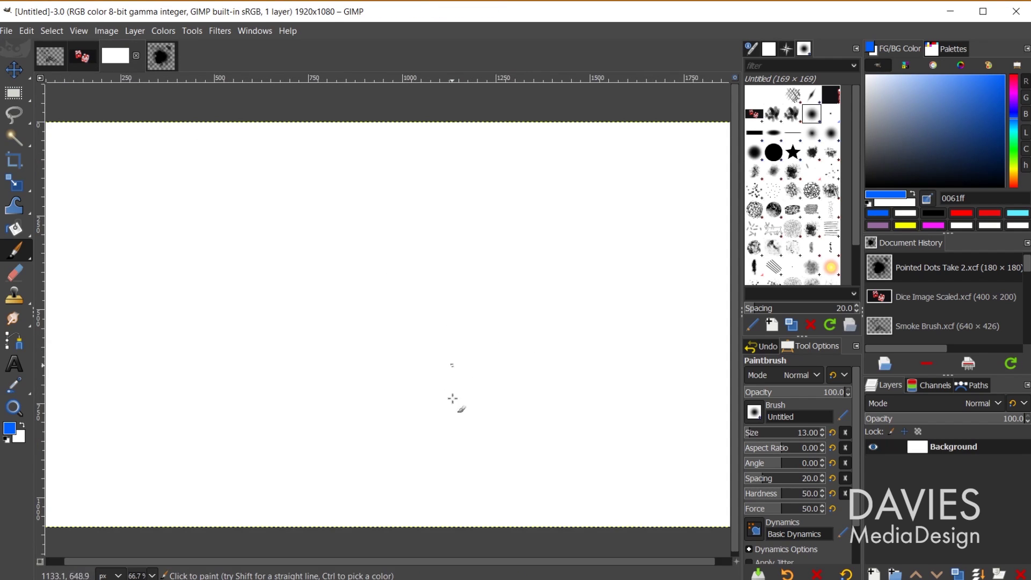
click(8, 439)
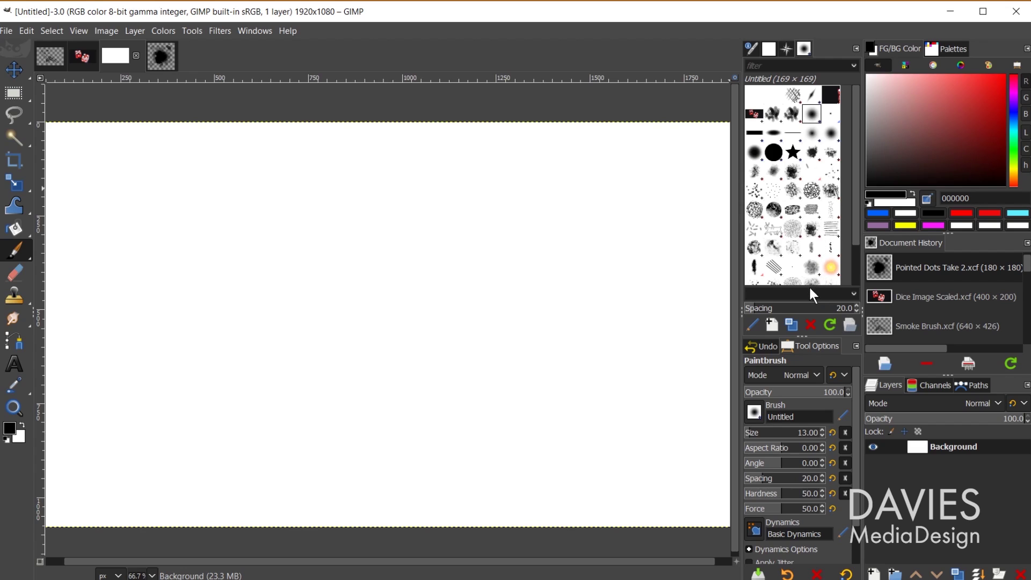
click(829, 325)
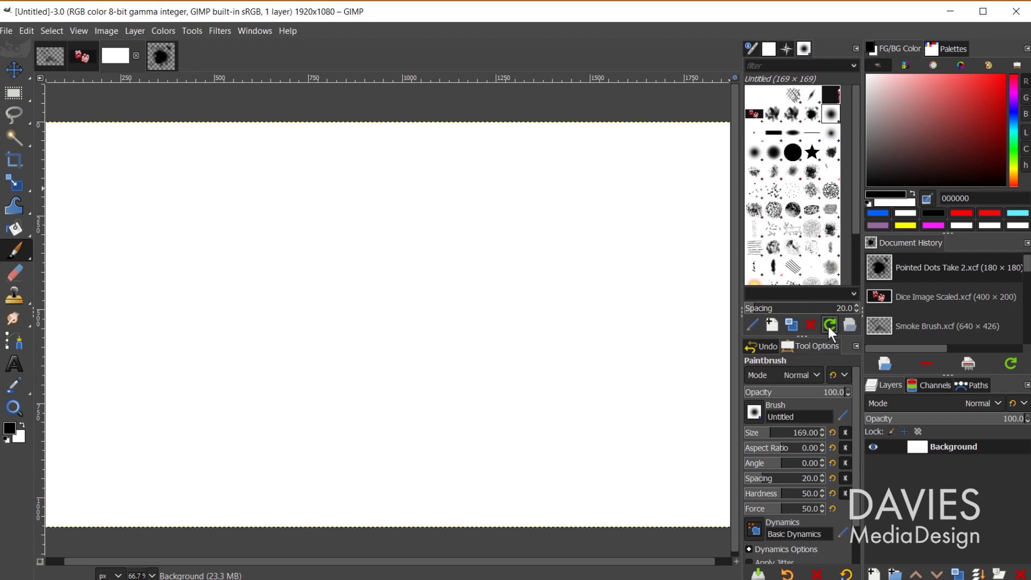
click(813, 114)
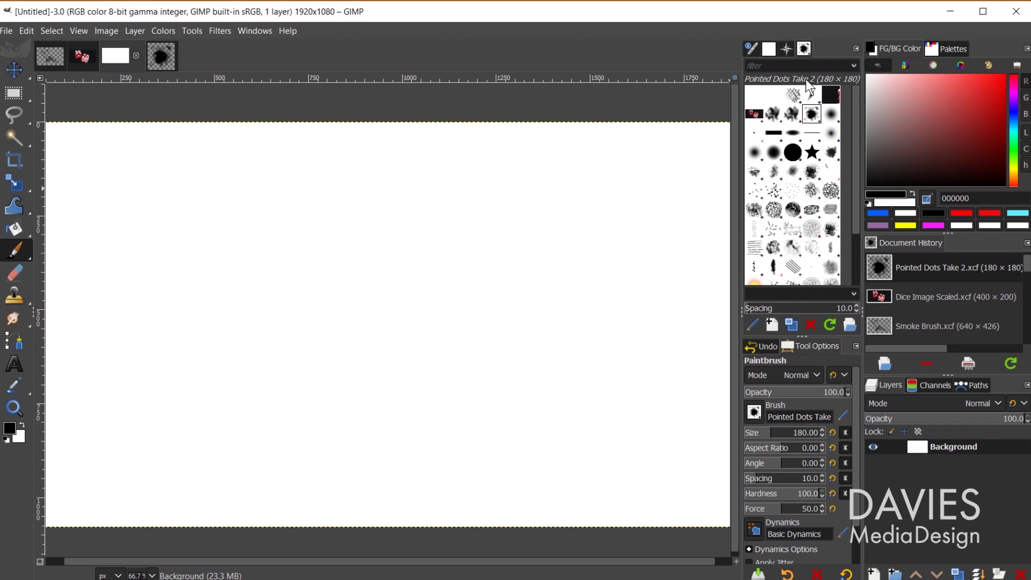
click(812, 118)
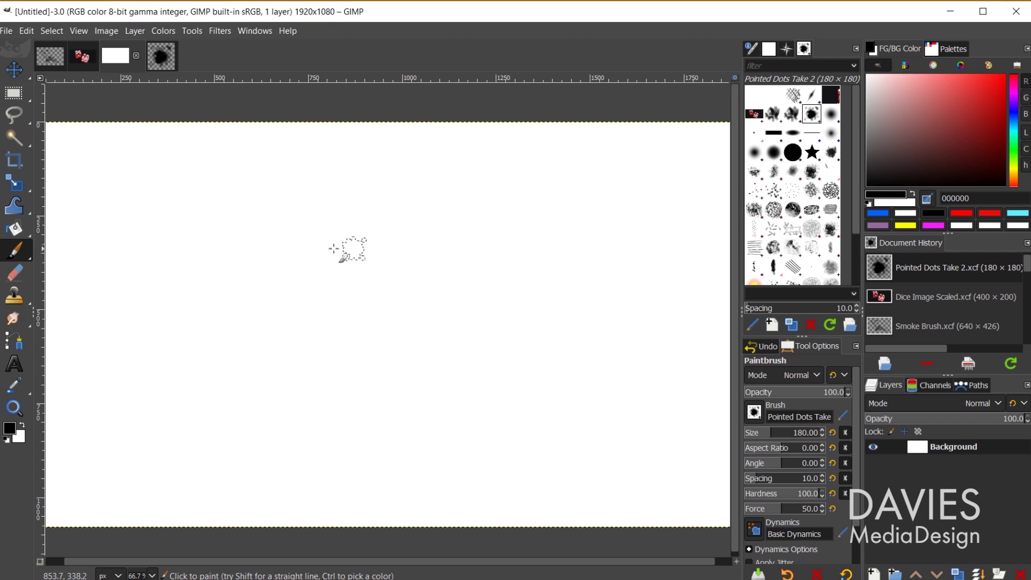
Paint a long winding black stroke across the white canvas with the Pointed Dots Take 2 brush, and clear the canvas.
mouse_move(142, 220)
mouse_down()
mouse_move(171, 304)
mouse_move(335, 194)
mouse_move(536, 266)
mouse_move(467, 414)
mouse_move(644, 337)
mouse_move(435, 421)
mouse_move(341, 322)
mouse_move(159, 466)
mouse_move(464, 436)
mouse_move(561, 318)
mouse_move(603, 216)
mouse_up()
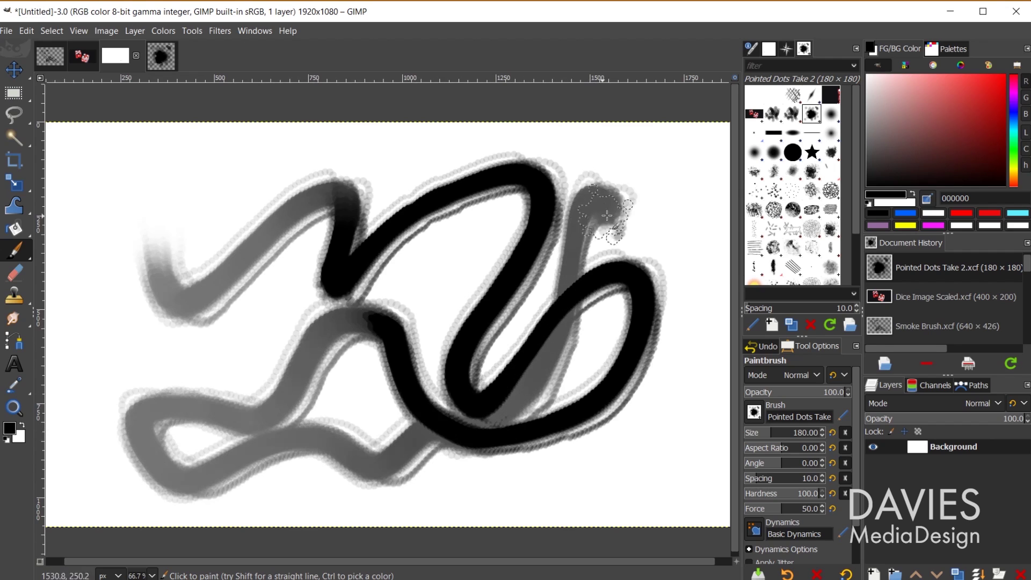
key(ctrl+z)
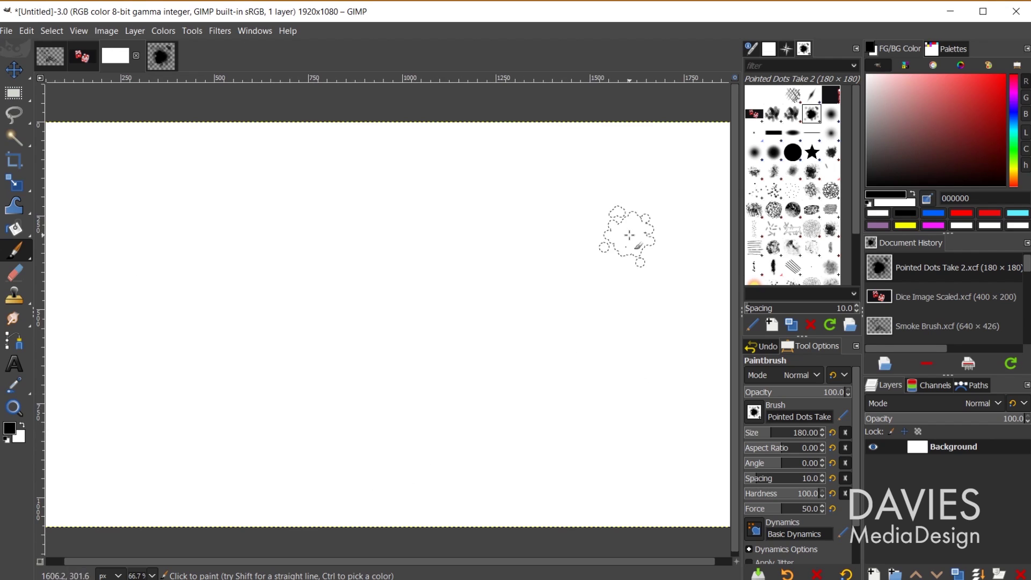
Change the foreground color to light red (fd2f2f).
click(8, 425)
drag(132, 311, 137, 251)
click(236, 423)
Paint looping light-red strokes across the canvas with the Pointed Dots Take 2 brush, and clear the canvas.
mouse_move(202, 199)
mouse_down()
mouse_move(202, 352)
mouse_move(445, 247)
mouse_move(576, 137)
mouse_move(505, 194)
mouse_move(334, 241)
mouse_move(397, 432)
mouse_move(595, 461)
mouse_up()
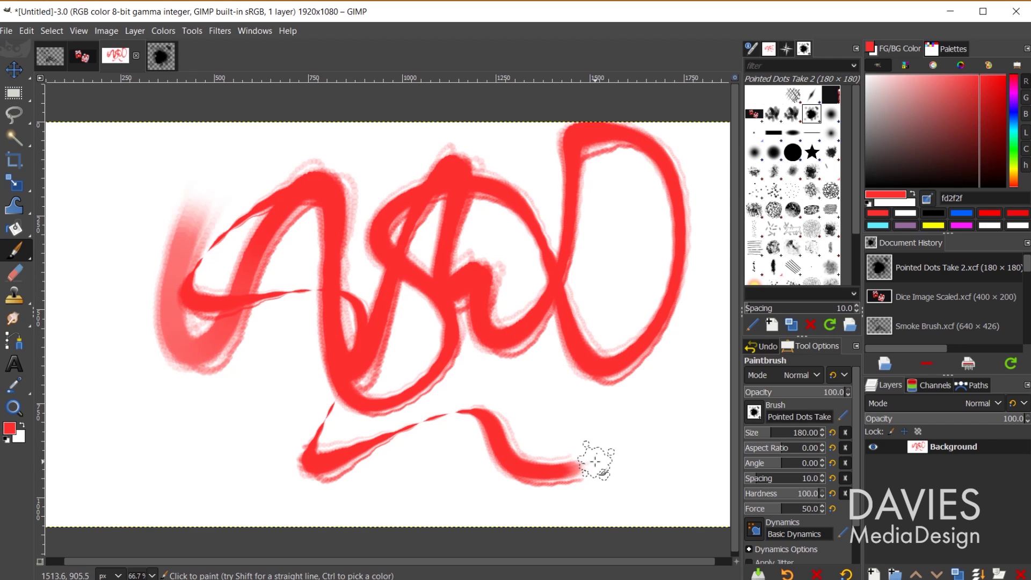
key(Delete)
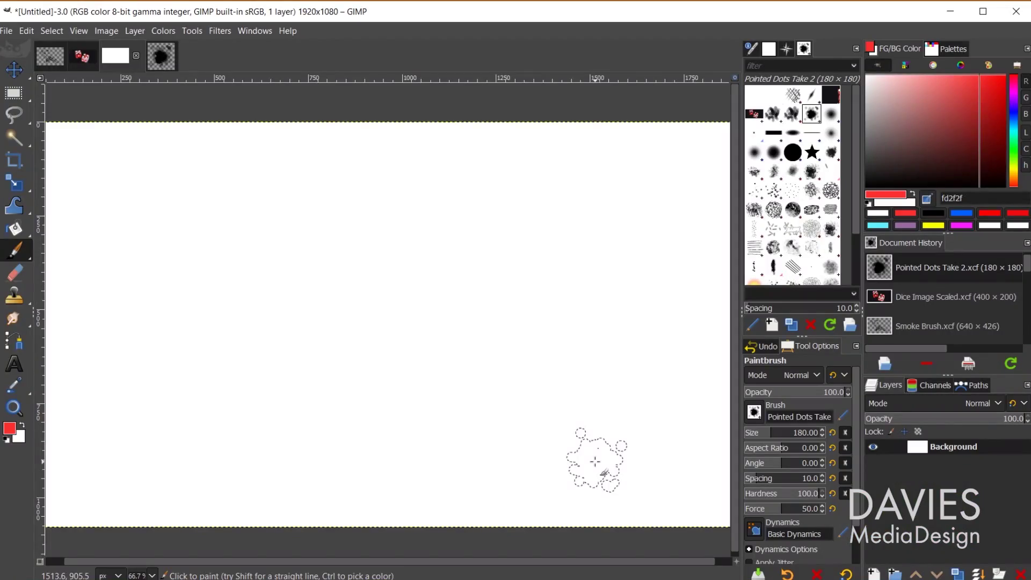
Add two new transparent layers to the Pointed Dots Take 2 image and move both below the Background layer.
click(163, 49)
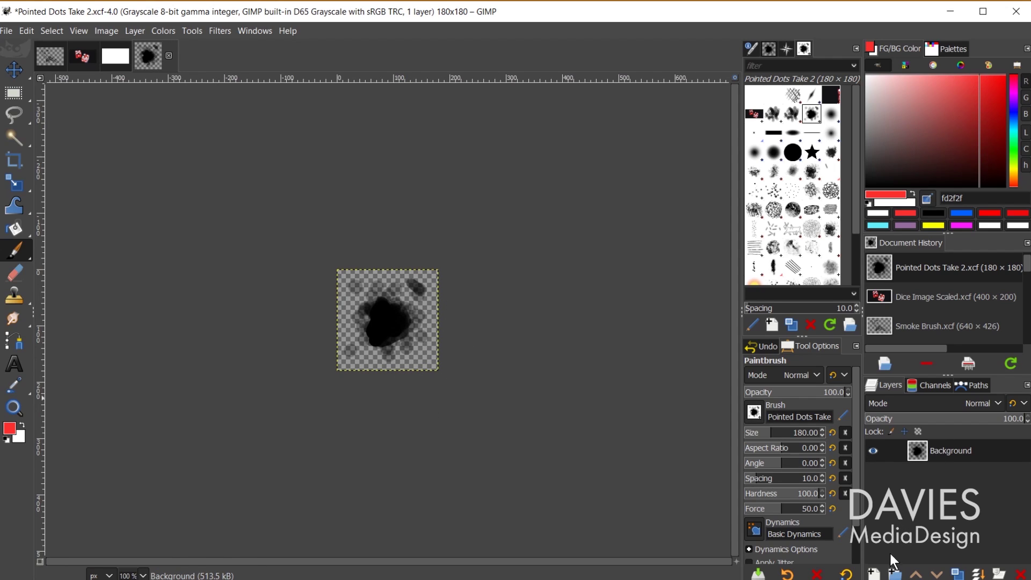
shift+click(875, 574)
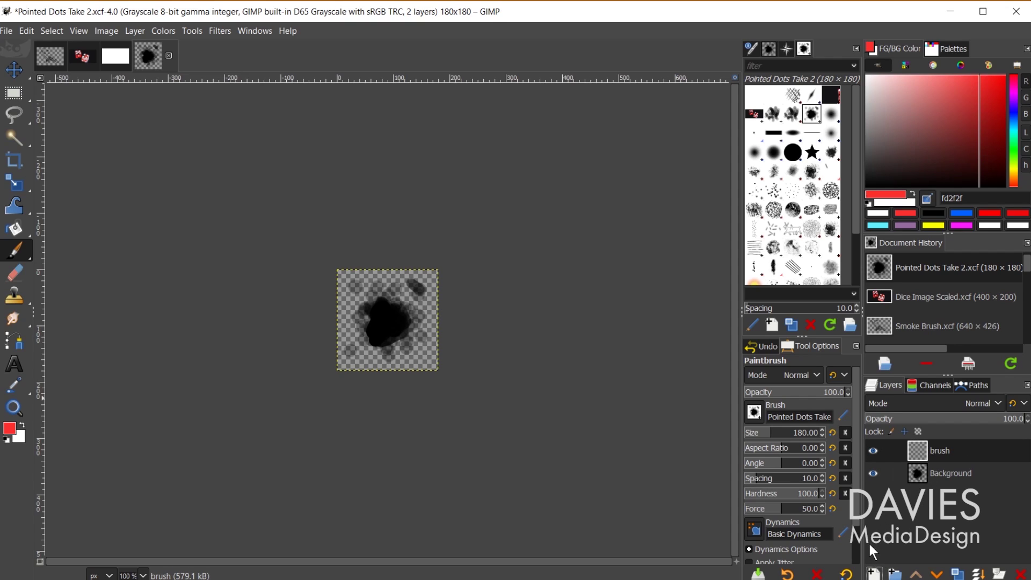
shift+click(874, 573)
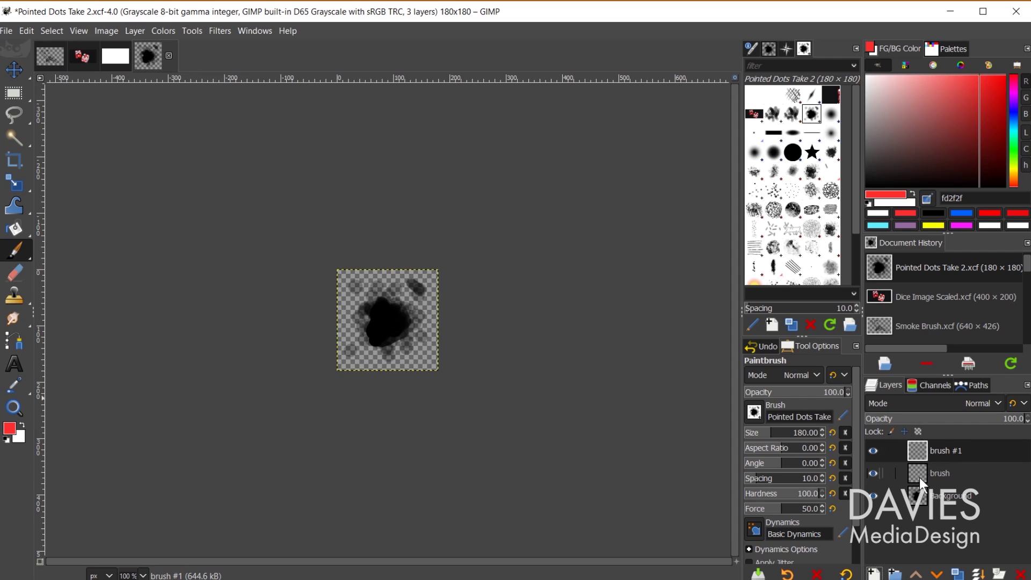
drag(920, 473, 921, 501)
drag(920, 450, 925, 506)
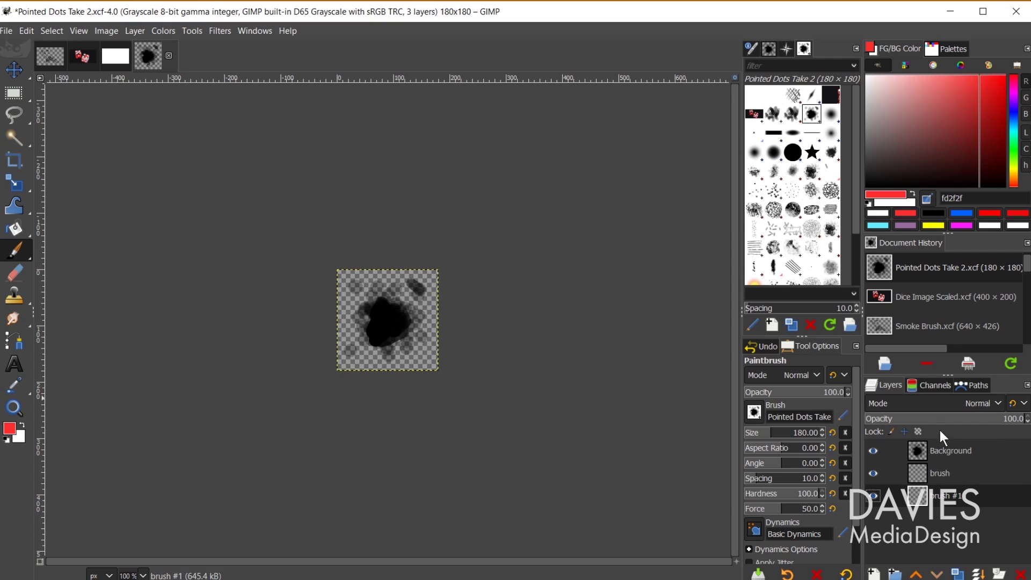
Rename the Background layer to Brush 1.
double_click(956, 450)
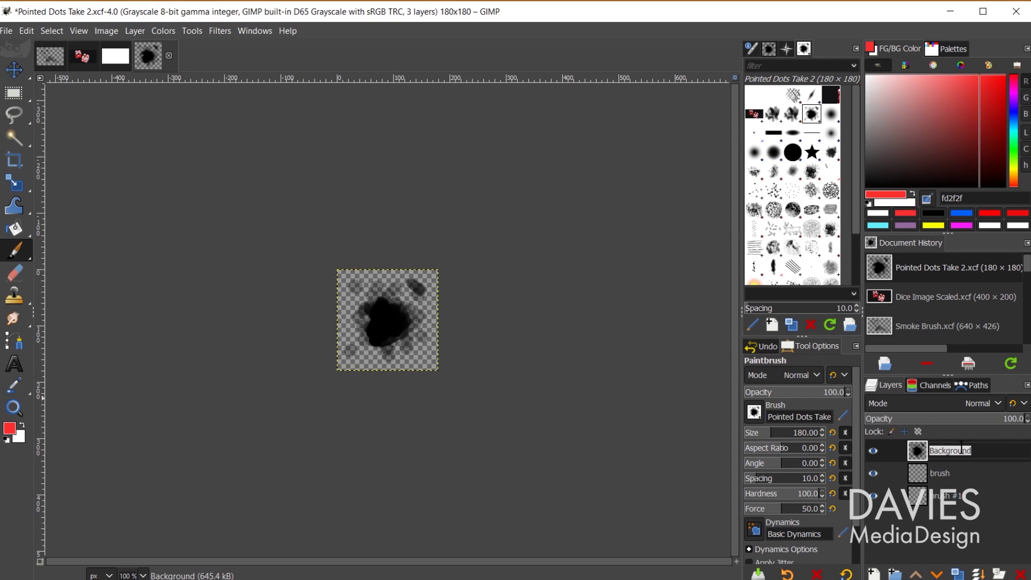
text(Brush 1)
key(Return)
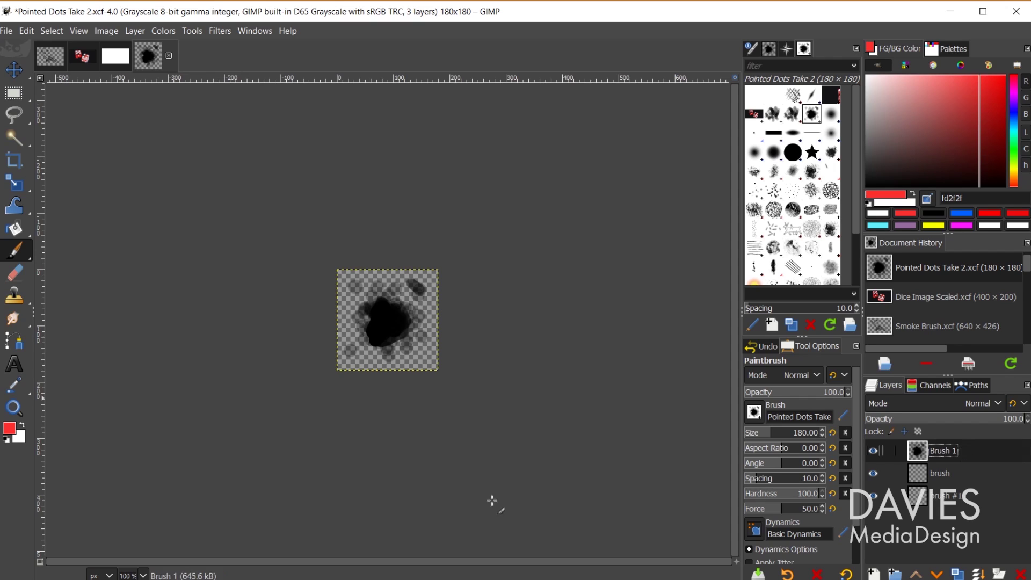
Rename the two empty layers below Brush 1 as Brush 2 and Brush 3, in stacking order.
click(946, 468)
double_click(946, 466)
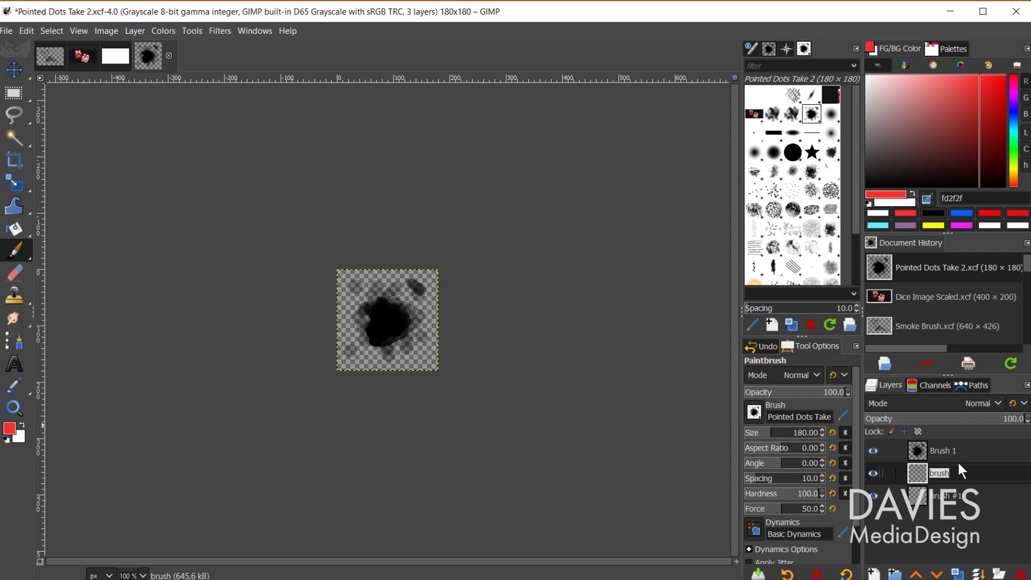
text(Brush 2)
key(Return)
click(948, 495)
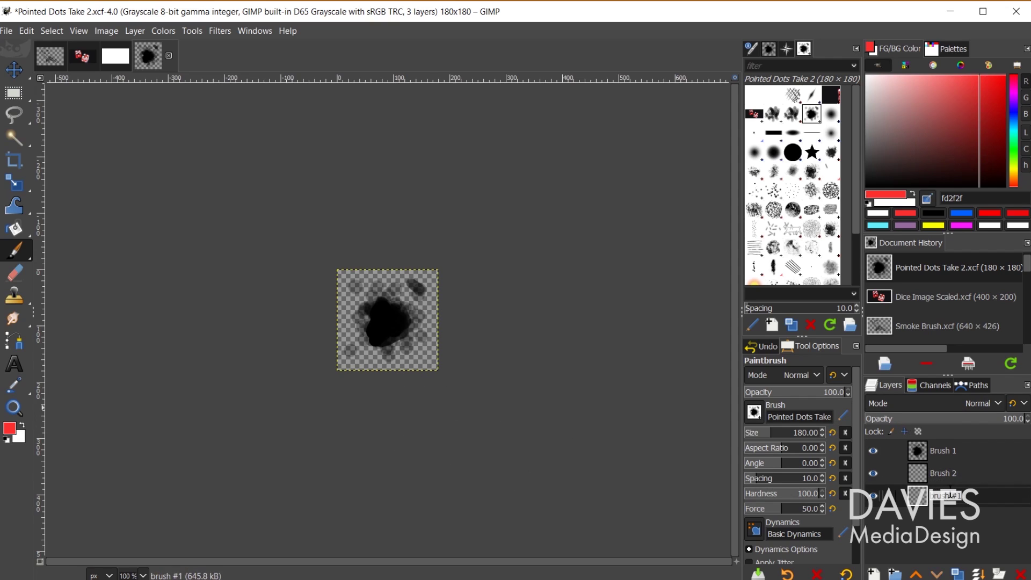
text(Brush)
key(Return)
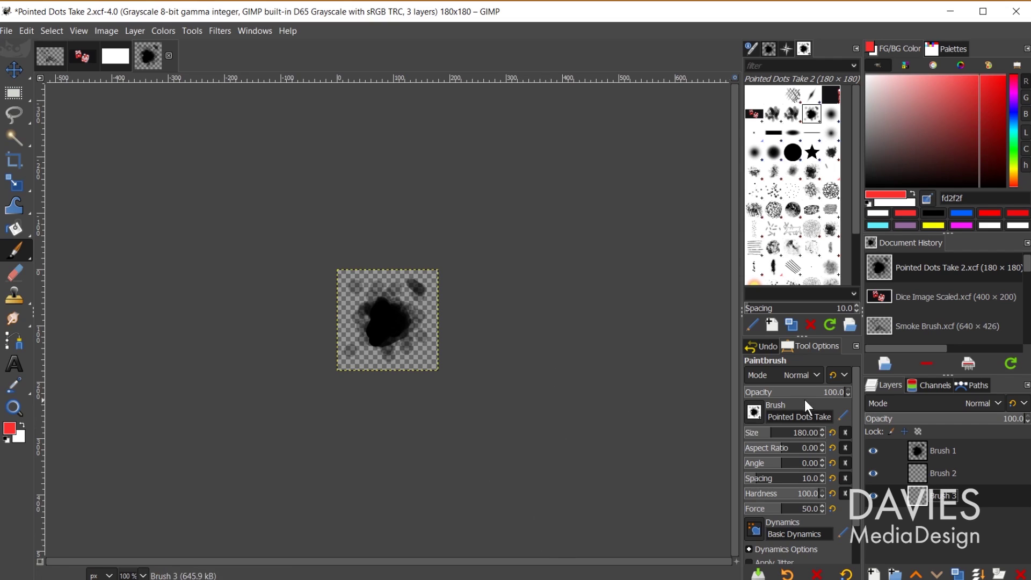
Hide the Brush 1 layer and, with Brush 2 active, choose the 2. Hardness 100 brush at size 29.
click(874, 452)
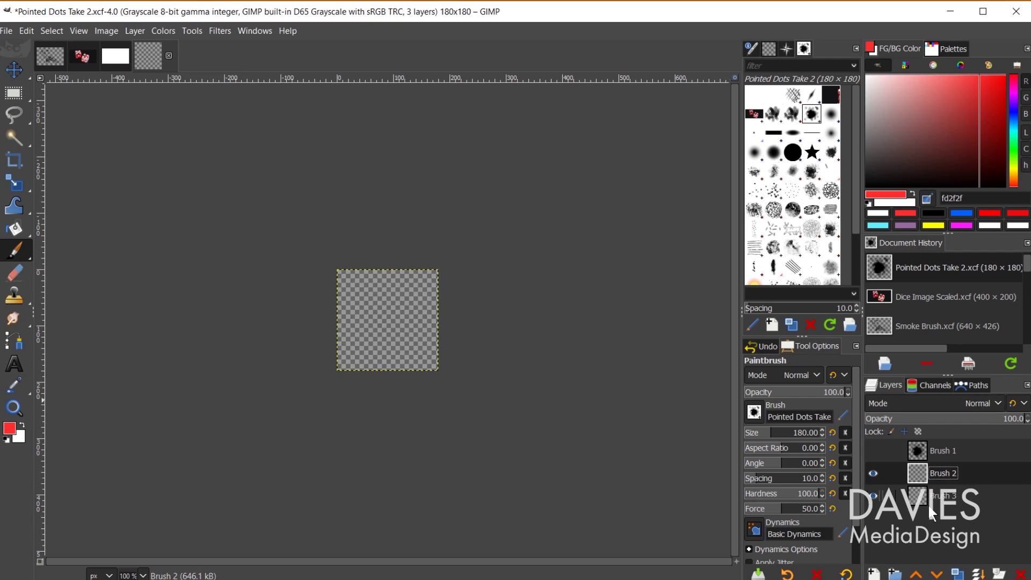
click(794, 157)
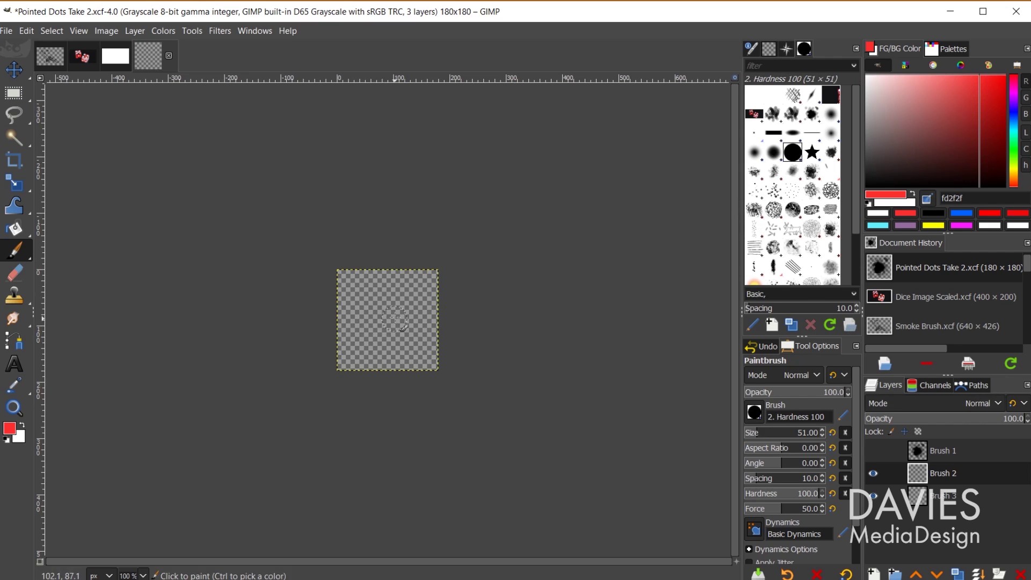
scroll(384, 320, down, 1)
scroll(383, 321, up, 3)
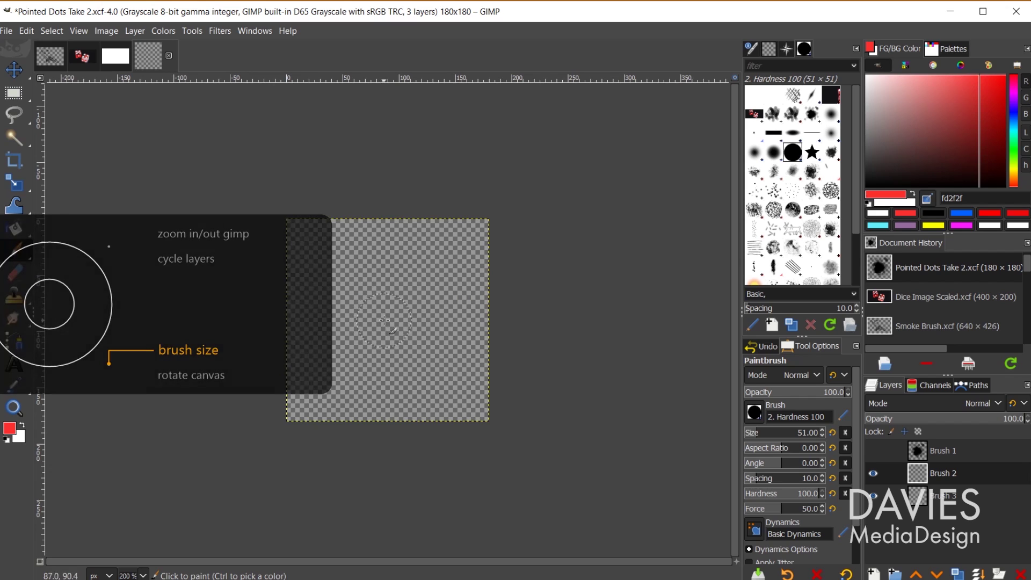
key(bracketleft)
key(bracketleft)
key(bracketleft)
key(bracketleft)
key(bracketleft)
key(bracketleft)
key(bracketleft)
key(bracketleft)
key(bracketleft)
key(bracketleft)
key(bracketleft)
key(bracketleft)
key(bracketleft)
key(bracketleft)
key(bracketleft)
key(bracketleft)
key(bracketleft)
key(bracketleft)
key(bracketleft)
key(bracketleft)
key(bracketleft)
key(bracketleft)
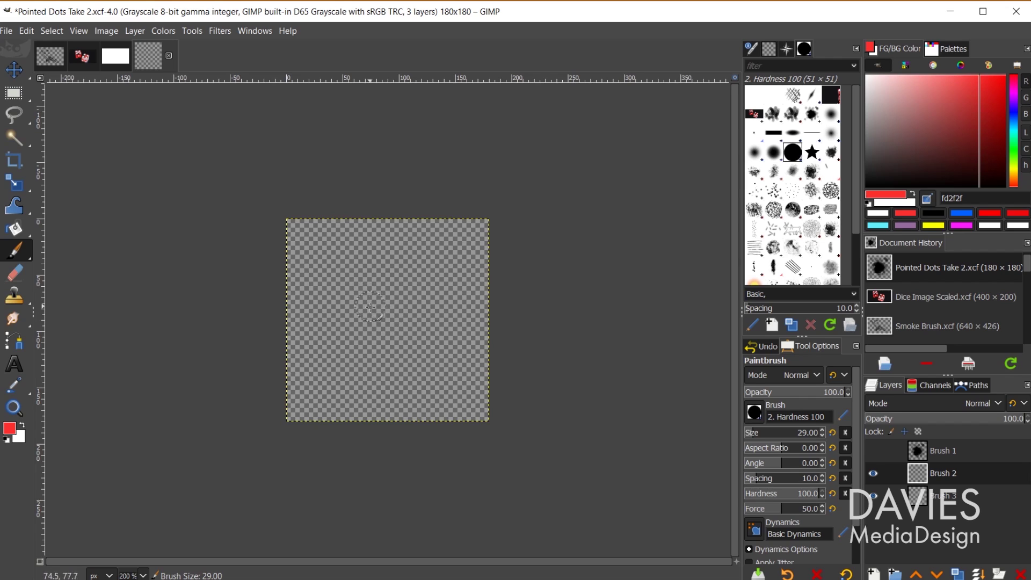
Reset the foreground color to black and paint scattered dabs on the Brush 2 layer, building up a dense cluster in the center.
click(341, 269)
click(7, 438)
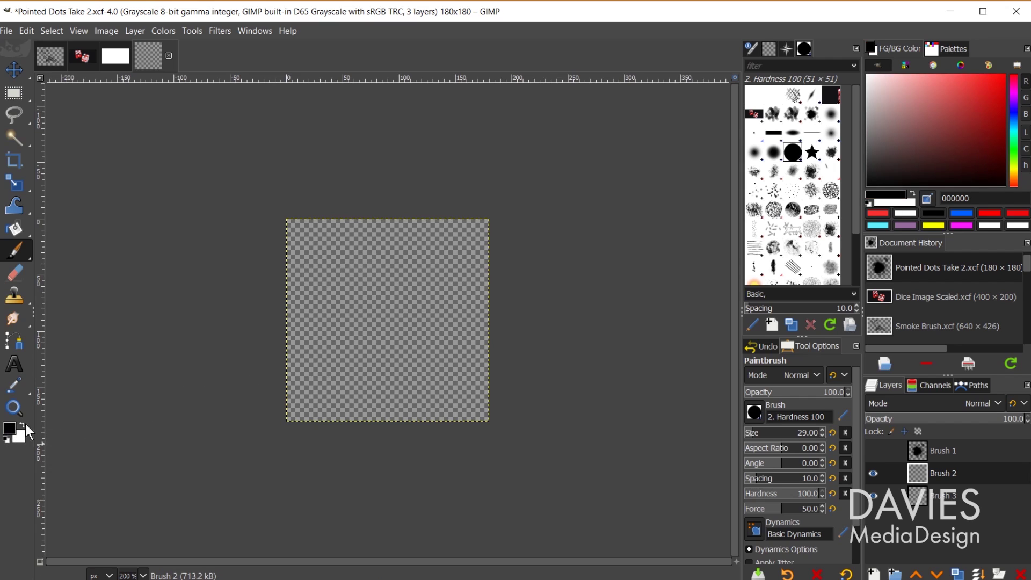
click(325, 253)
click(379, 282)
click(330, 349)
click(383, 333)
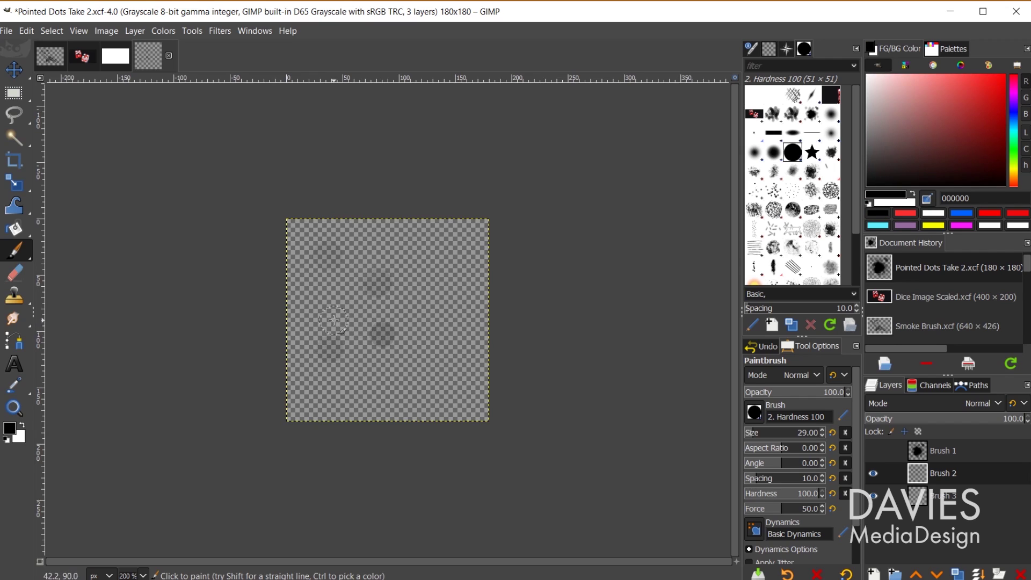
click(333, 321)
click(401, 287)
click(384, 256)
click(446, 274)
click(446, 321)
click(406, 379)
click(440, 388)
click(349, 379)
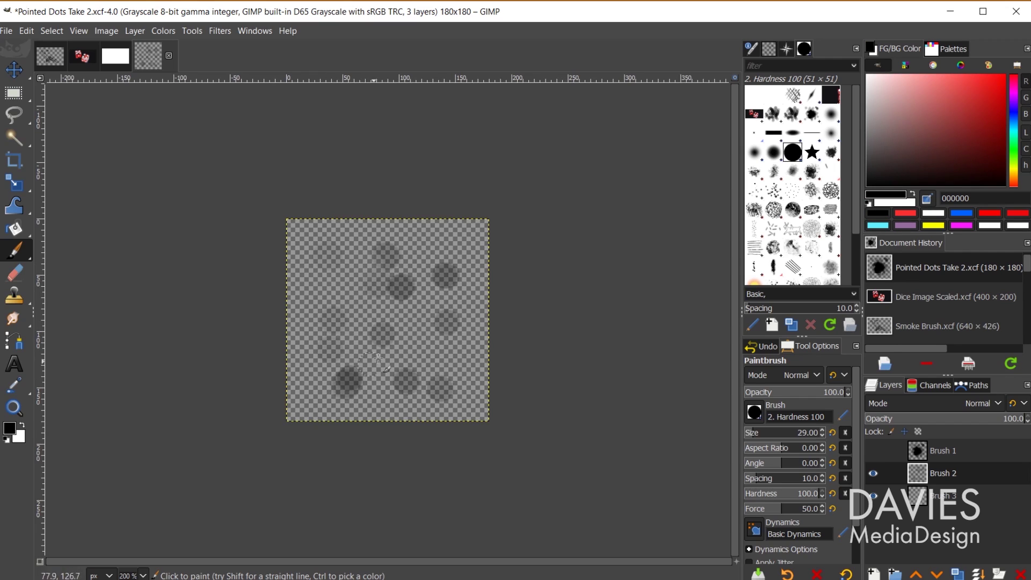
click(413, 345)
click(415, 304)
click(402, 299)
click(330, 294)
click(296, 281)
click(346, 249)
click(368, 294)
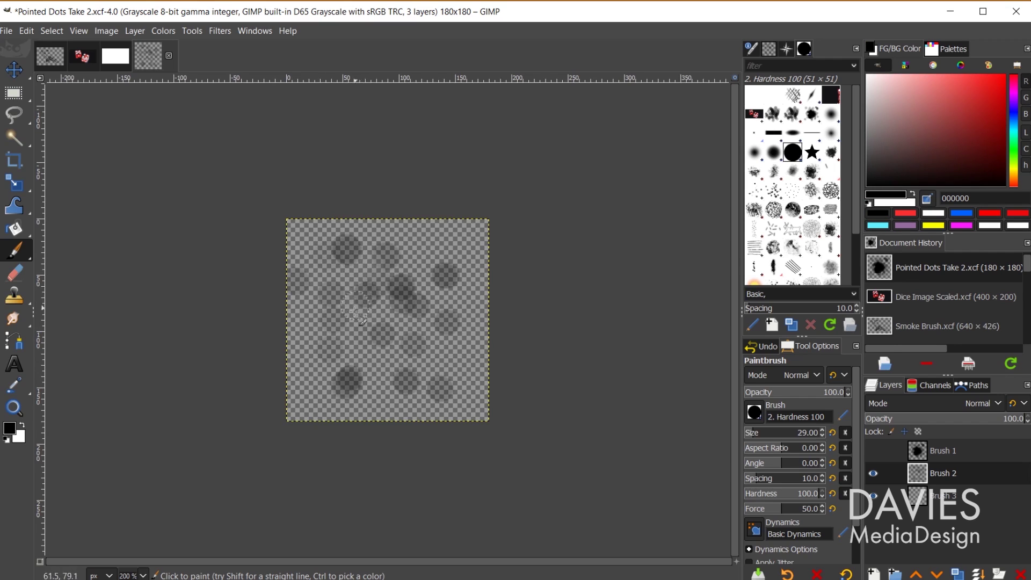
click(353, 338)
click(401, 314)
click(371, 302)
click(411, 322)
click(403, 261)
click(442, 249)
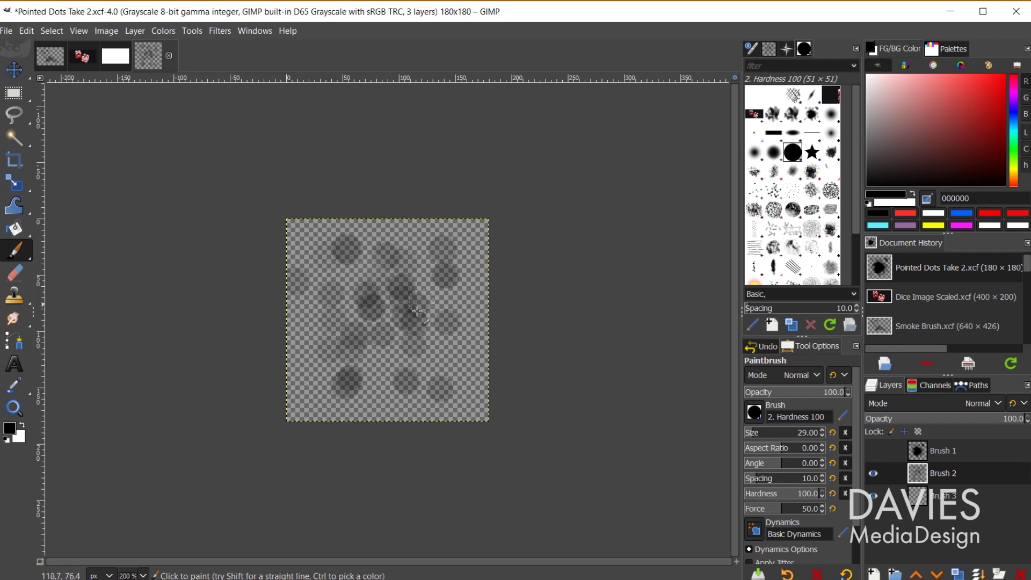
click(371, 347)
click(352, 316)
click(369, 286)
click(339, 330)
click(387, 341)
click(418, 355)
click(438, 356)
click(417, 304)
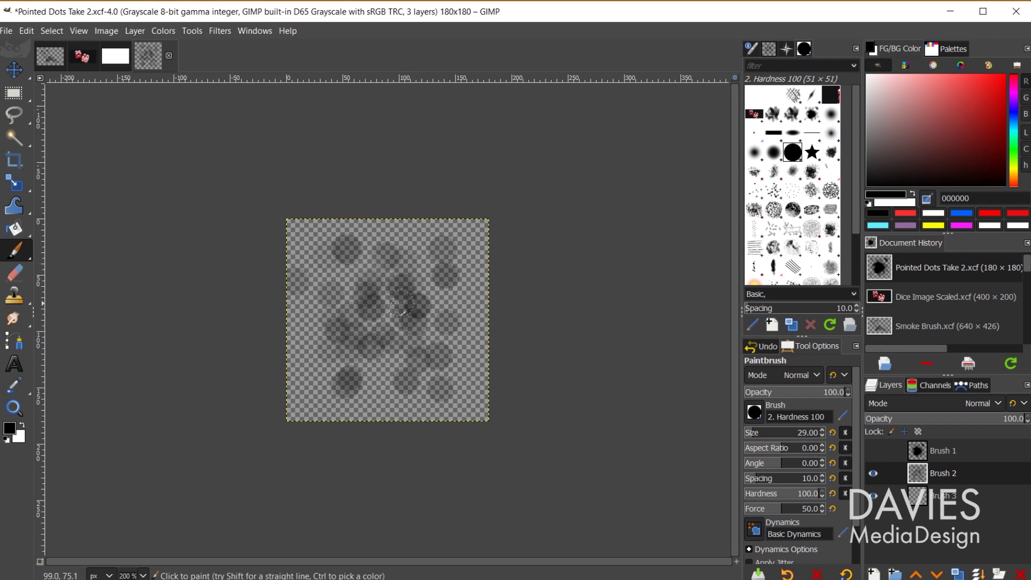
click(371, 315)
click(424, 329)
click(376, 294)
click(366, 295)
click(376, 326)
click(423, 349)
click(434, 324)
click(403, 312)
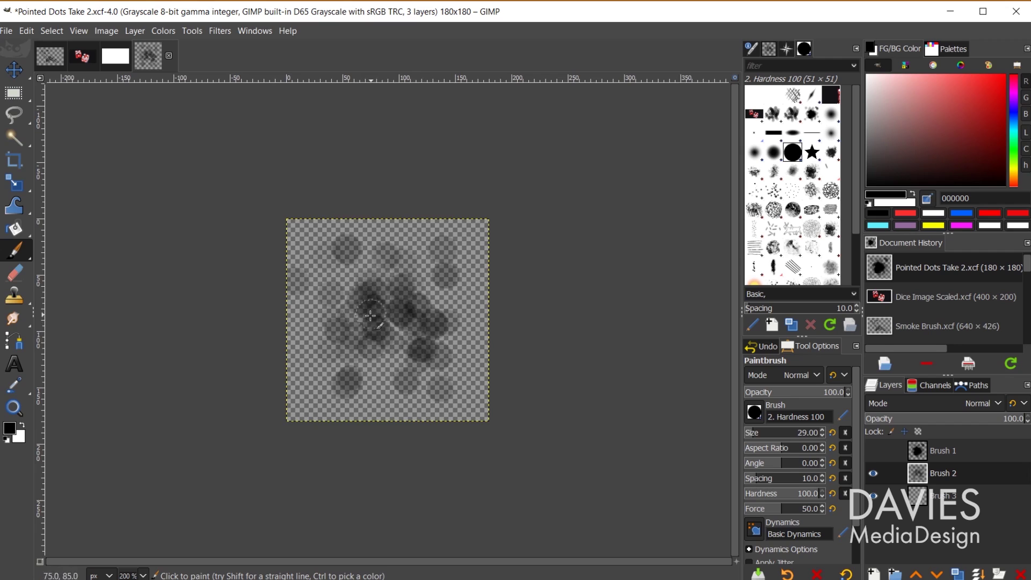
click(378, 334)
click(354, 329)
click(368, 290)
click(379, 278)
click(418, 277)
click(429, 322)
click(389, 353)
click(357, 329)
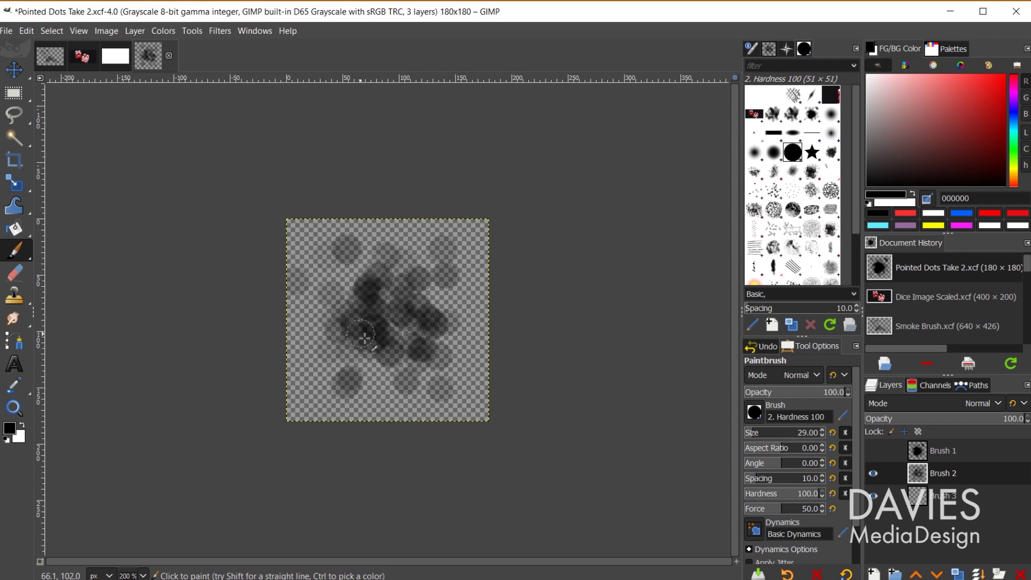
click(359, 331)
click(410, 340)
click(415, 307)
click(390, 303)
click(374, 329)
click(410, 326)
click(368, 291)
click(389, 328)
click(378, 339)
click(404, 348)
click(414, 329)
click(391, 308)
click(373, 354)
click(353, 341)
click(349, 333)
click(369, 360)
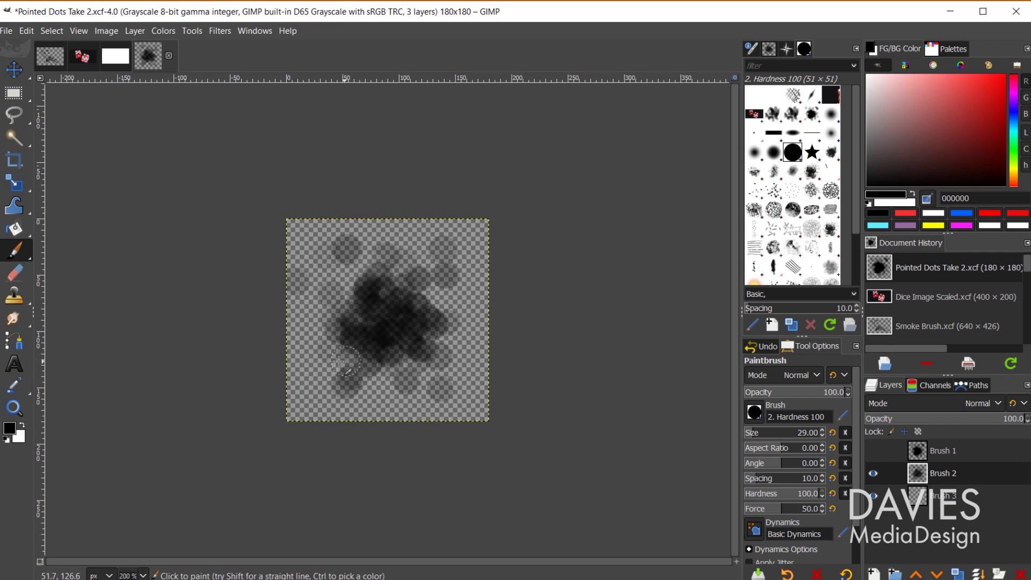
click(328, 365)
click(306, 352)
click(378, 389)
click(386, 309)
click(404, 326)
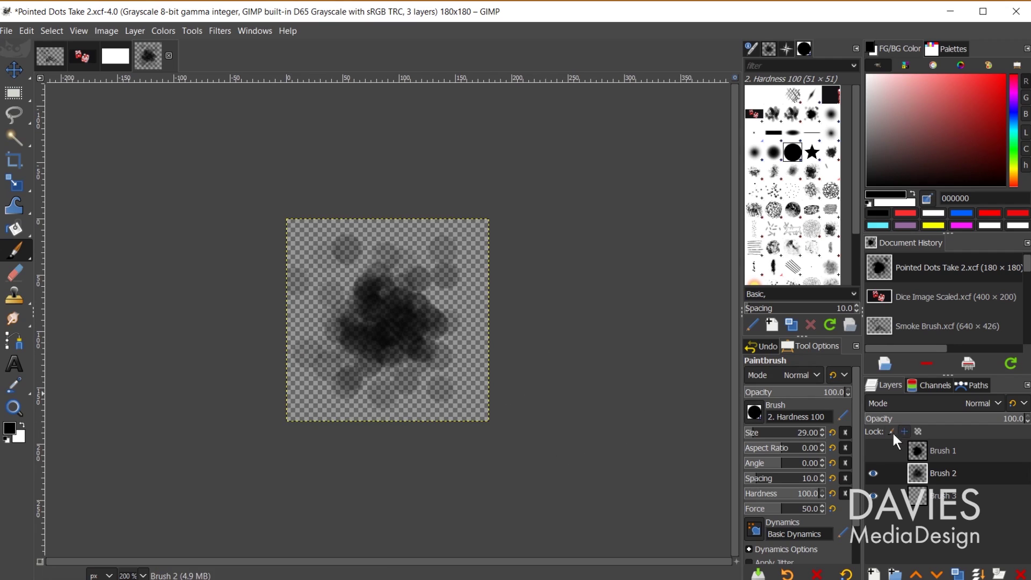
Compare the Brush 1 and Brush 2 artwork by alternating the visibility of the two layers.
click(874, 450)
click(874, 474)
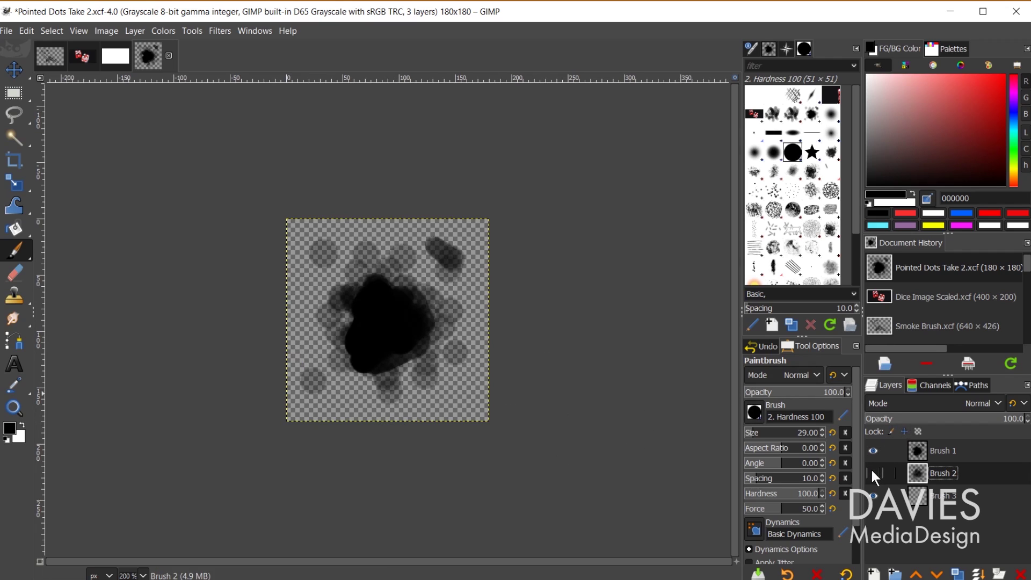
click(873, 450)
click(875, 473)
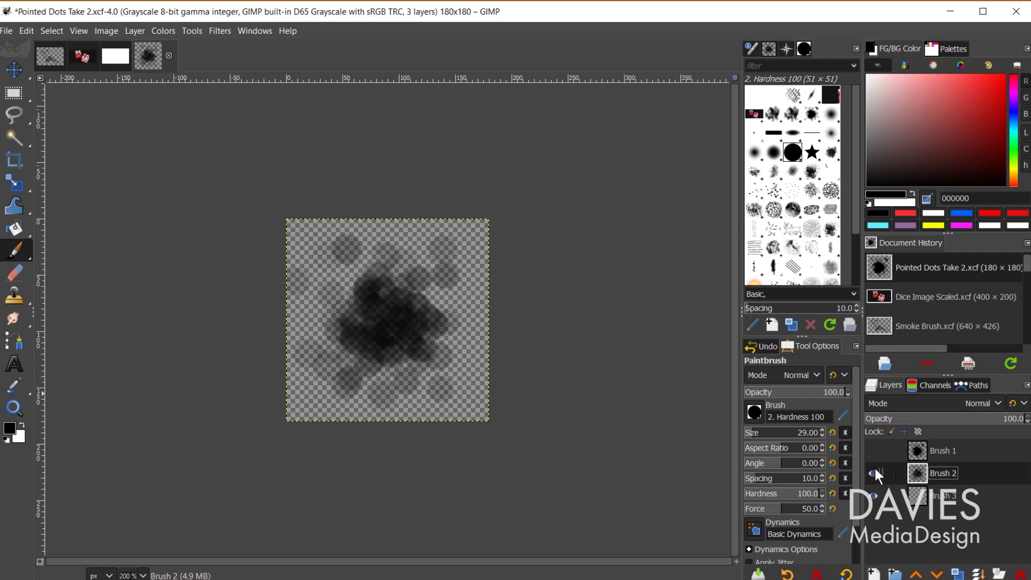
Hide Brush 2 and paint black dabs on the Brush 3 layer, with a solid blob in the center and softer spots around it.
click(874, 473)
click(920, 499)
click(338, 299)
click(394, 305)
click(356, 277)
click(374, 349)
click(341, 367)
click(368, 362)
click(409, 356)
click(428, 326)
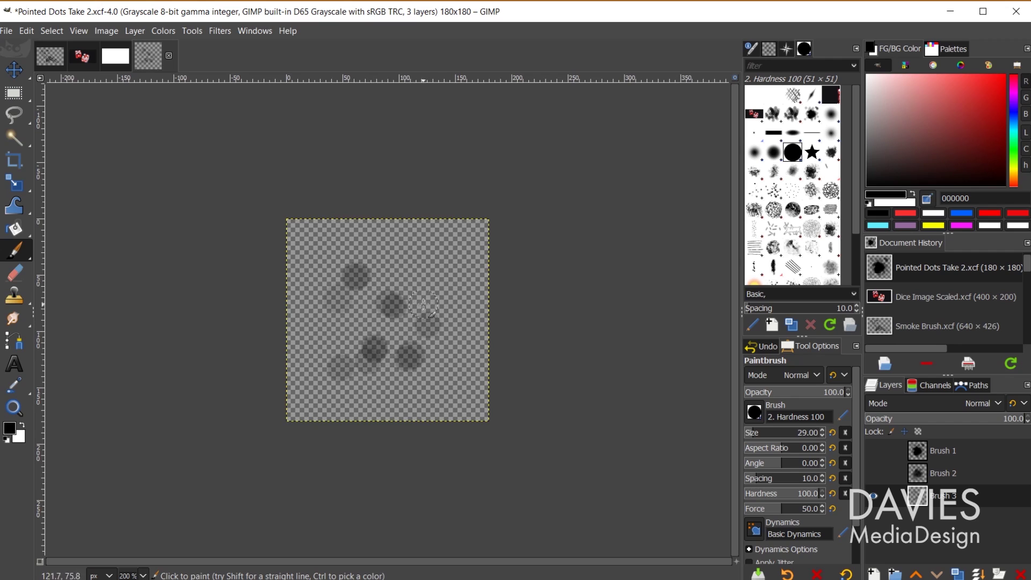
click(423, 305)
click(323, 245)
click(368, 323)
click(453, 342)
click(419, 263)
click(462, 261)
click(378, 313)
click(376, 354)
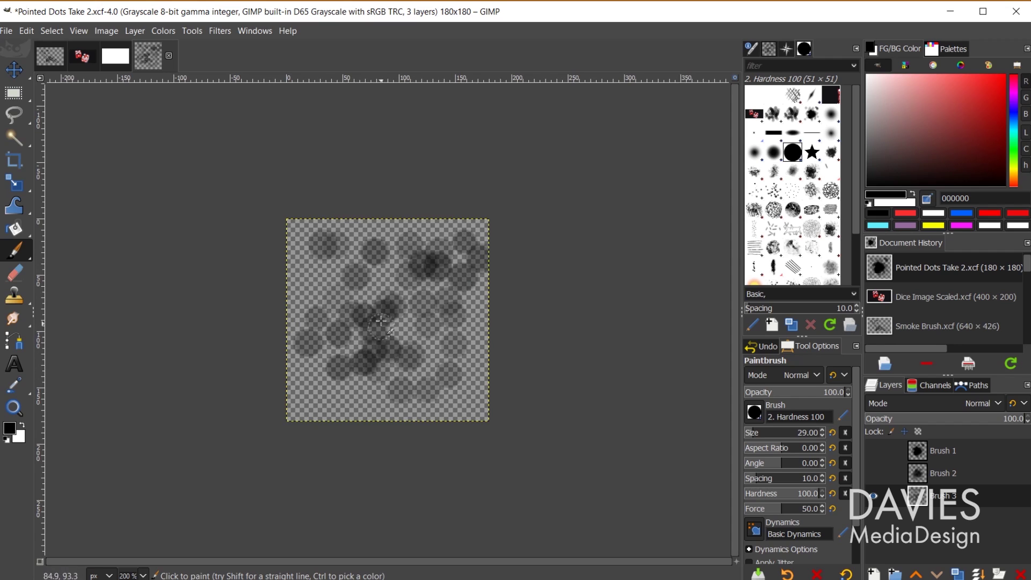
click(377, 345)
click(408, 300)
click(365, 337)
click(376, 279)
click(429, 315)
click(355, 298)
mouse_move(380, 307)
mouse_down()
mouse_move(398, 301)
mouse_move(369, 307)
mouse_move(410, 335)
mouse_move(385, 352)
mouse_move(340, 336)
mouse_move(356, 316)
mouse_up()
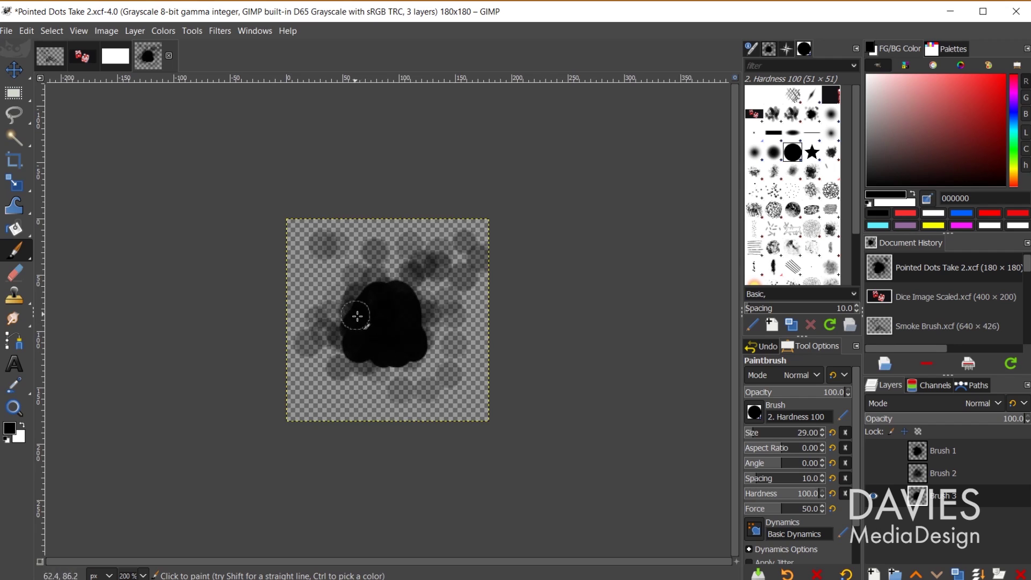
click(342, 281)
click(317, 293)
click(333, 312)
click(374, 363)
click(418, 380)
click(430, 309)
click(413, 273)
click(358, 360)
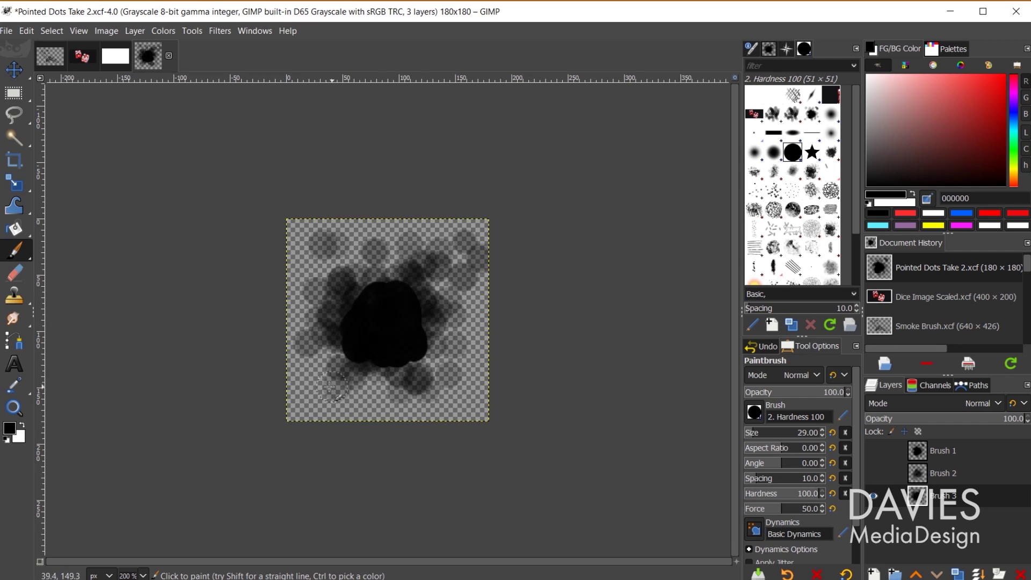
click(315, 394)
click(376, 388)
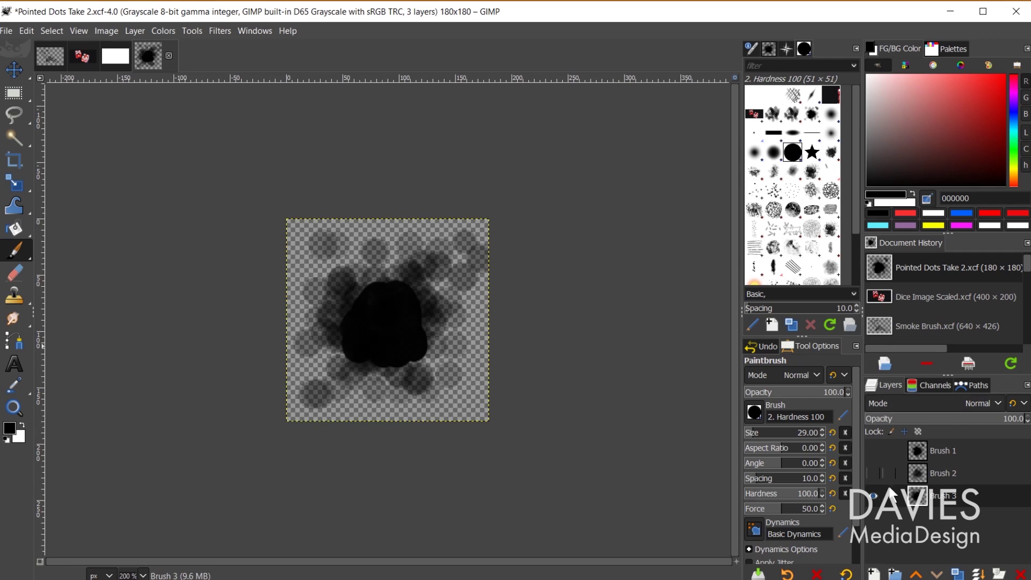
Show all three brush layers, select Brush 1, and start exporting the image as Pointed Dots Take 2.gih in the brushes folder.
shift+click(873, 496)
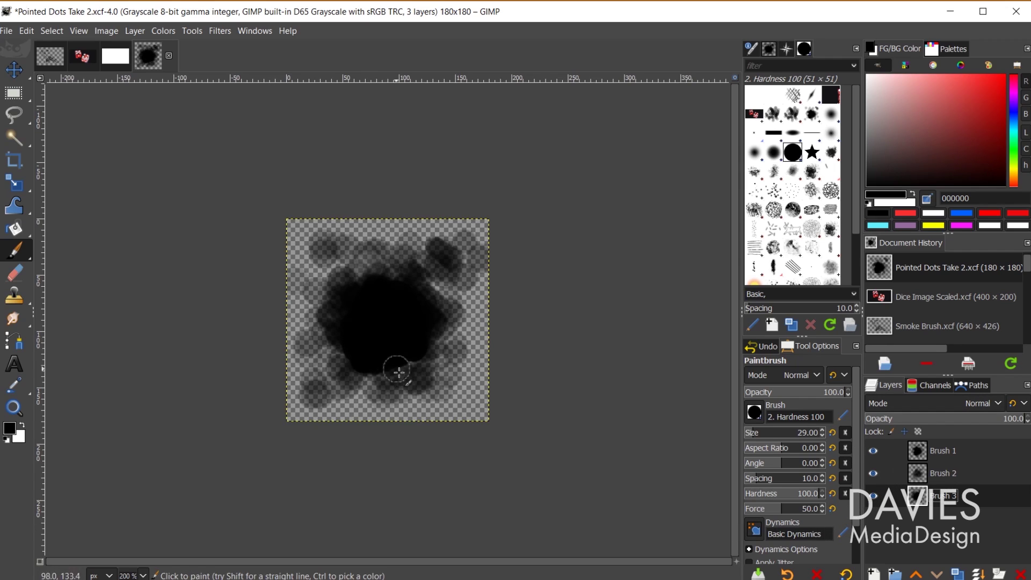
click(924, 459)
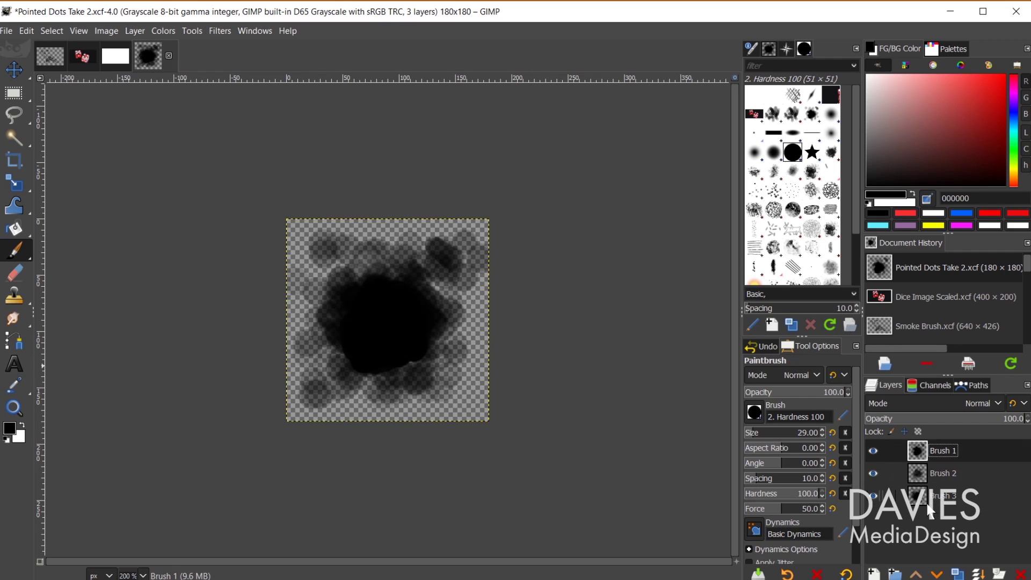
click(10, 32)
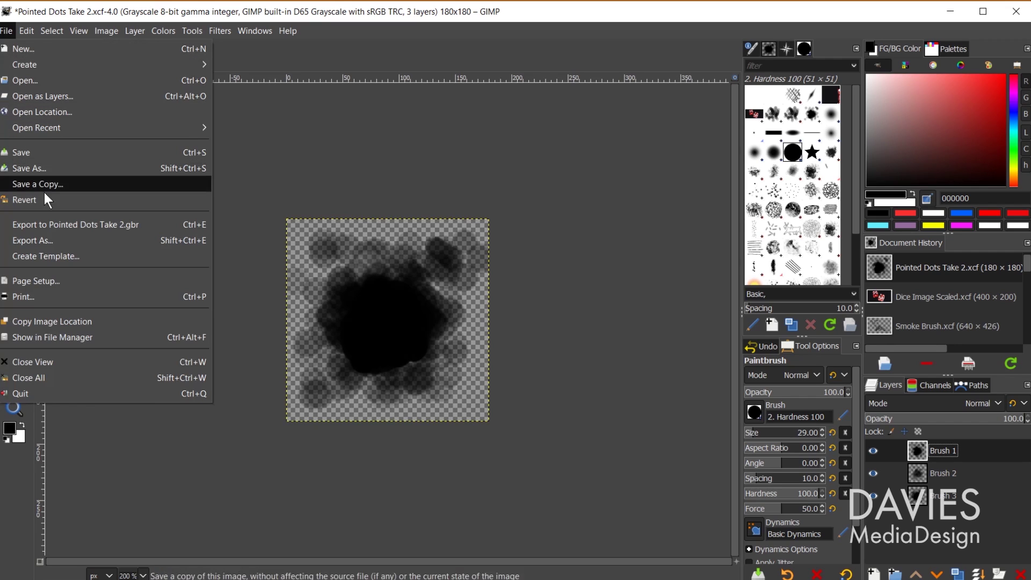
click(51, 240)
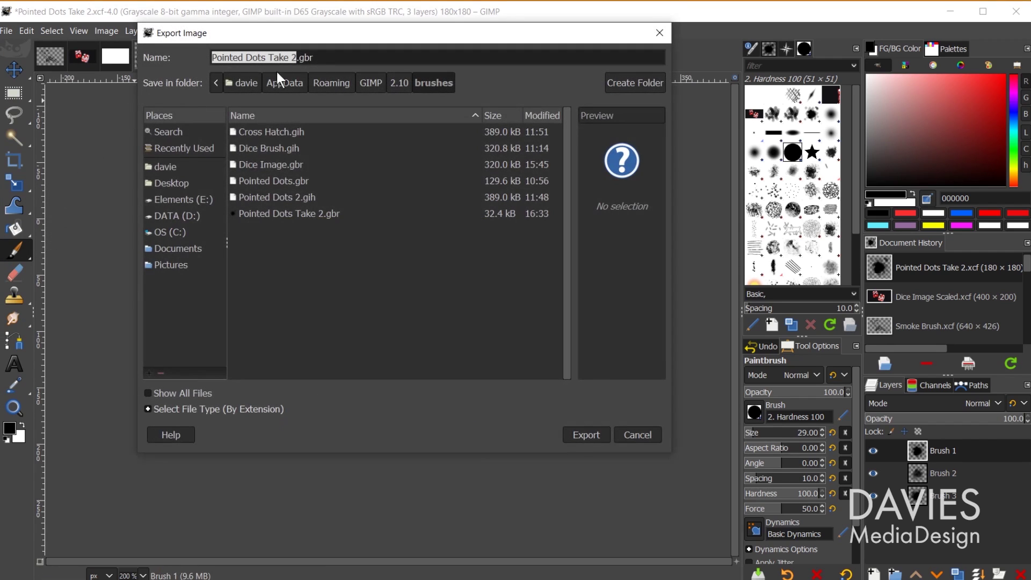
drag(304, 59, 324, 60)
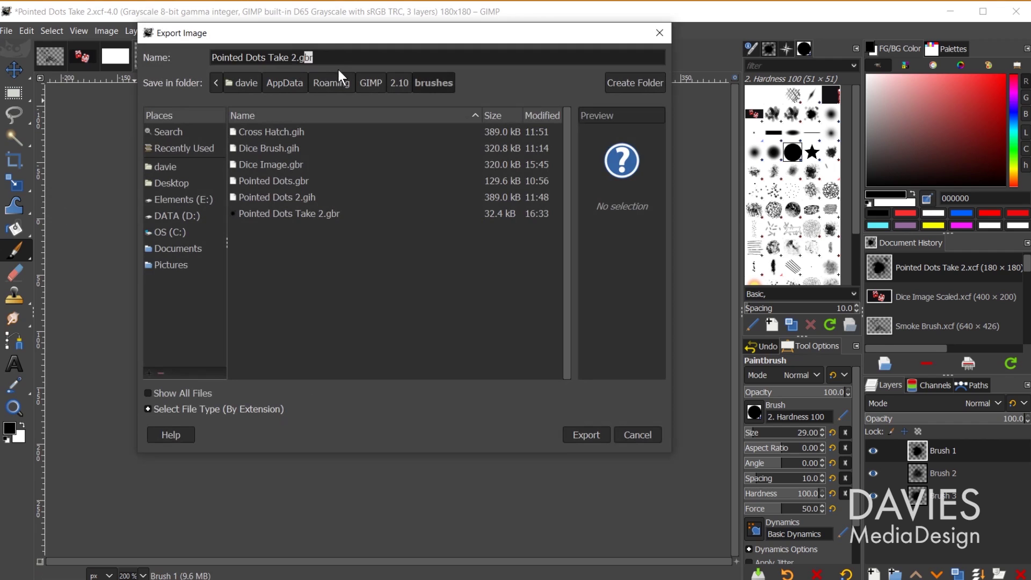
text(ih)
click(582, 436)
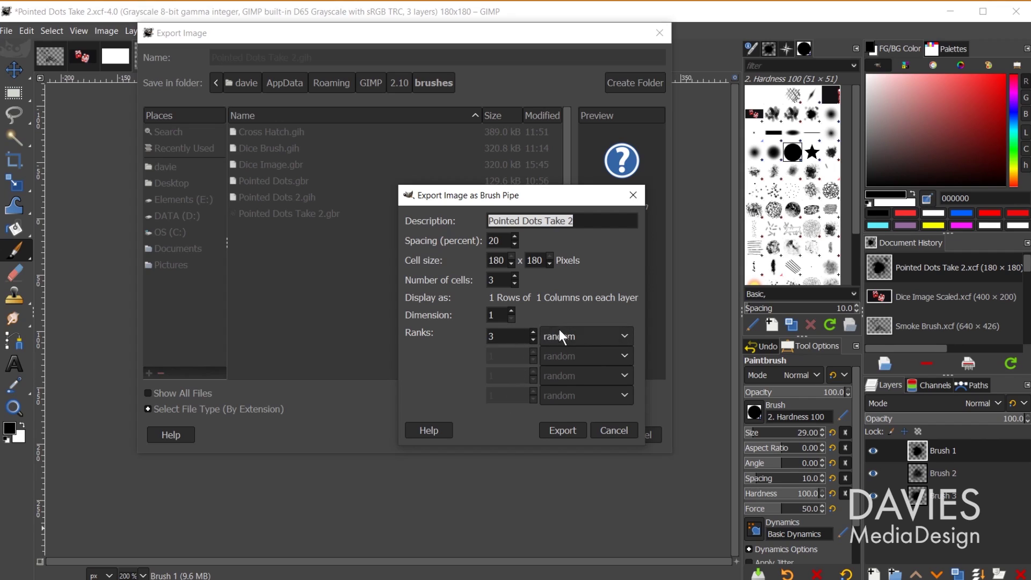
Set the brush pipe's rank selection mode to incremental and complete the export.
click(582, 335)
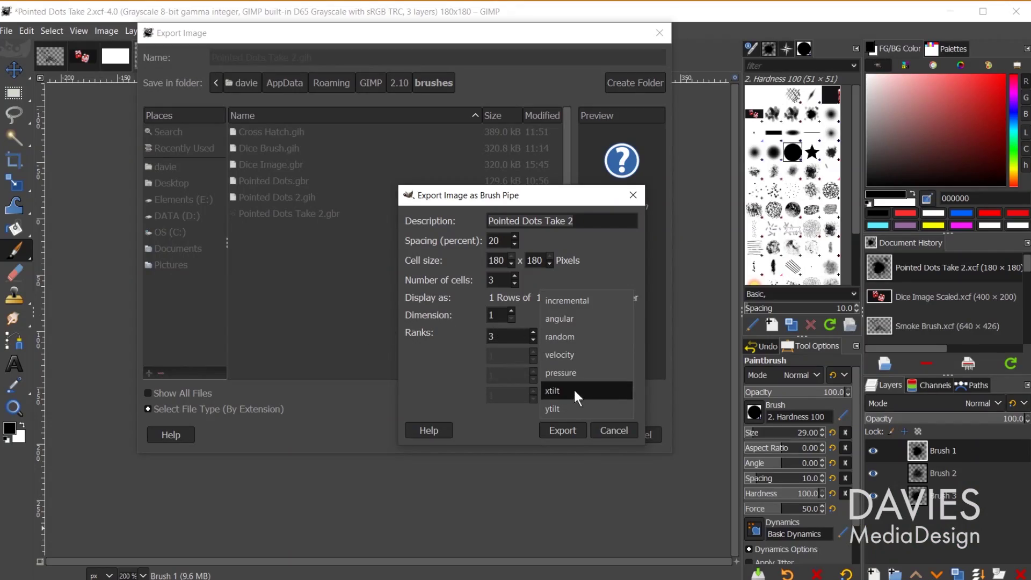
click(588, 299)
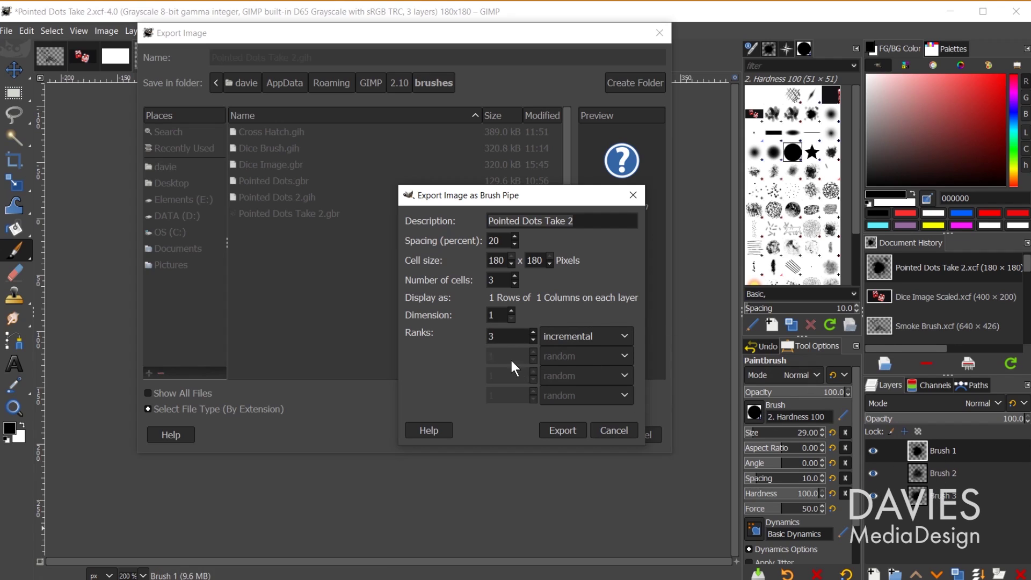
click(562, 430)
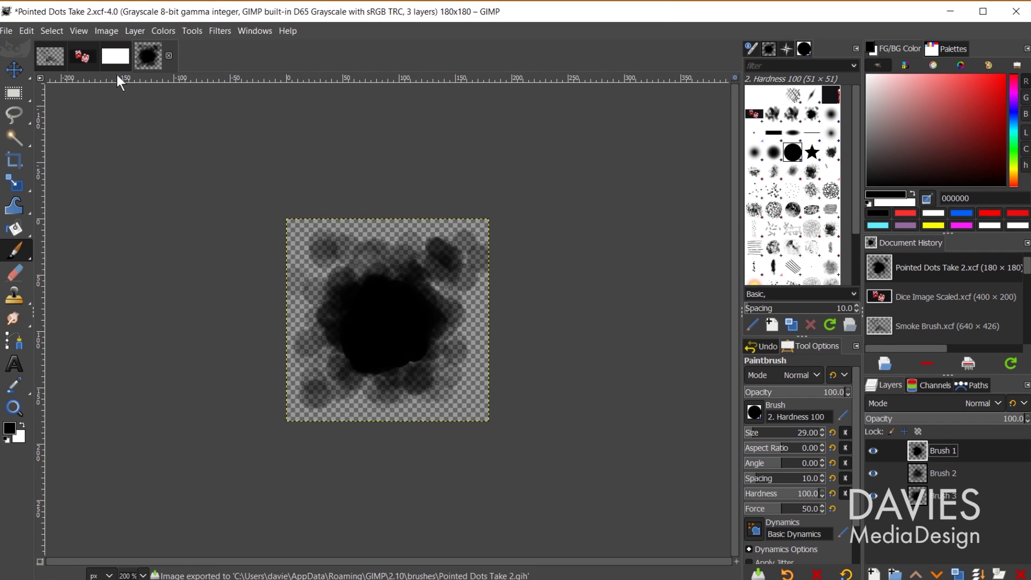
Switch to the blank white 1920x1080 image and refresh the brush list.
click(115, 56)
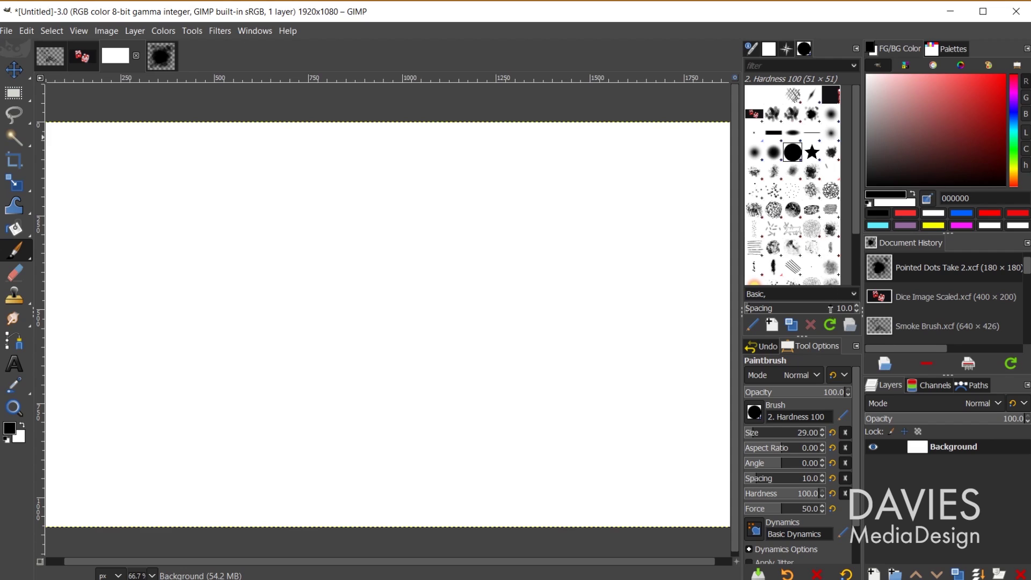
click(830, 325)
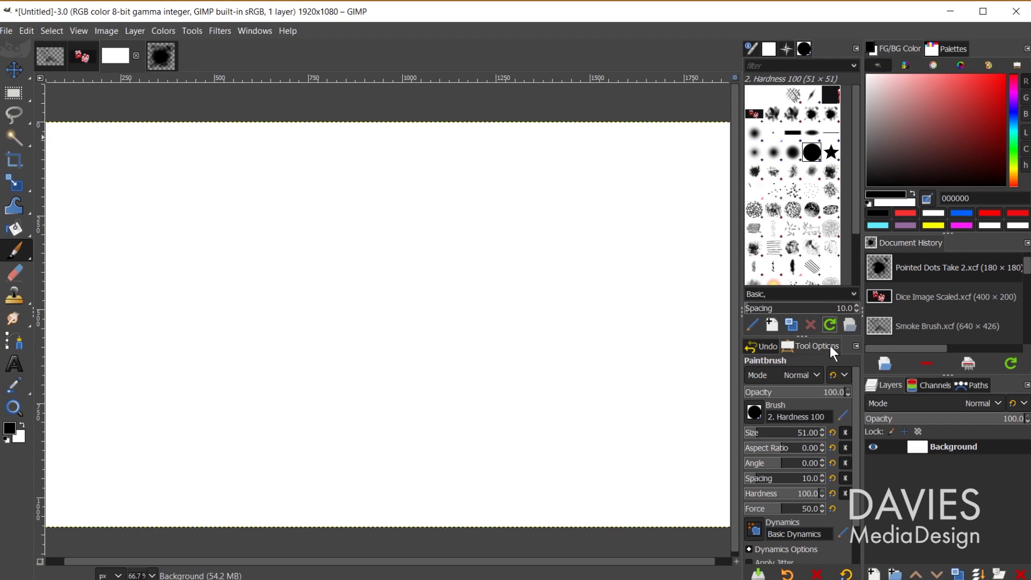
Paint test strokes on the blank canvas with the animated Pointed Dots Take 2 #1 brush and the static Pointed Dots Take 2 brush, then clear the canvas.
click(831, 114)
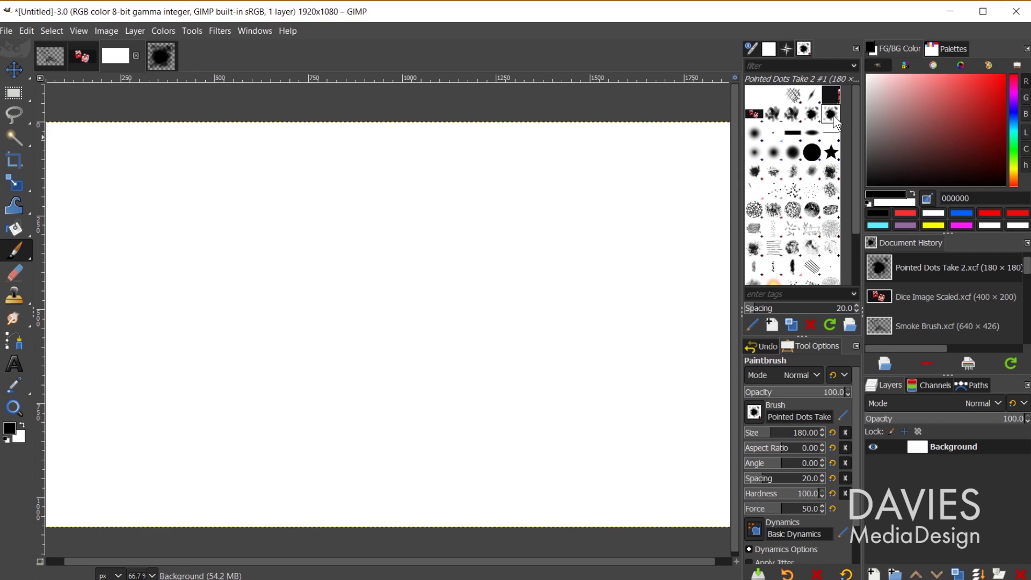
drag(835, 114, 831, 116)
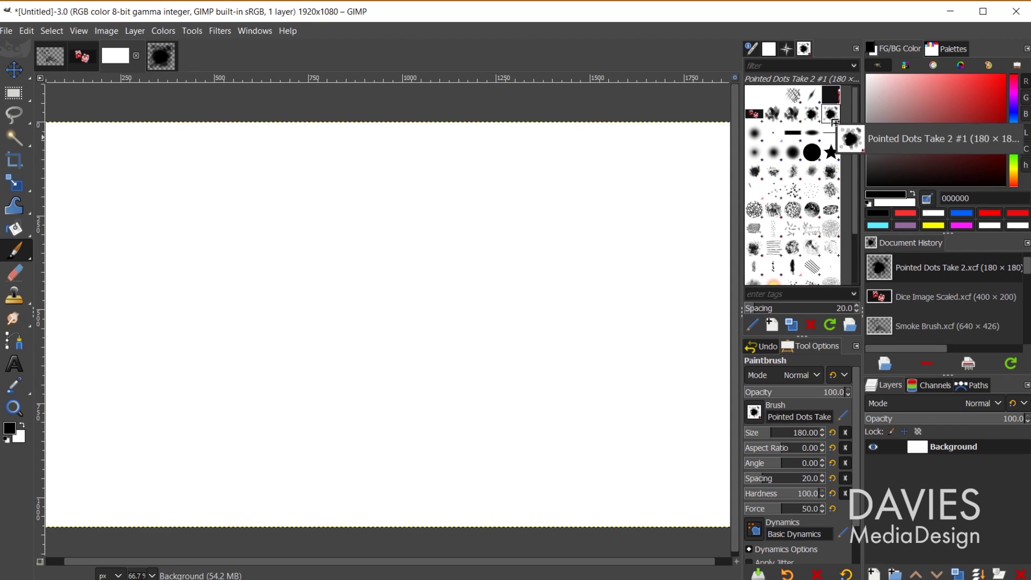
mouse_move(121, 241)
mouse_down()
mouse_move(245, 201)
mouse_move(427, 232)
mouse_move(535, 194)
mouse_move(630, 310)
mouse_move(293, 339)
mouse_move(220, 408)
mouse_move(483, 357)
mouse_move(656, 384)
mouse_move(325, 271)
mouse_move(252, 322)
mouse_move(215, 435)
mouse_move(435, 403)
mouse_move(617, 424)
mouse_move(607, 226)
mouse_move(386, 193)
mouse_move(222, 220)
mouse_move(529, 284)
mouse_move(512, 328)
mouse_up()
click(812, 114)
mouse_move(666, 137)
mouse_down()
mouse_move(665, 189)
mouse_move(696, 256)
mouse_move(663, 326)
mouse_move(542, 249)
mouse_move(320, 255)
mouse_move(199, 325)
mouse_move(170, 458)
mouse_move(366, 442)
mouse_up()
key(Delete)
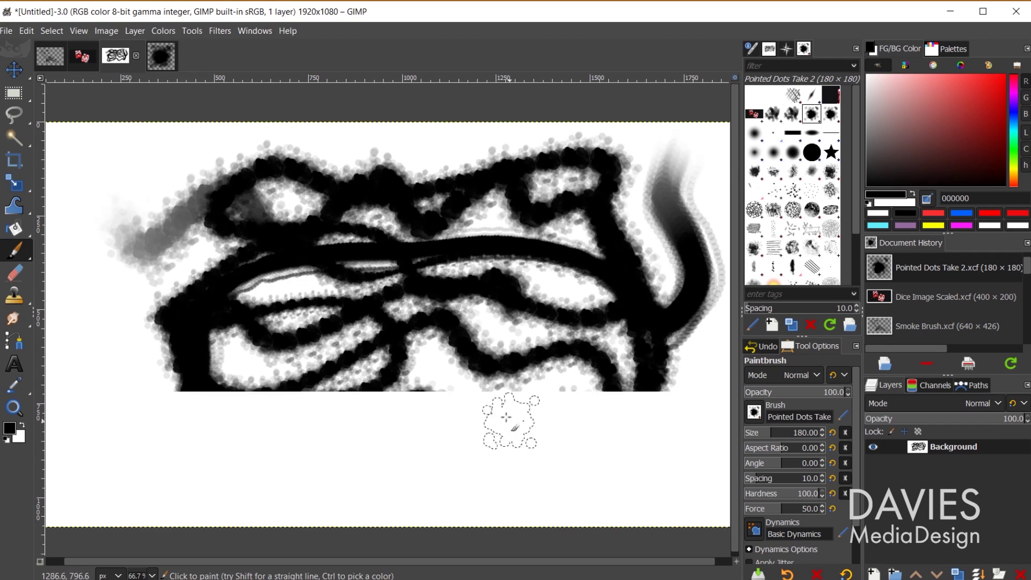
Paint a horizontal black stroke with the static Pointed Dots Take 2 brush and another below it with the animated Pointed Dots Take 2 #1 brush.
mouse_move(116, 215)
mouse_down()
mouse_move(104, 207)
mouse_move(253, 184)
mouse_move(575, 184)
mouse_move(579, 193)
mouse_up()
click(831, 114)
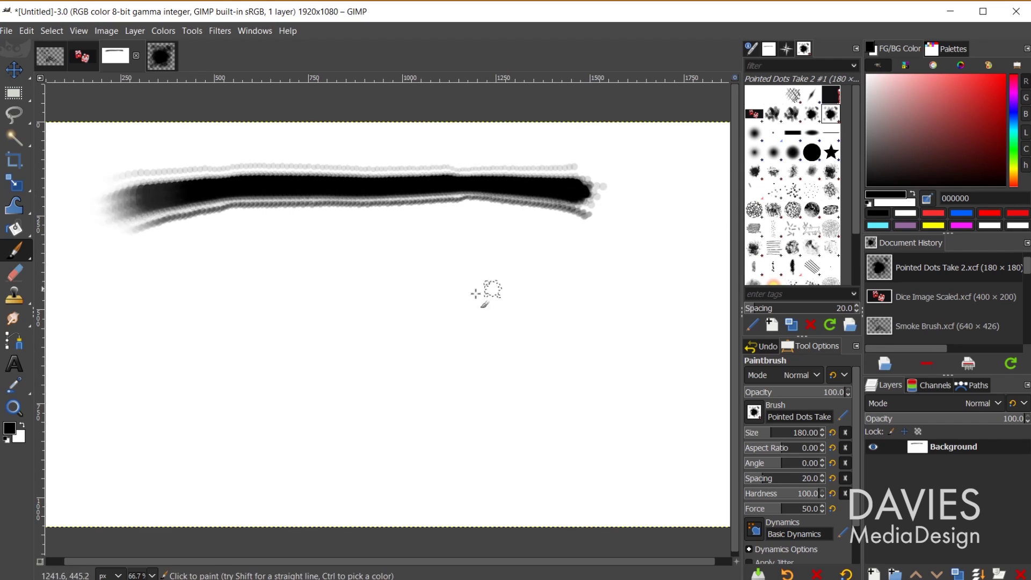
mouse_move(132, 317)
mouse_down()
mouse_move(323, 292)
mouse_move(591, 288)
mouse_up()
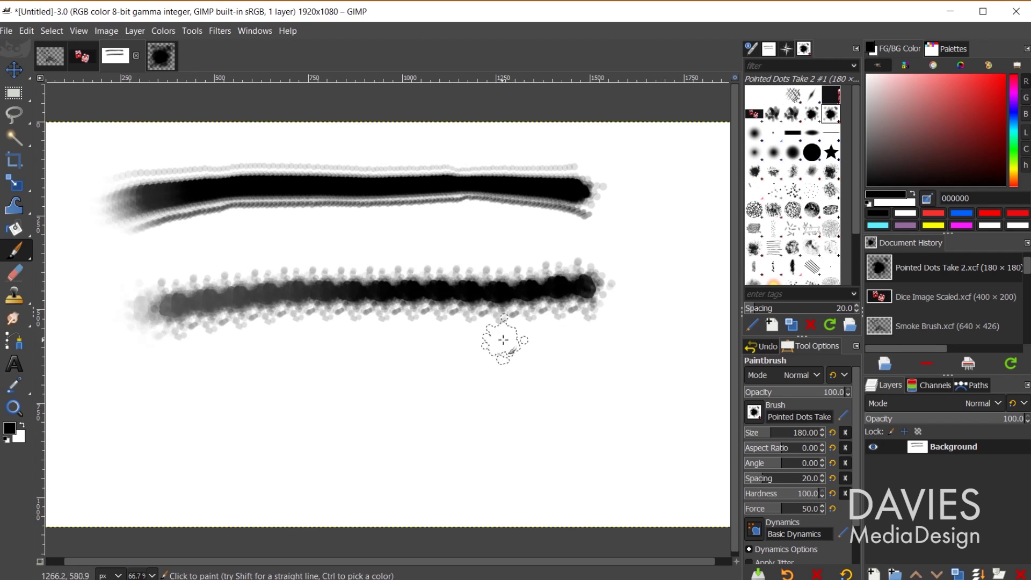
Set the foreground color to red ff4343, paint a horizontal stroke below the black ones, and clear the canvas.
click(11, 429)
click(129, 250)
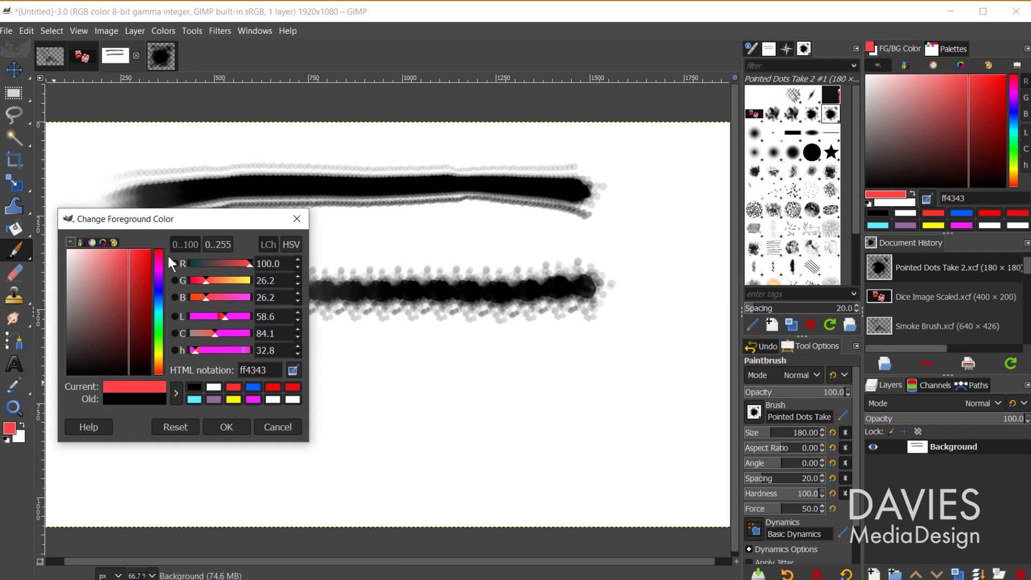
click(240, 427)
drag(172, 363, 599, 350)
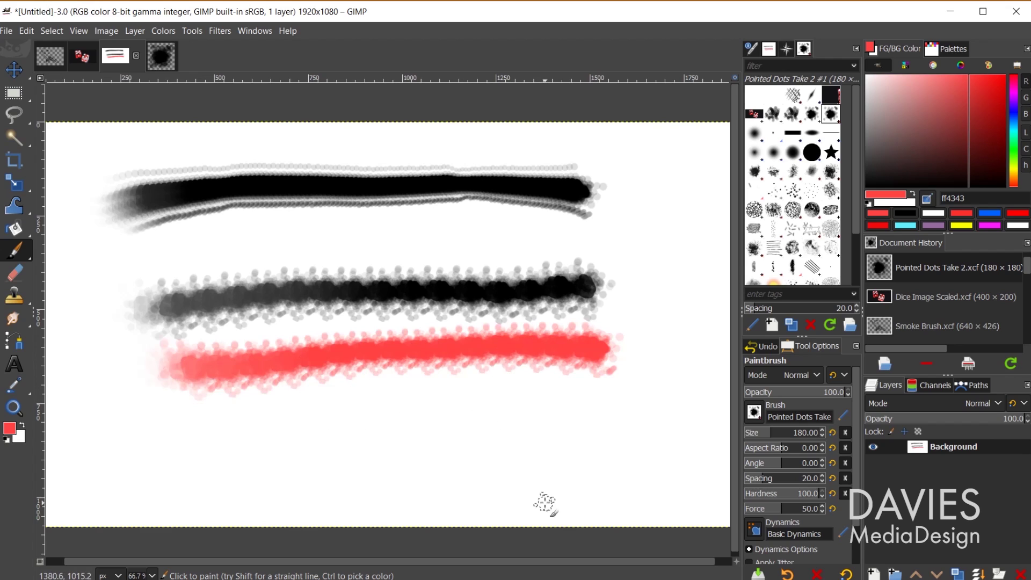
key(Delete)
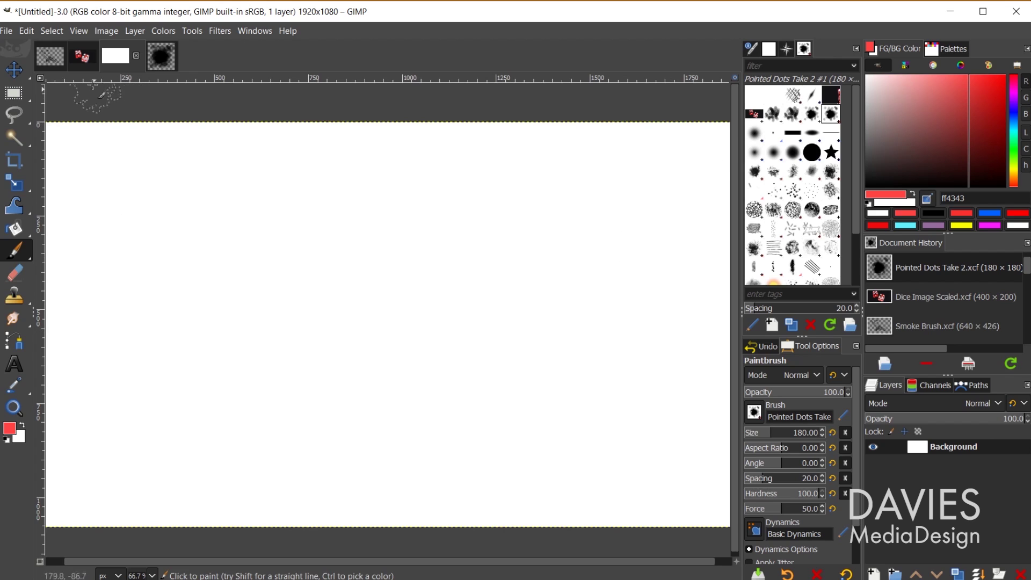
Switch to the Dice Image Scaled image and start exporting it as Dice Image Animated.gih in the brushes folder.
click(80, 55)
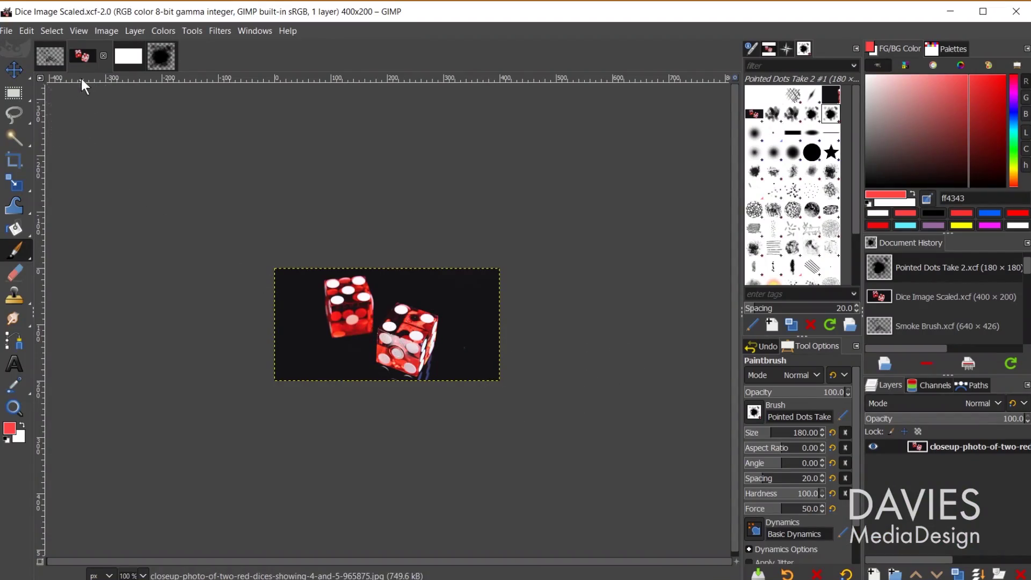
click(7, 30)
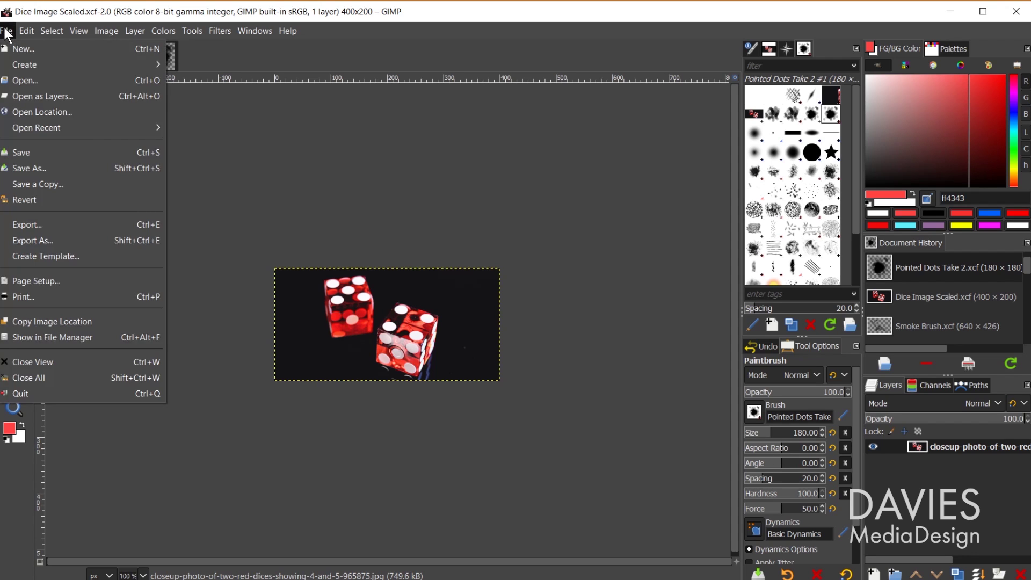
click(58, 238)
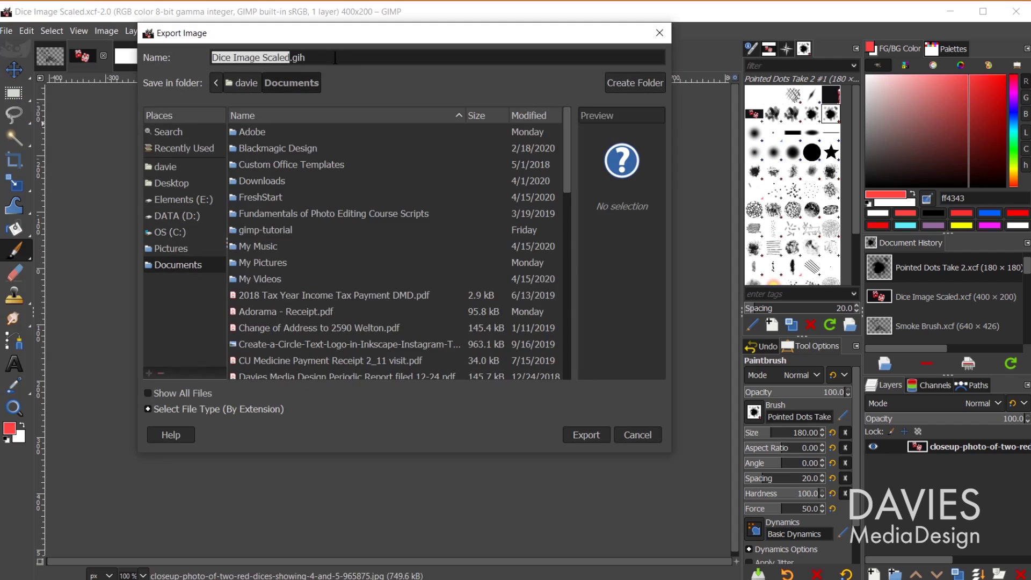
click(208, 143)
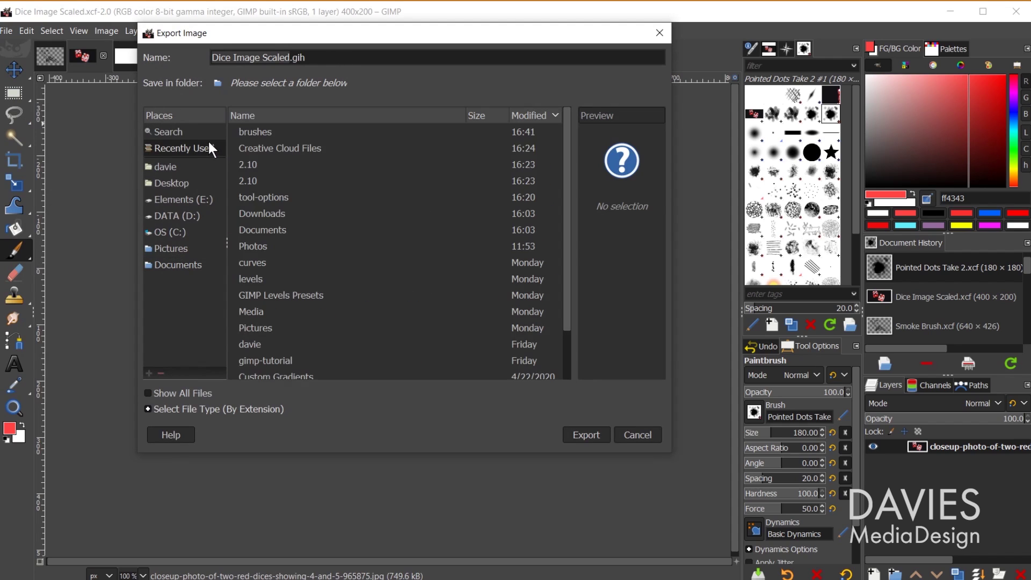
double_click(267, 132)
click(283, 57)
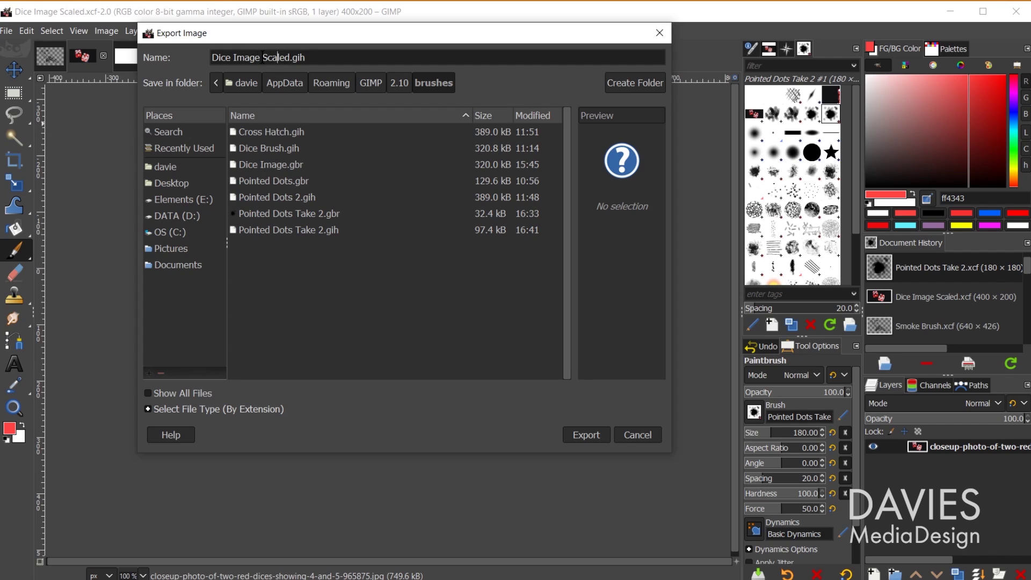
drag(263, 55, 289, 55)
text(Animated)
click(586, 434)
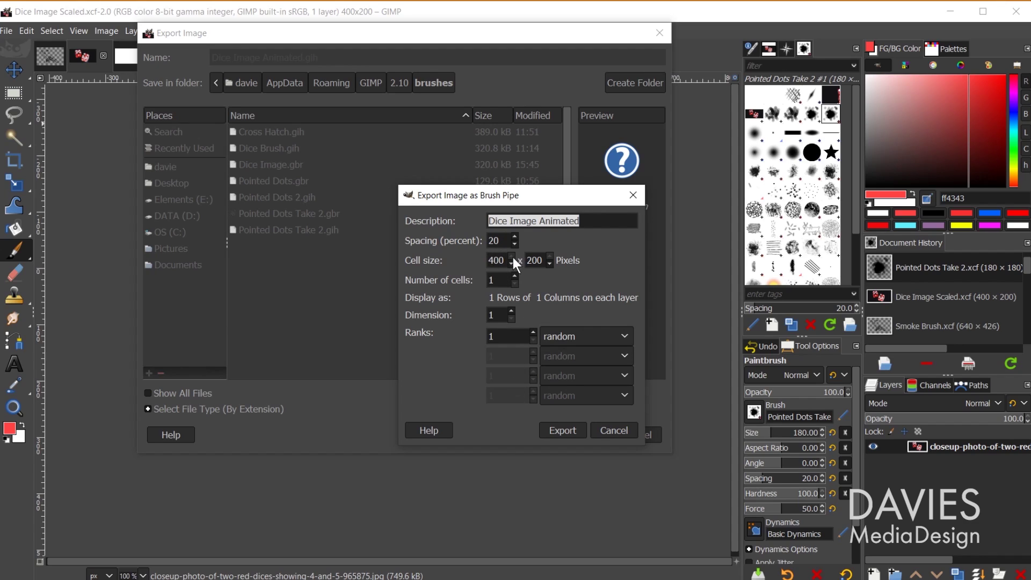
Set the brush pipe's cell size to 100 x 100 pixels and move both export dialogs aside to reveal the image's cell guides.
click(491, 259)
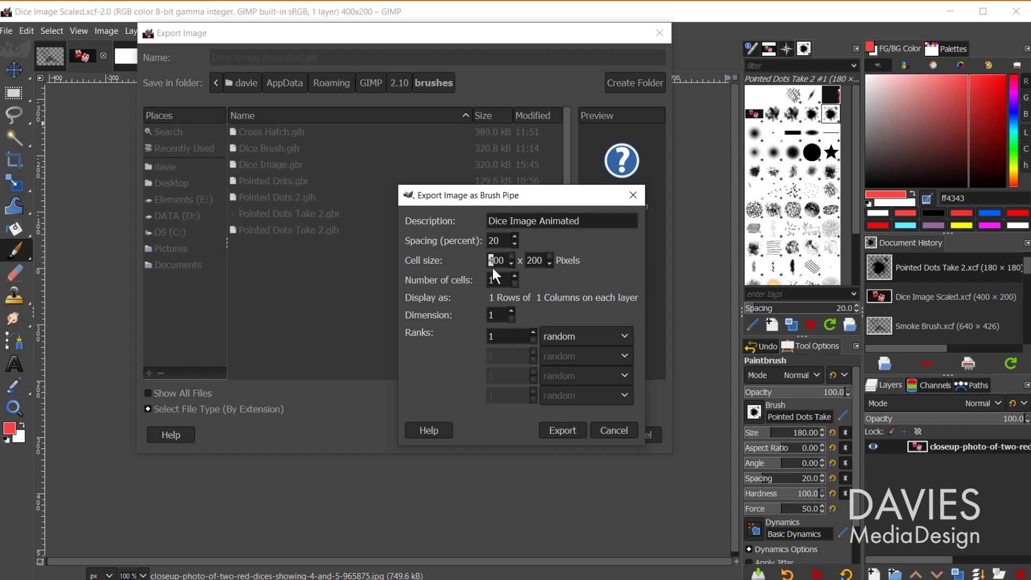
text(1)
click(530, 260)
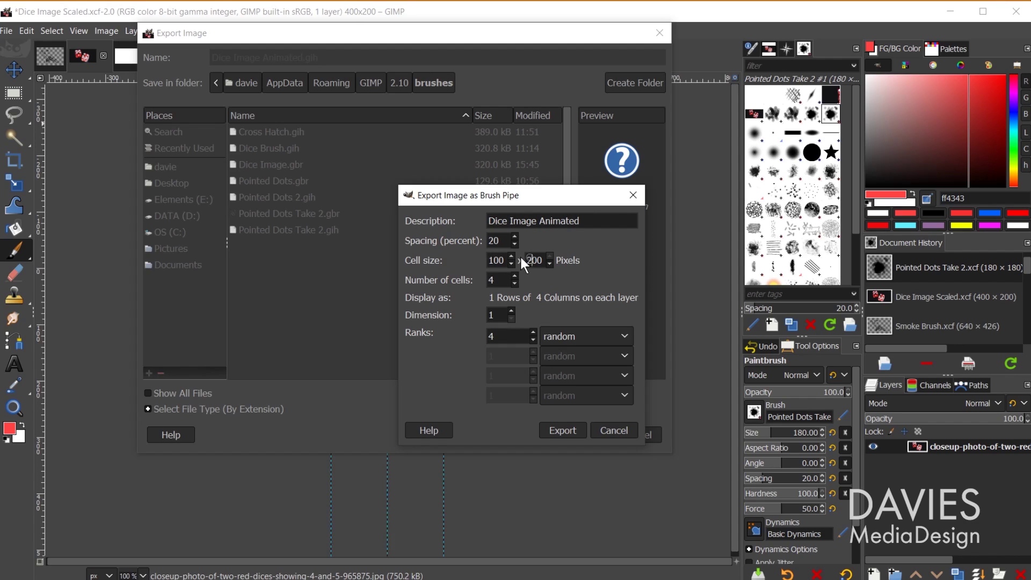
text(1)
drag(504, 193, 817, 179)
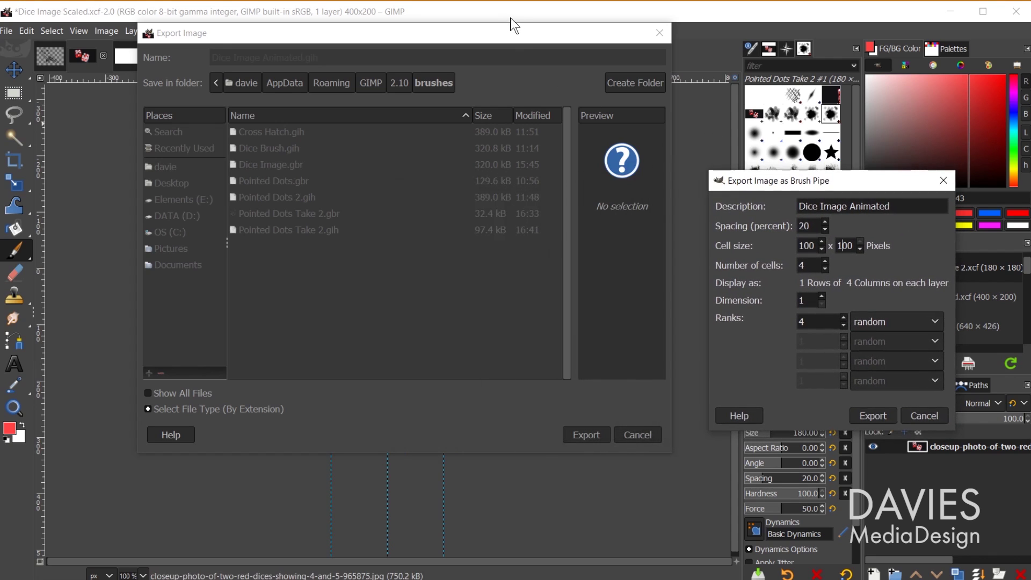
click(531, 37)
drag(585, 36, 947, 77)
click(514, 579)
click(588, 529)
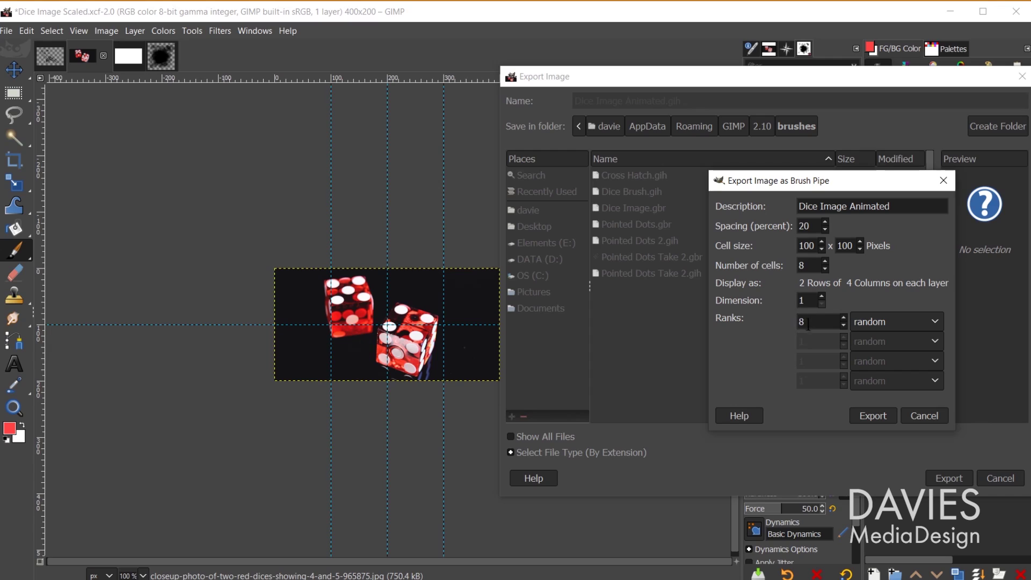
Set the first rank's selection mode to incremental and complete the dice brush pipe export.
click(887, 320)
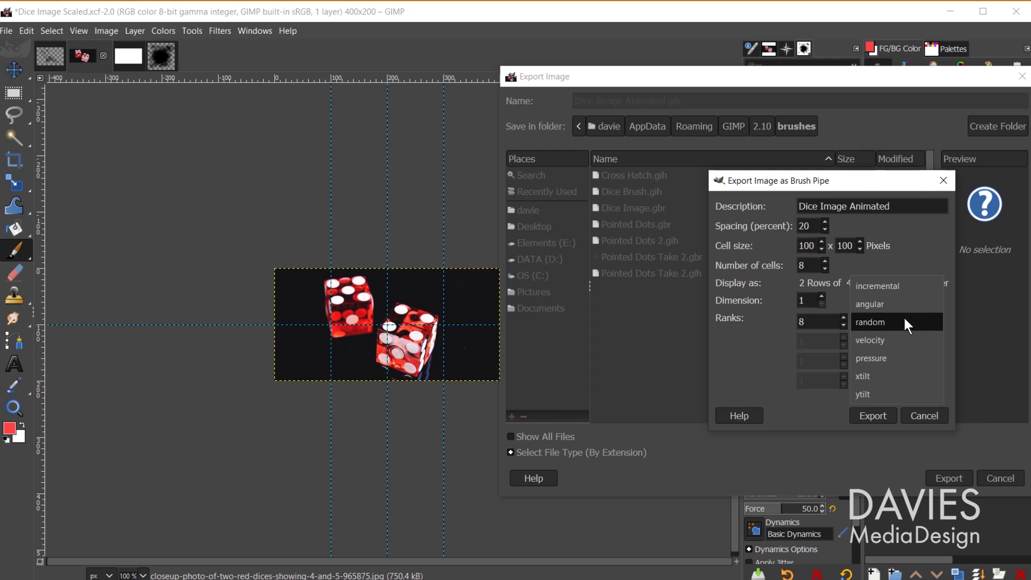
click(902, 290)
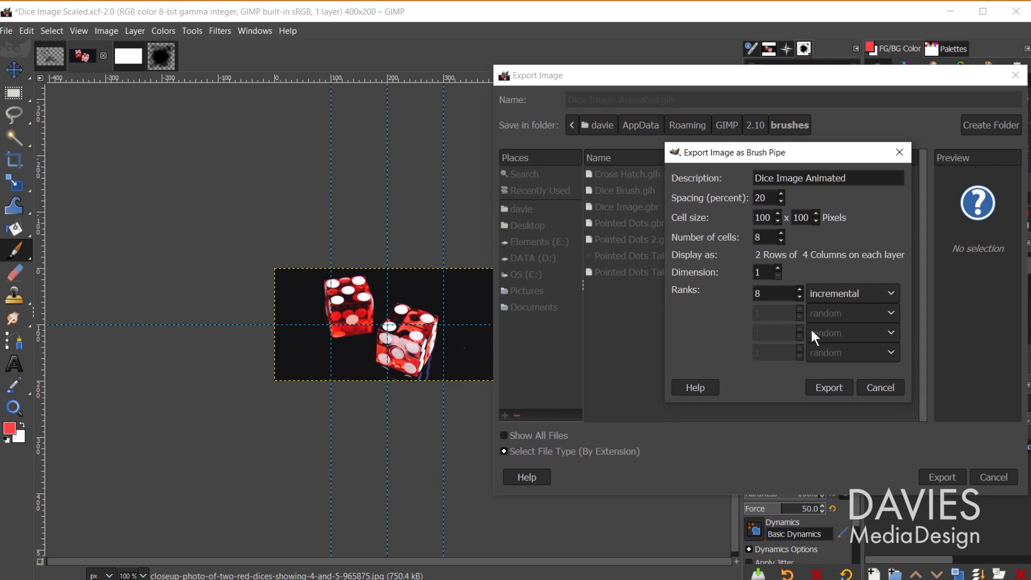
click(871, 295)
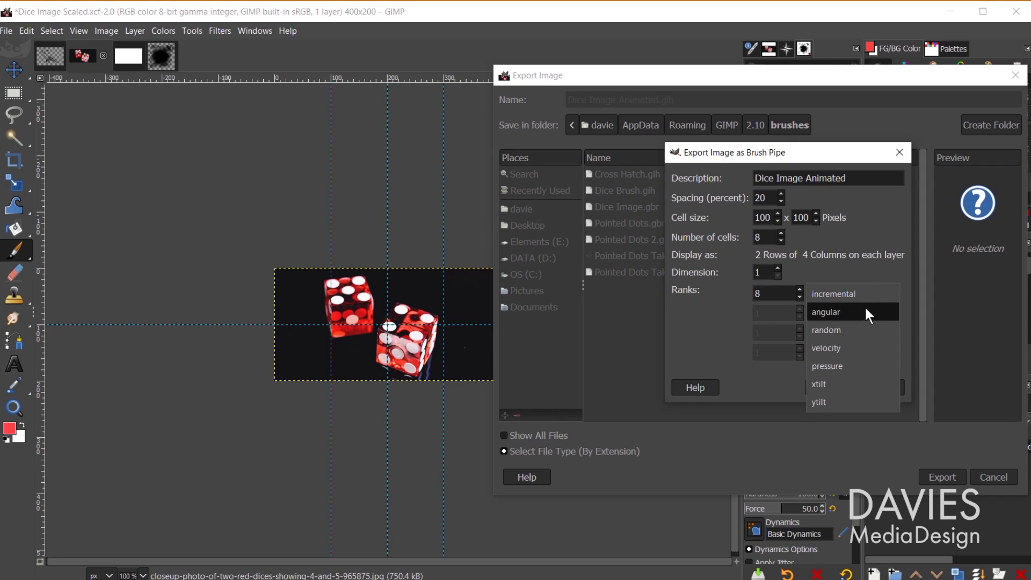
click(870, 293)
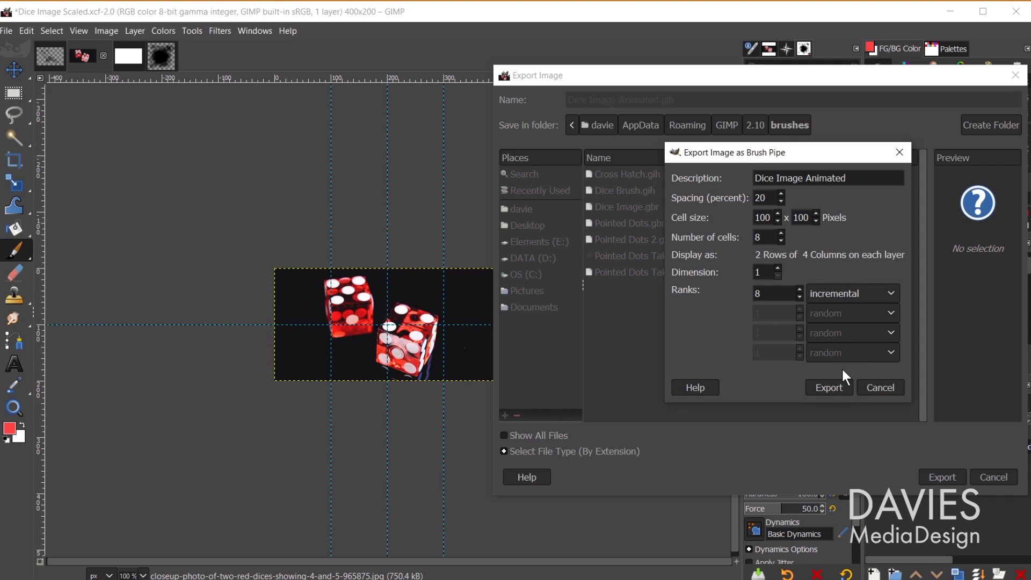
click(841, 389)
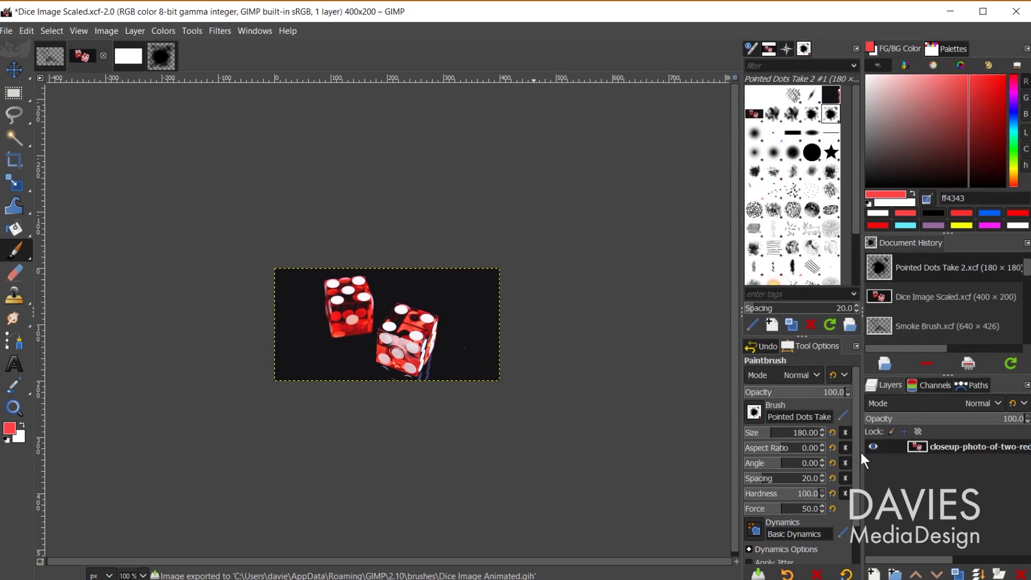
Delete the old Dice Brush from the brush list and from disk.
click(830, 92)
click(811, 326)
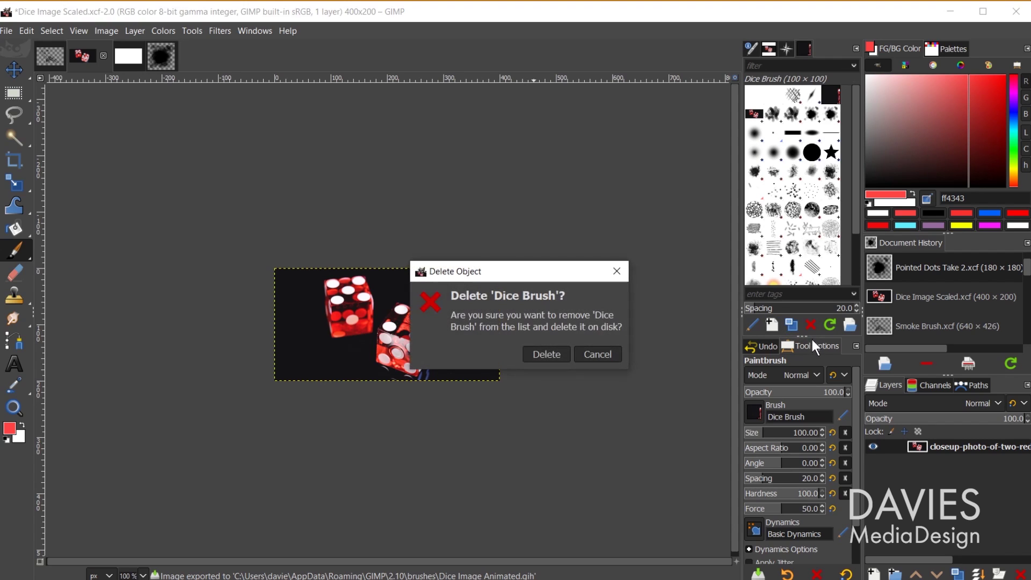
click(546, 354)
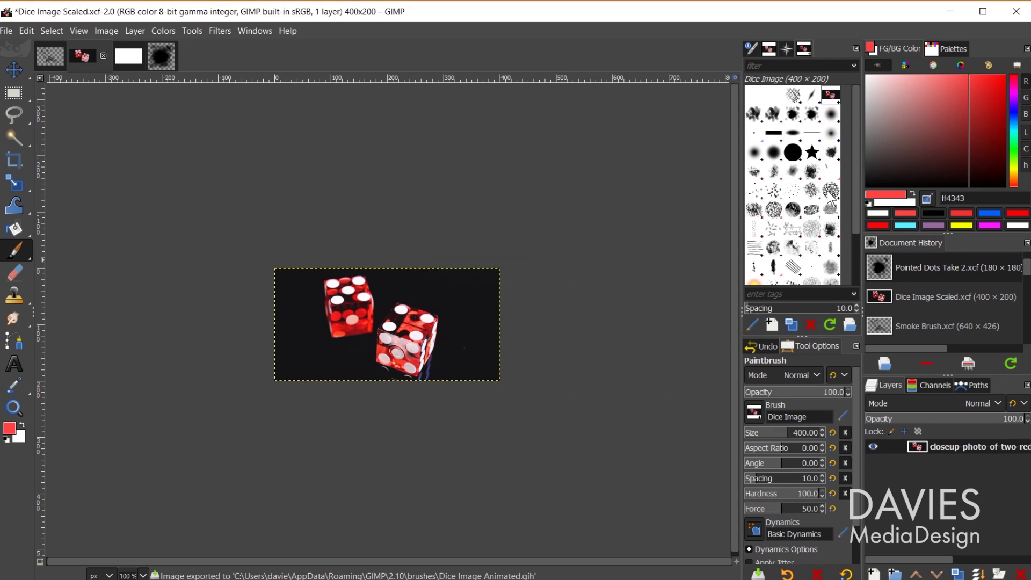
Refresh the brushes, select Dice Image Animated, paint a test stroke on the blank 1920x1080 image, and undo it.
click(128, 56)
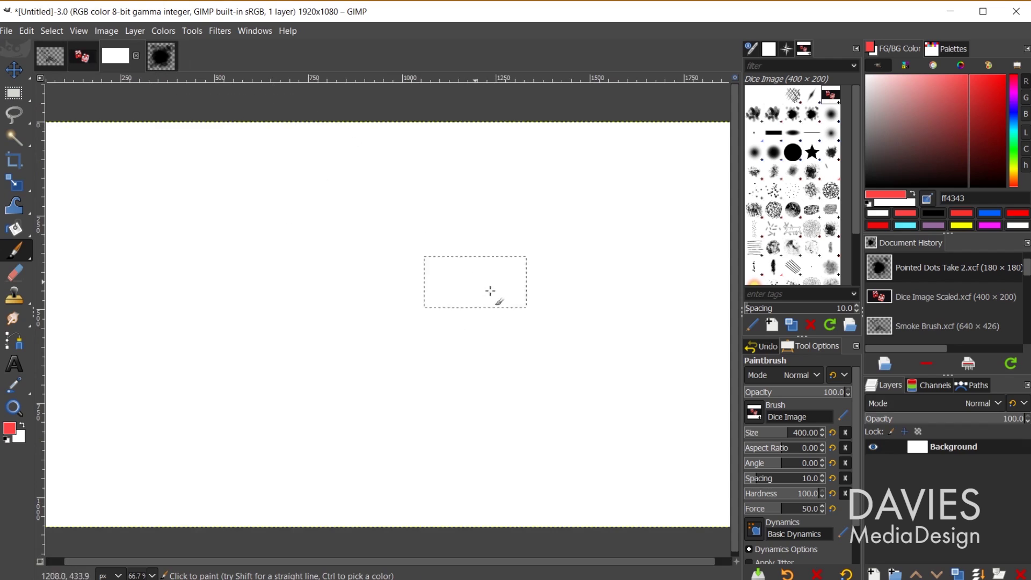
click(830, 327)
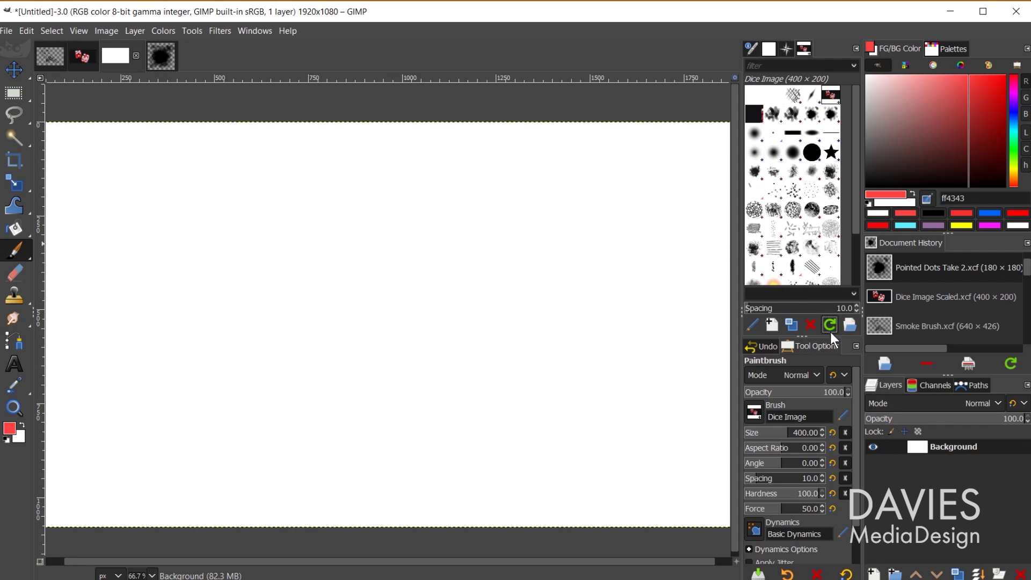
click(753, 114)
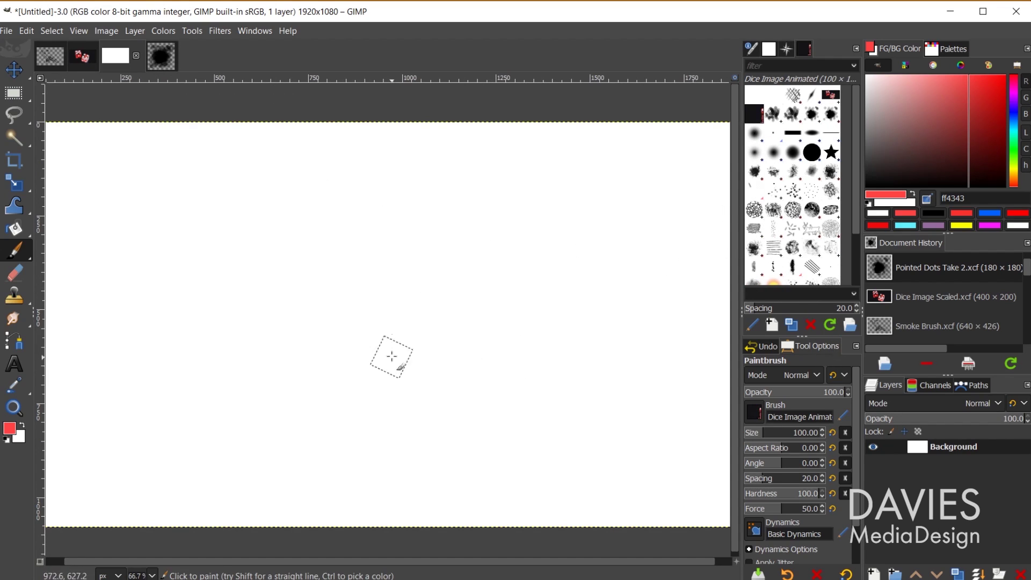
mouse_move(158, 192)
mouse_down()
mouse_move(172, 267)
mouse_move(207, 294)
mouse_move(271, 214)
mouse_move(300, 209)
mouse_move(307, 303)
mouse_move(359, 283)
mouse_move(401, 206)
mouse_move(427, 214)
mouse_move(436, 280)
mouse_move(456, 316)
mouse_move(487, 299)
mouse_move(518, 243)
mouse_move(551, 226)
mouse_move(550, 343)
mouse_move(610, 278)
mouse_move(646, 206)
mouse_move(672, 262)
mouse_move(645, 376)
mouse_move(587, 455)
mouse_move(540, 405)
mouse_move(470, 388)
mouse_move(429, 448)
mouse_move(383, 473)
mouse_move(360, 386)
mouse_move(325, 387)
mouse_move(297, 451)
mouse_move(245, 460)
mouse_move(212, 376)
mouse_move(128, 466)
mouse_move(69, 267)
mouse_move(104, 208)
mouse_move(142, 171)
mouse_up()
key(ctrl+z)
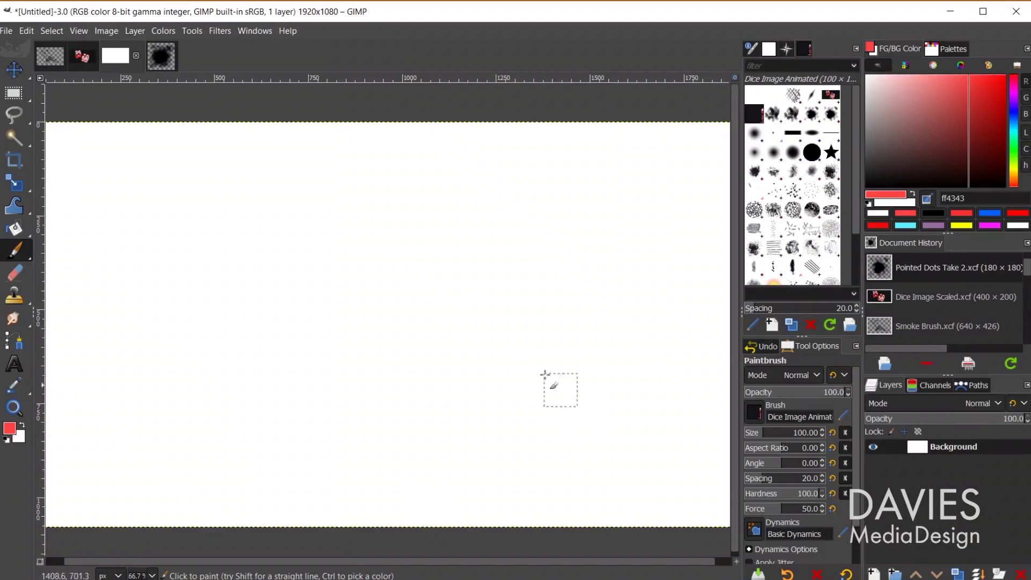
Create a new image 180 pixels wide and 180 pixels high.
click(11, 30)
click(14, 44)
drag(203, 143, 162, 145)
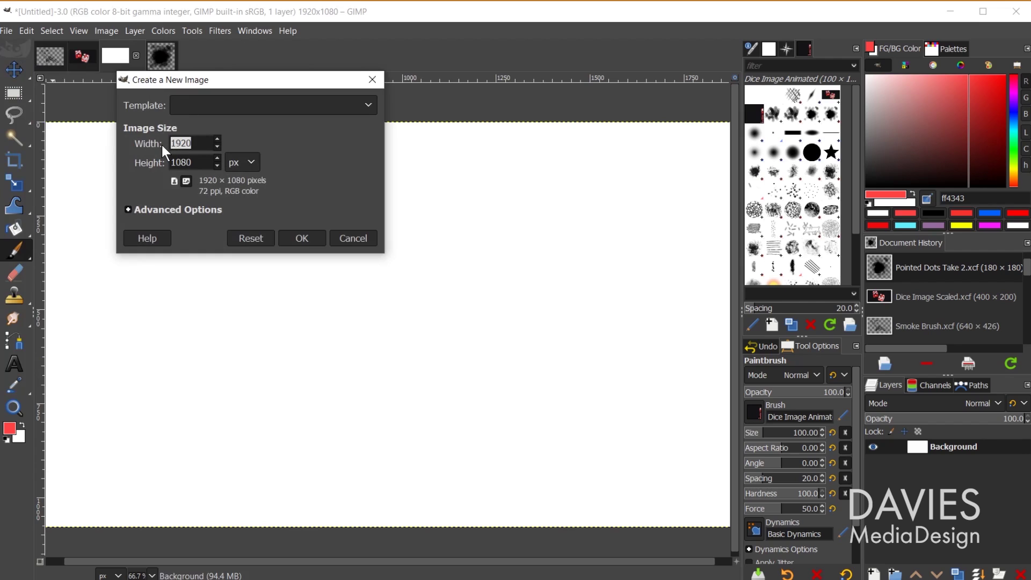
key(Tab)
text(18)
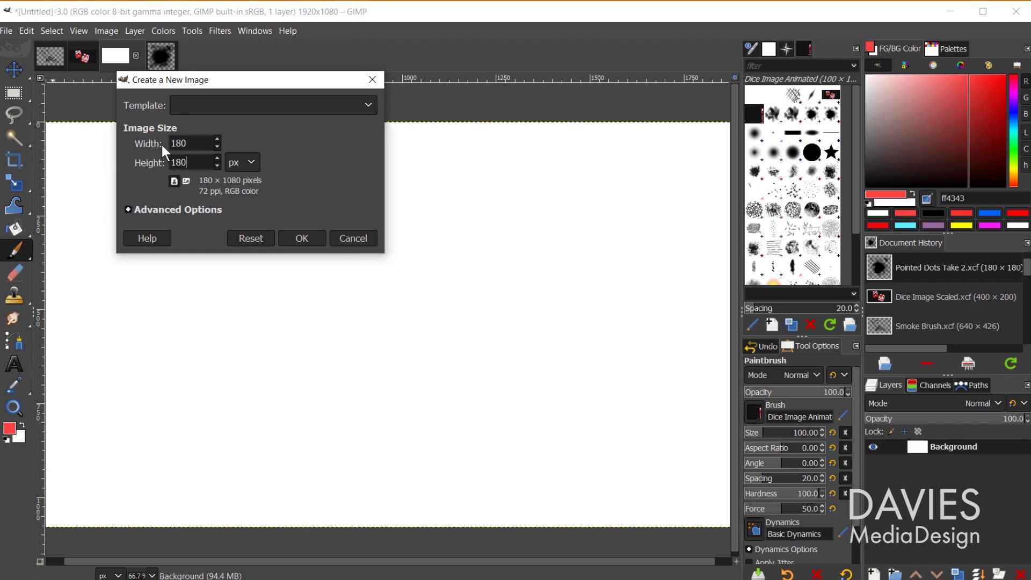
click(303, 238)
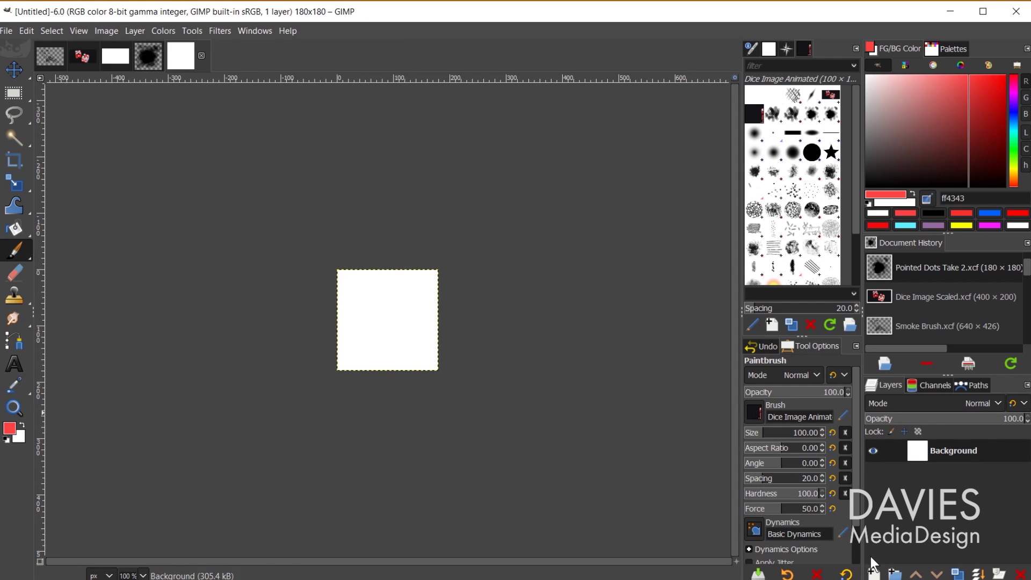
Add a transparent 180 x 180 layer named brush and delete the white Background layer.
click(875, 574)
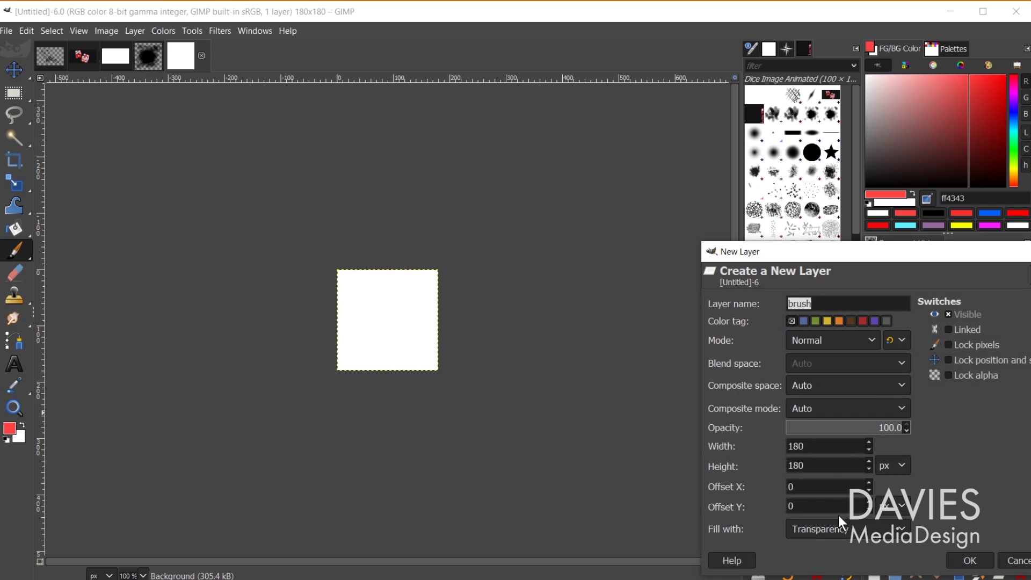
click(970, 560)
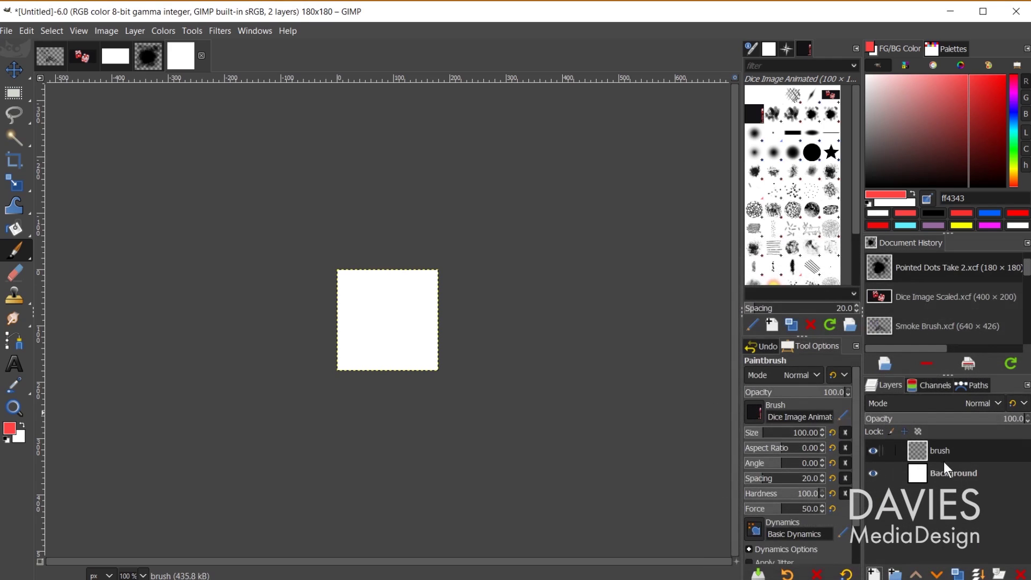
click(947, 470)
click(1021, 574)
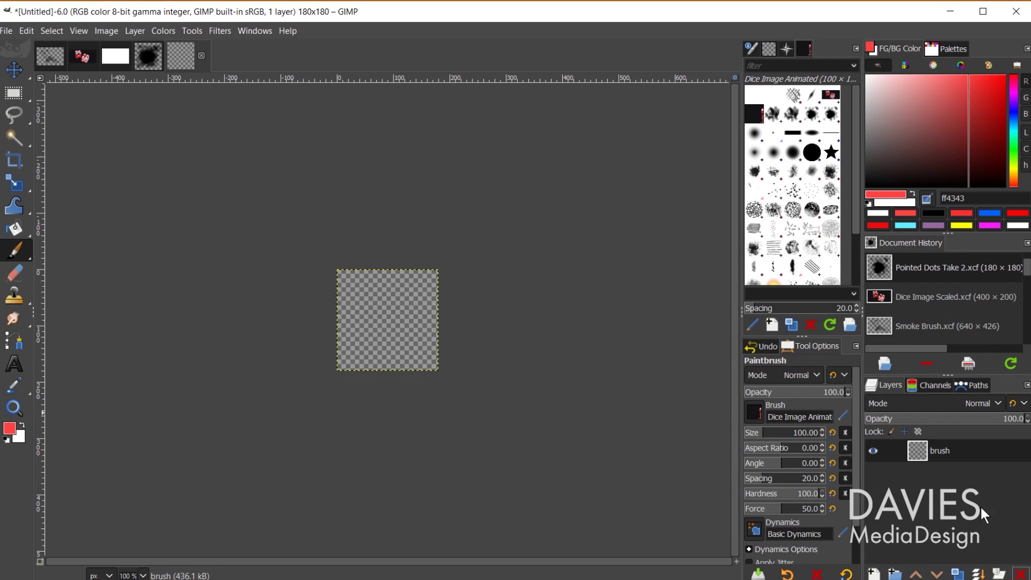
Convert the 180x180 brush image to Grayscale mode.
click(931, 451)
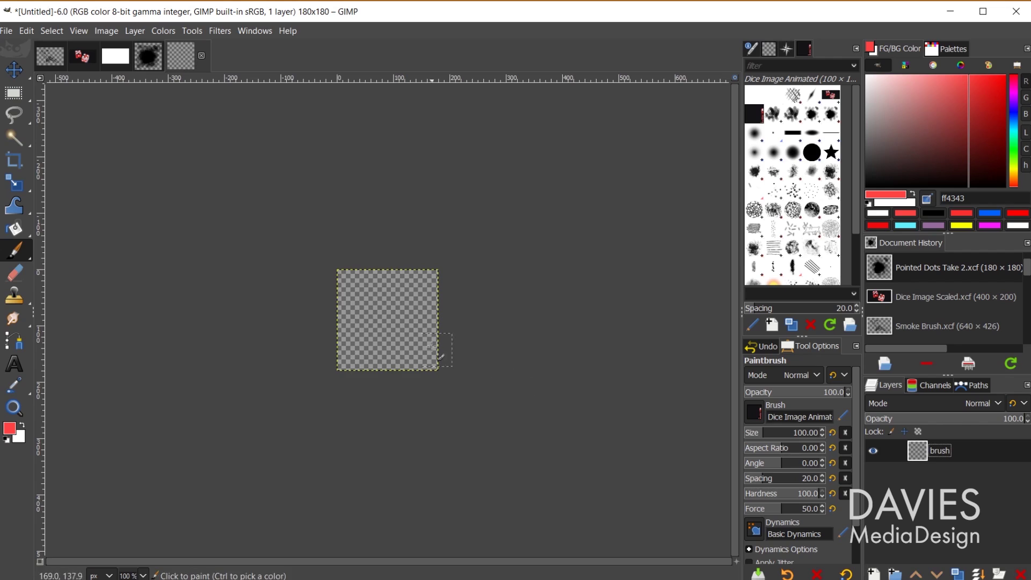
click(107, 31)
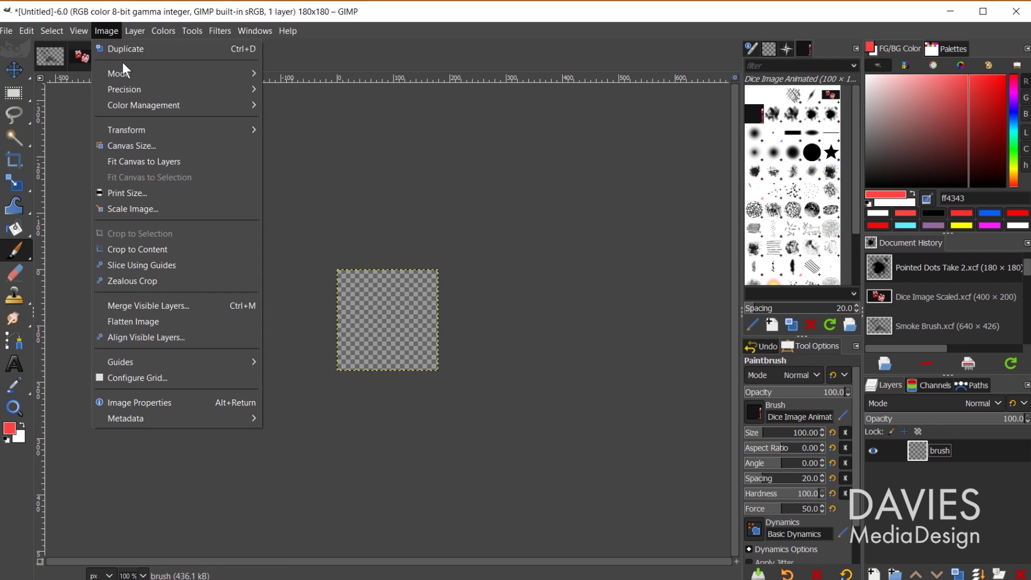
mouse_move(127, 69)
click(287, 89)
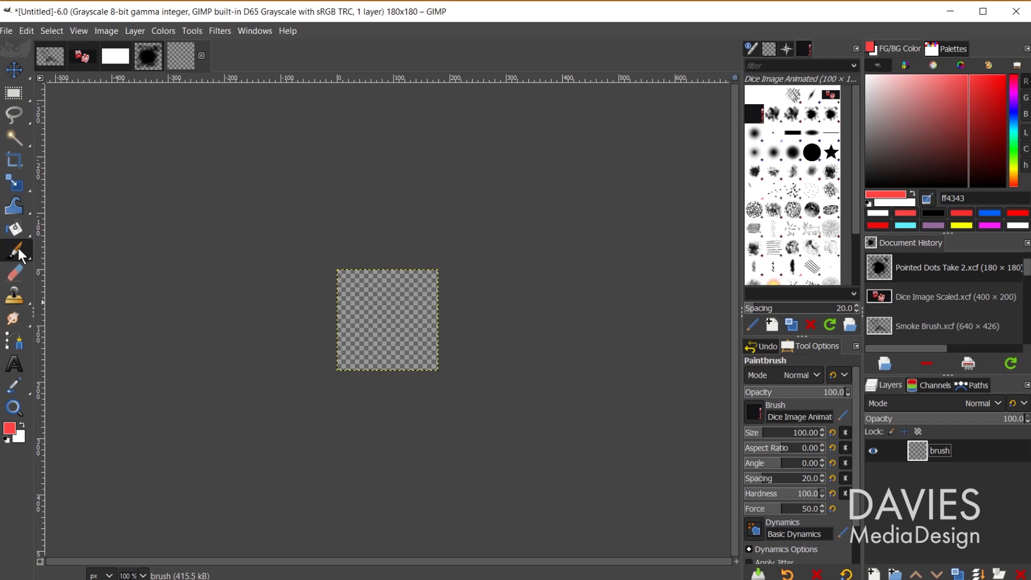
Choose the Pencil tool with the 1. Pixel brush and reset the foreground and background colors to black and white.
mouse_move(19, 248)
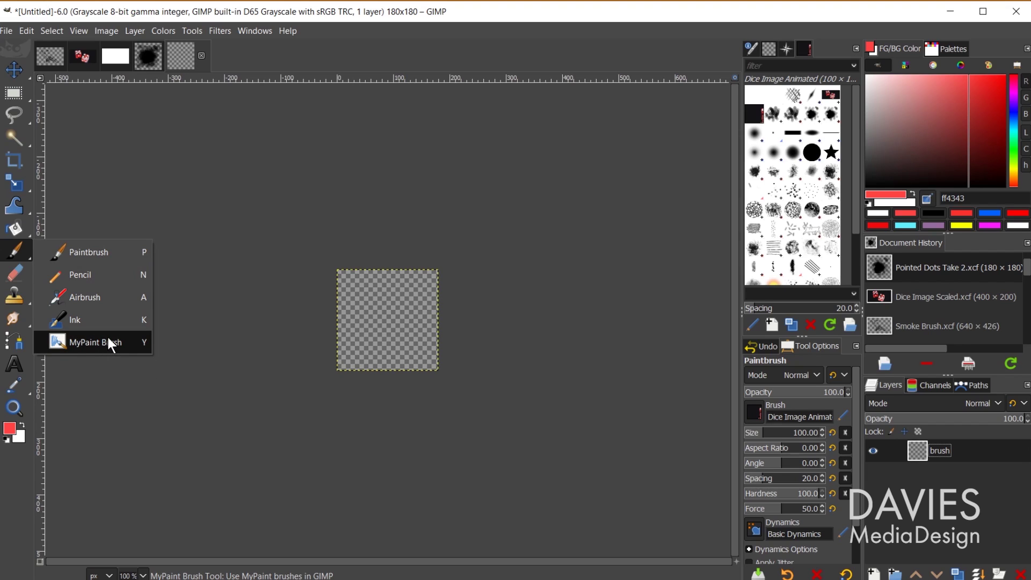
click(107, 275)
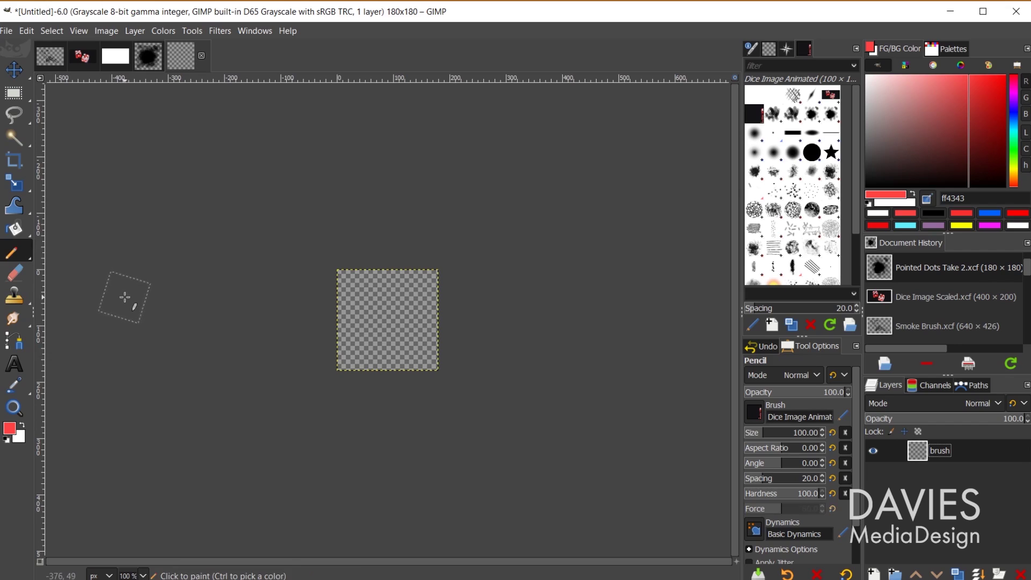
click(773, 133)
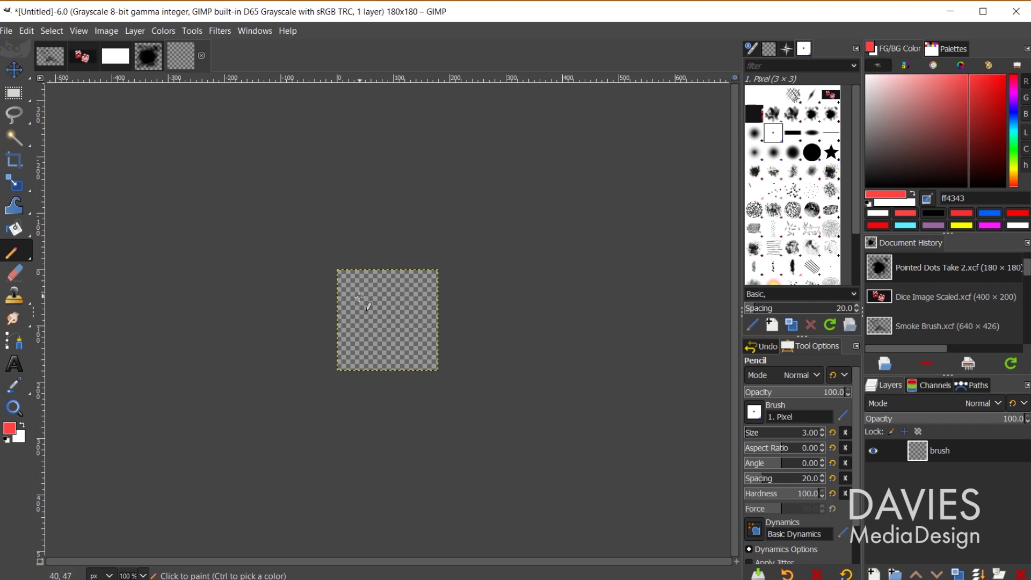
click(346, 309)
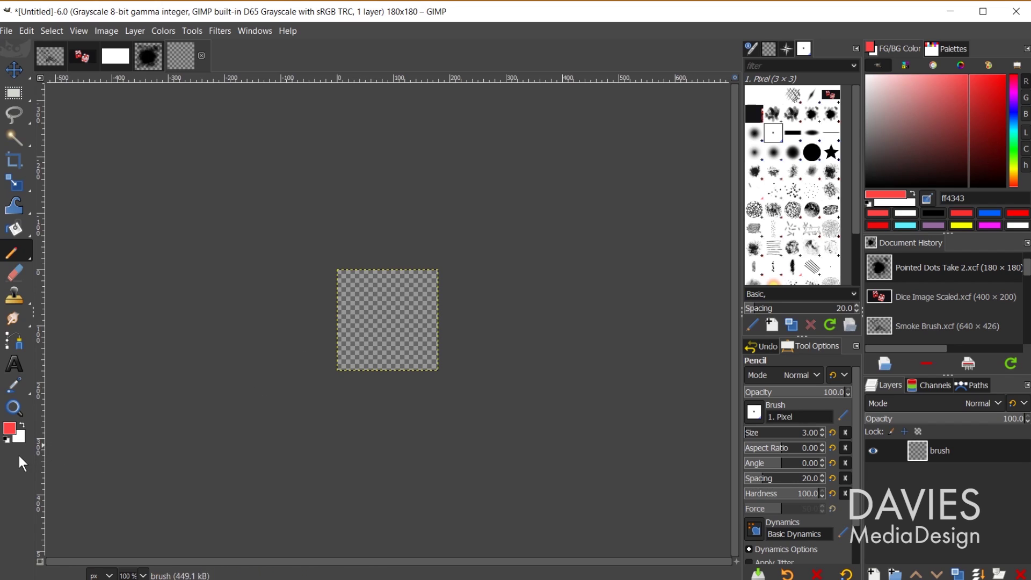
click(7, 440)
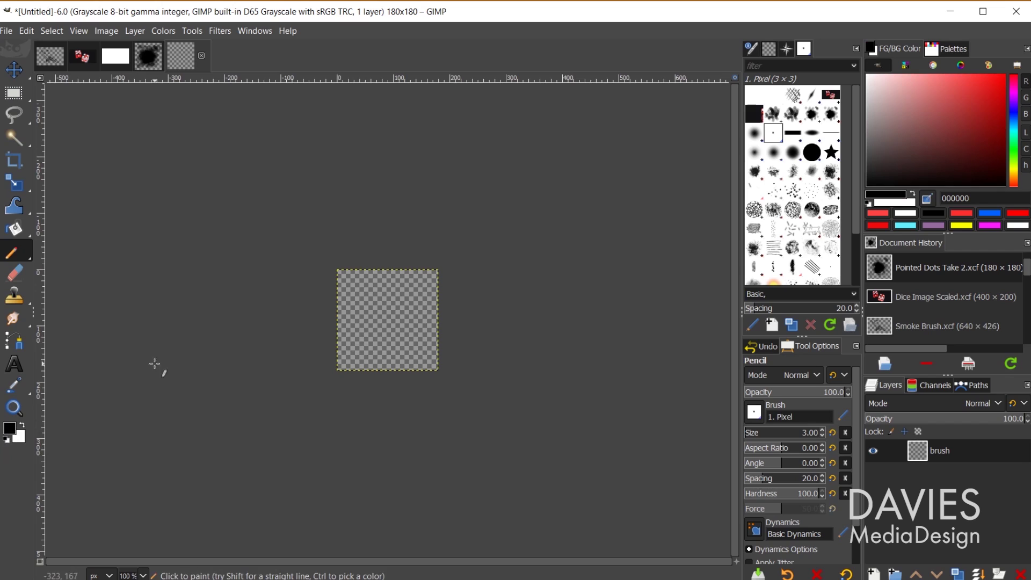
Draw black cross-hatched diagonal pencil strokes at size 3 across the brush layer.
mouse_move(369, 271)
mouse_down()
mouse_move(347, 318)
mouse_move(354, 343)
mouse_up()
drag(382, 308, 366, 351)
mouse_move(390, 282)
mouse_down()
mouse_move(383, 335)
mouse_move(397, 359)
mouse_up()
drag(424, 281, 408, 357)
drag(433, 300, 422, 359)
mouse_move(344, 311)
mouse_down()
mouse_move(396, 368)
mouse_move(419, 359)
mouse_up()
drag(360, 290, 429, 356)
mouse_move(368, 286)
mouse_down()
mouse_move(435, 351)
mouse_move(435, 334)
mouse_move(413, 351)
mouse_up()
drag(353, 317, 401, 368)
drag(356, 291, 424, 342)
mouse_move(368, 289)
mouse_down()
mouse_move(430, 326)
mouse_move(417, 290)
mouse_move(434, 307)
mouse_up()
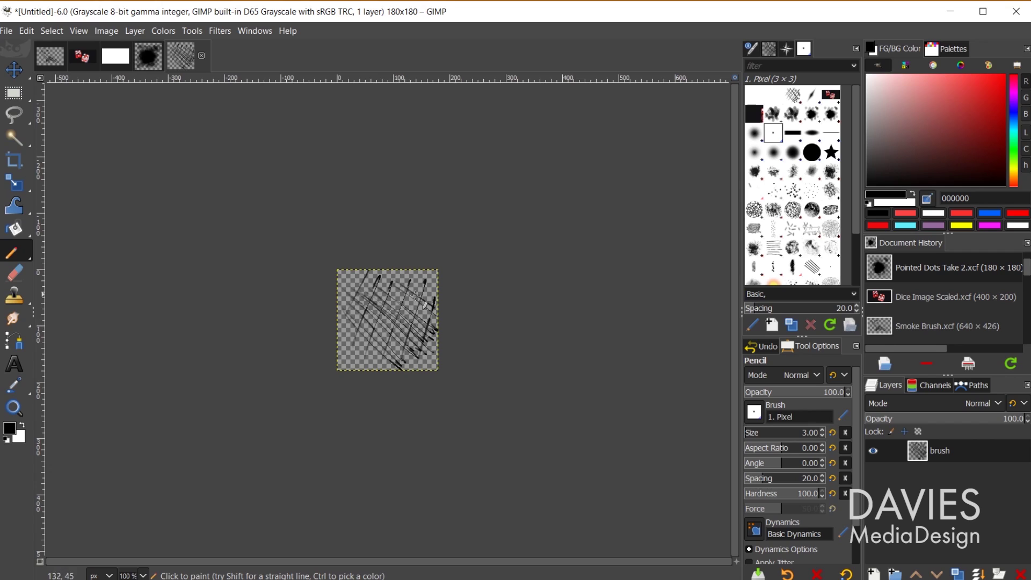
Add two blank layers and order the stack as brush, brush #1 and brush #2 from top to bottom.
shift+click(874, 574)
shift+click(875, 574)
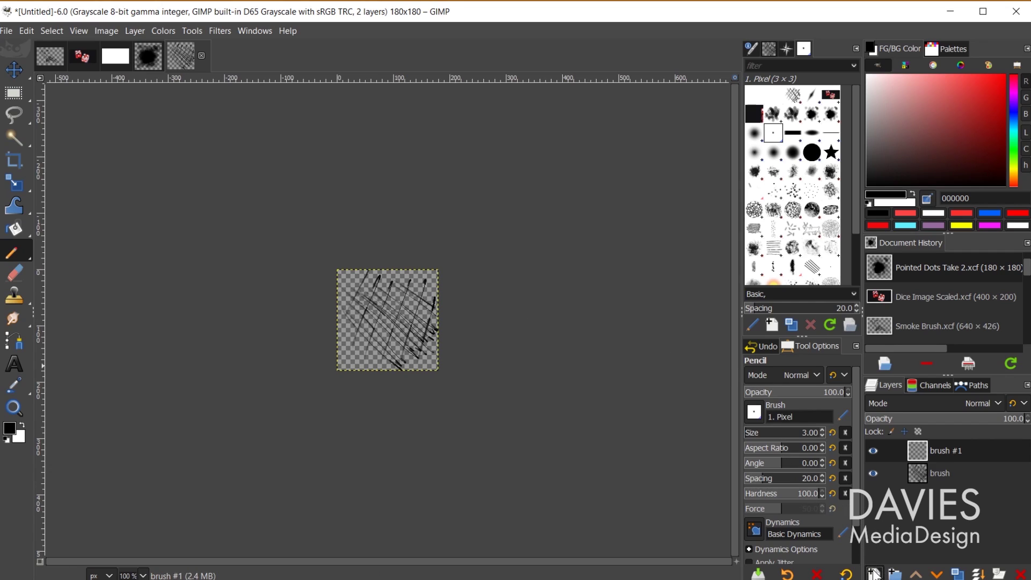
drag(919, 474, 923, 502)
drag(921, 452, 925, 507)
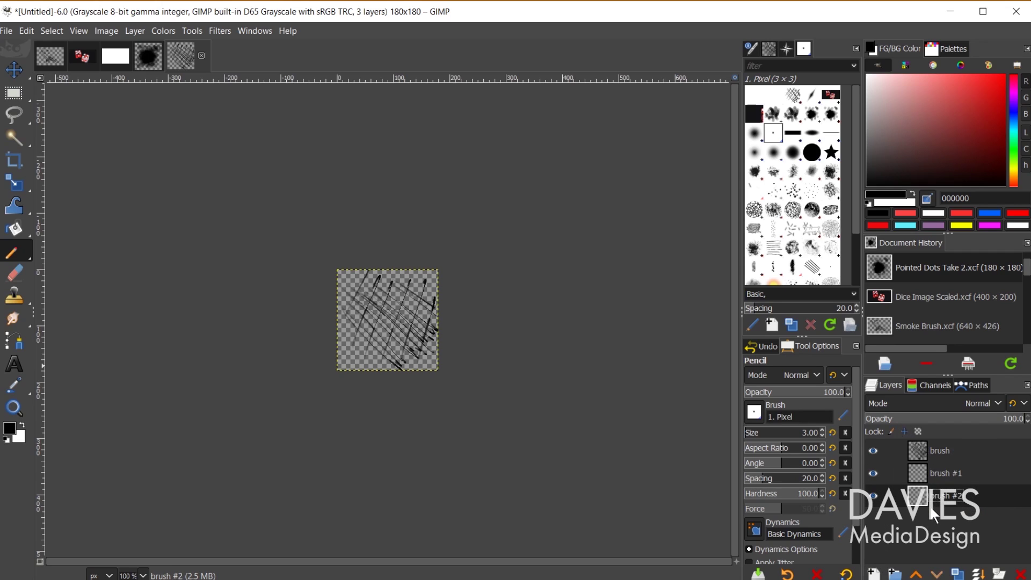
Hide the brush layer and draw cross-hatched diagonal strokes on brush #1 with the pencil size set to 5.
click(921, 474)
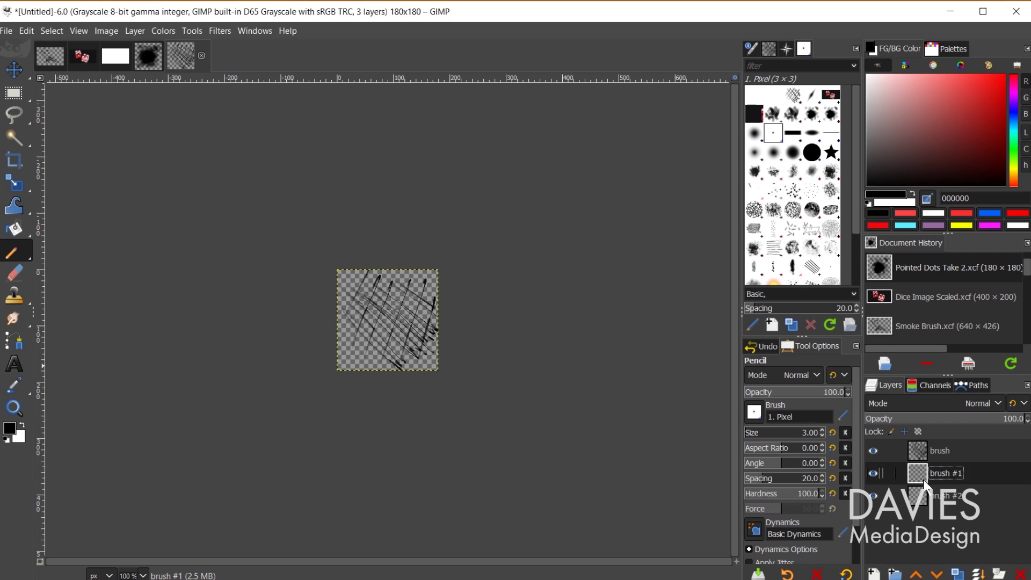
click(873, 452)
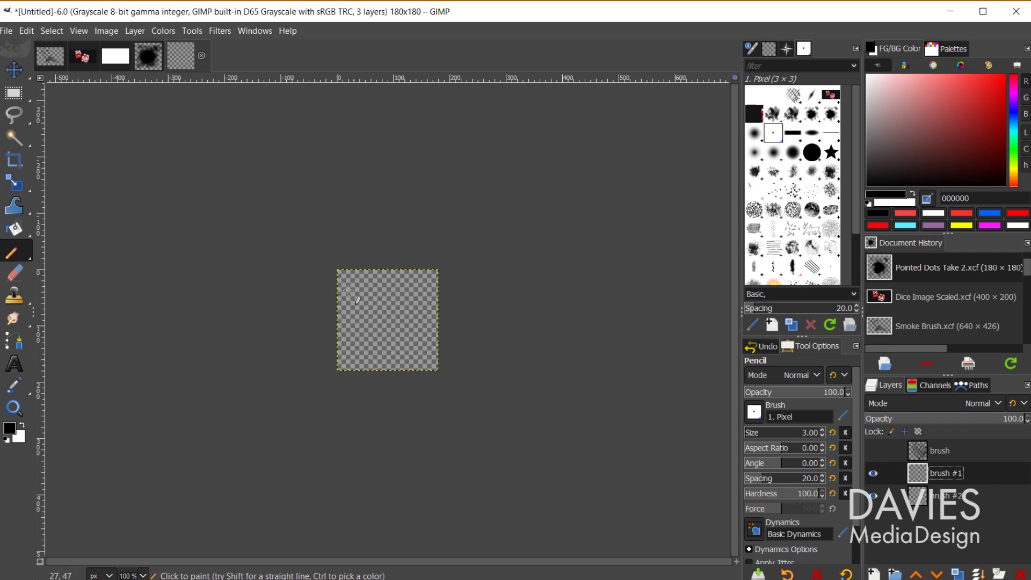
click(823, 430)
click(822, 430)
drag(351, 309, 366, 276)
mouse_move(355, 335)
mouse_down()
mouse_move(376, 283)
mouse_move(394, 281)
mouse_up()
drag(382, 359, 413, 272)
mouse_move(390, 357)
mouse_down()
mouse_move(416, 291)
mouse_move(433, 287)
mouse_up()
drag(421, 352, 434, 312)
drag(344, 309, 401, 367)
drag(342, 298, 405, 358)
drag(352, 299, 419, 362)
mouse_move(359, 299)
mouse_down()
mouse_move(429, 363)
mouse_move(435, 358)
mouse_up()
mouse_move(371, 289)
mouse_down()
mouse_move(438, 354)
mouse_move(426, 337)
mouse_up()
drag(382, 288, 436, 326)
mouse_move(394, 280)
mouse_down()
mouse_move(435, 314)
mouse_move(438, 303)
mouse_up()
drag(349, 316, 421, 366)
drag(346, 292, 418, 357)
Hide the brush #1 layer and draw cross-hatched diagonal strokes on brush #2 with the pencil size set to 4.
click(881, 473)
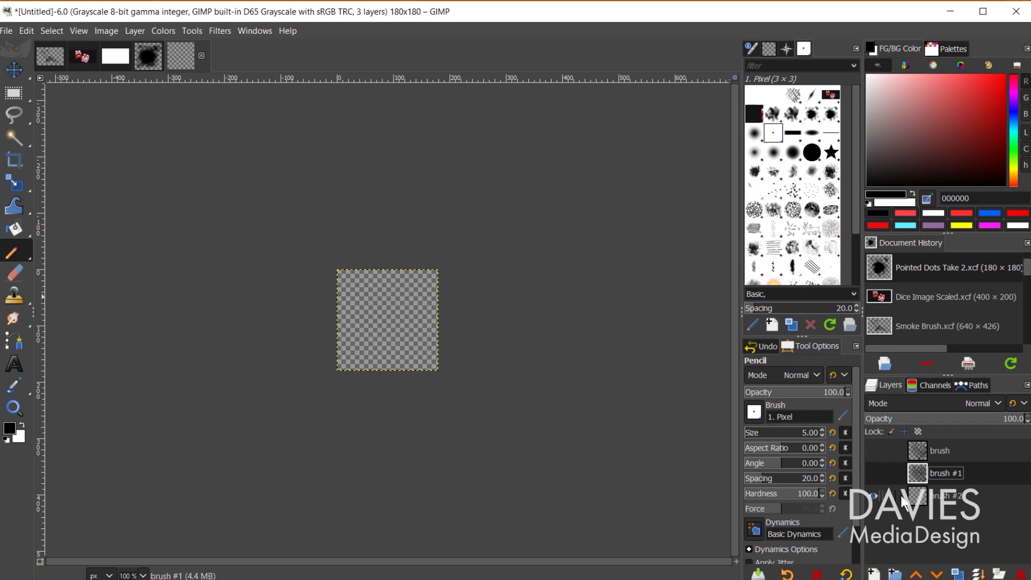
click(928, 498)
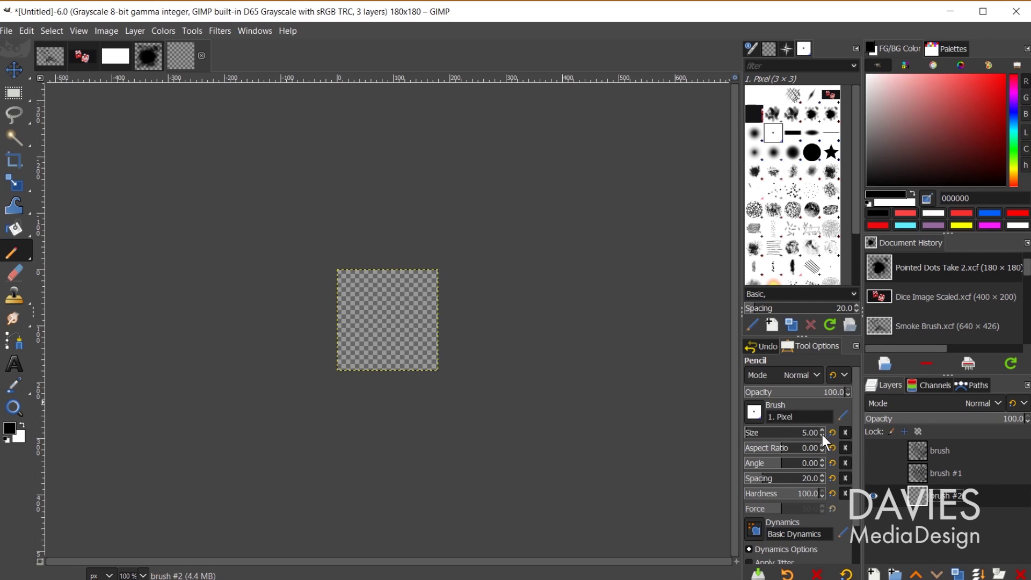
drag(343, 300, 362, 271)
drag(347, 325, 377, 269)
mouse_move(350, 352)
mouse_down()
mouse_move(389, 271)
mouse_move(400, 292)
mouse_up()
drag(384, 356, 404, 301)
drag(398, 358, 422, 286)
mouse_move(390, 369)
mouse_down()
mouse_move(344, 322)
mouse_move(342, 302)
mouse_up()
drag(400, 360, 353, 290)
drag(421, 362, 359, 287)
drag(428, 353, 367, 281)
mouse_move(429, 334)
mouse_down()
mouse_move(377, 283)
mouse_move(390, 284)
mouse_up()
mouse_move(428, 304)
mouse_down()
mouse_move(409, 279)
mouse_move(419, 279)
mouse_up()
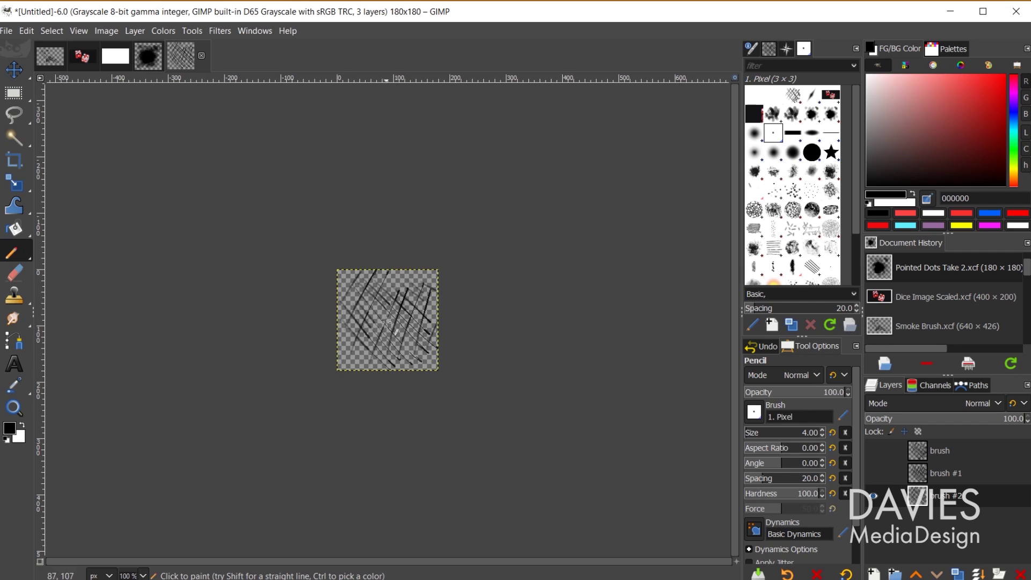
Show all three layers and export the image to the brushes folder as Cross Hatch Take 2.gih with rank 3 and random selection.
shift+click(874, 495)
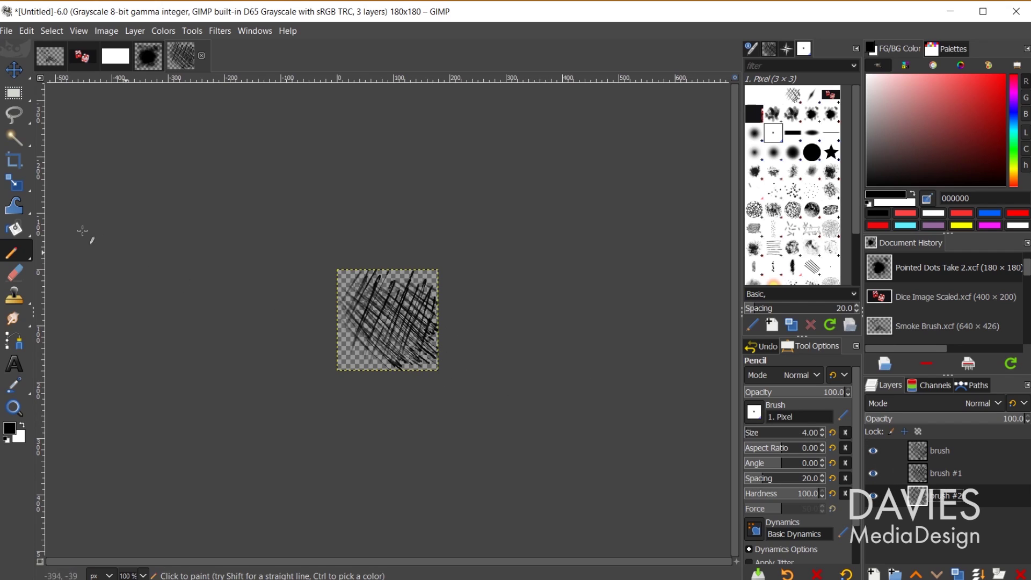
click(9, 33)
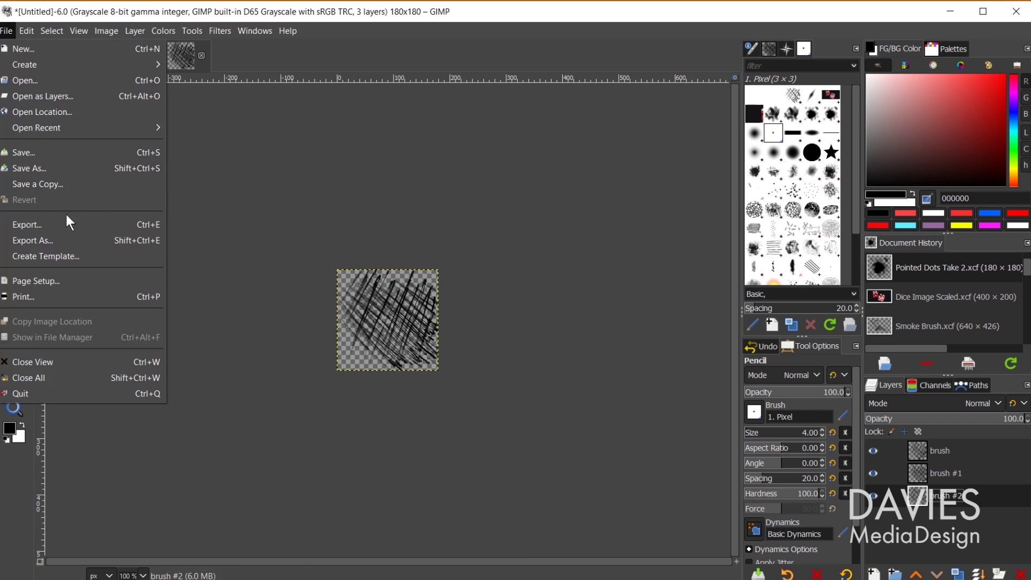
click(60, 240)
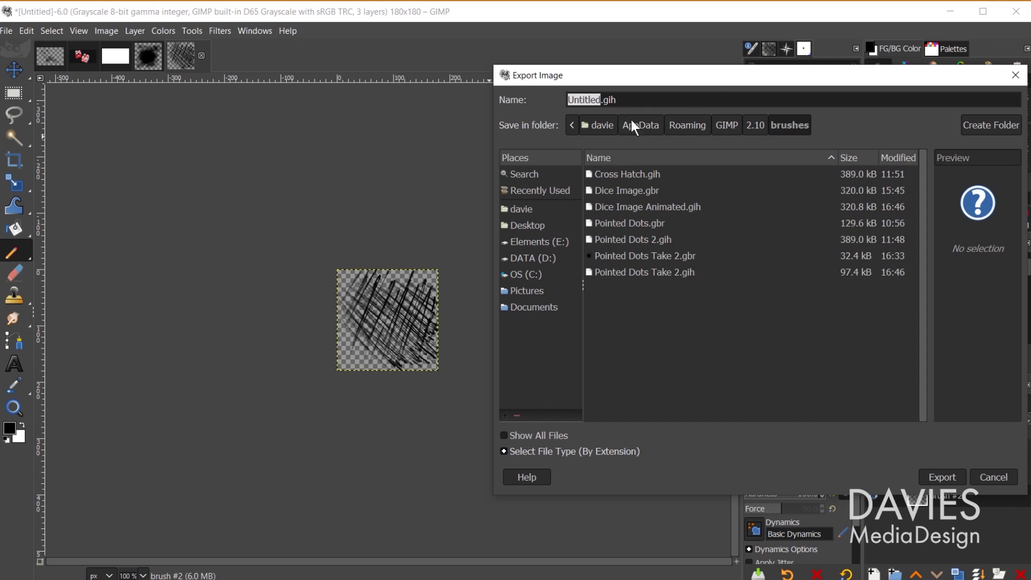
text(Cross Hatch Take 2)
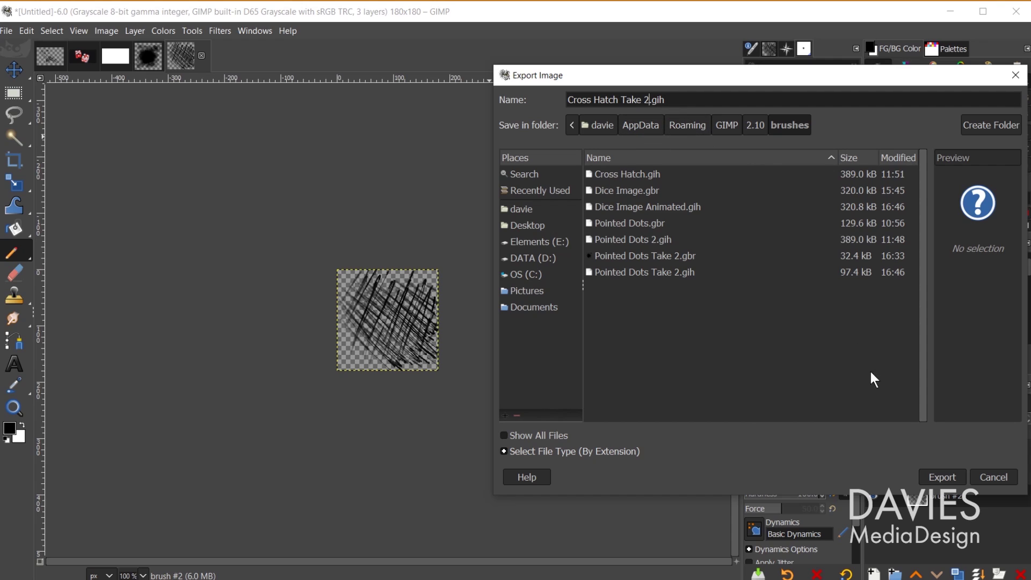
click(942, 474)
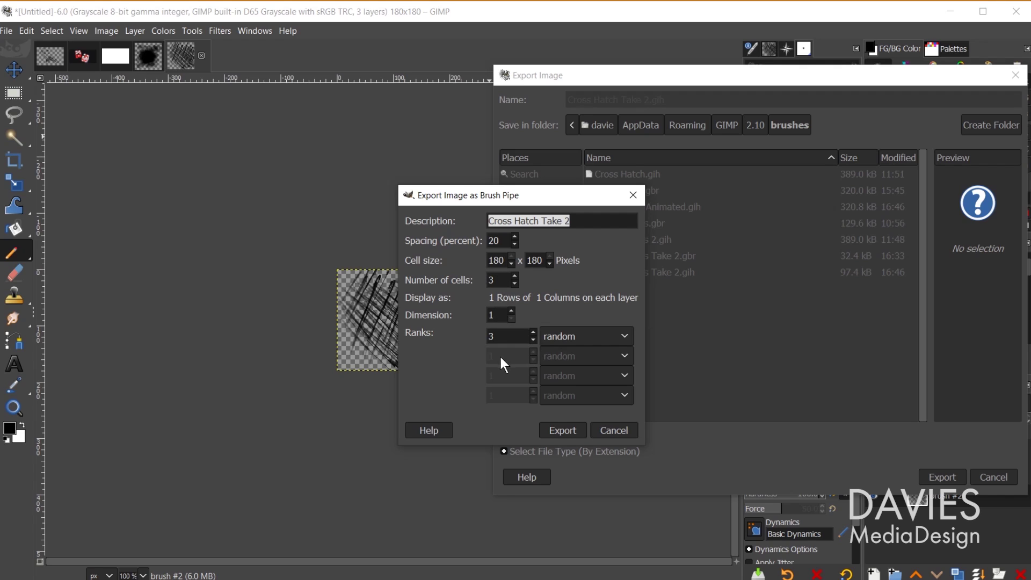
click(597, 332)
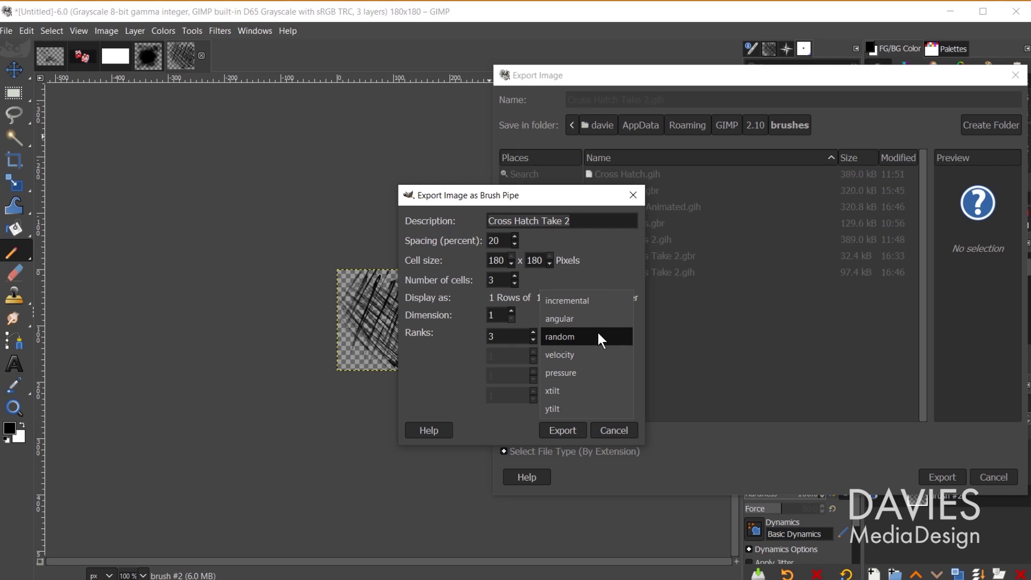
click(596, 335)
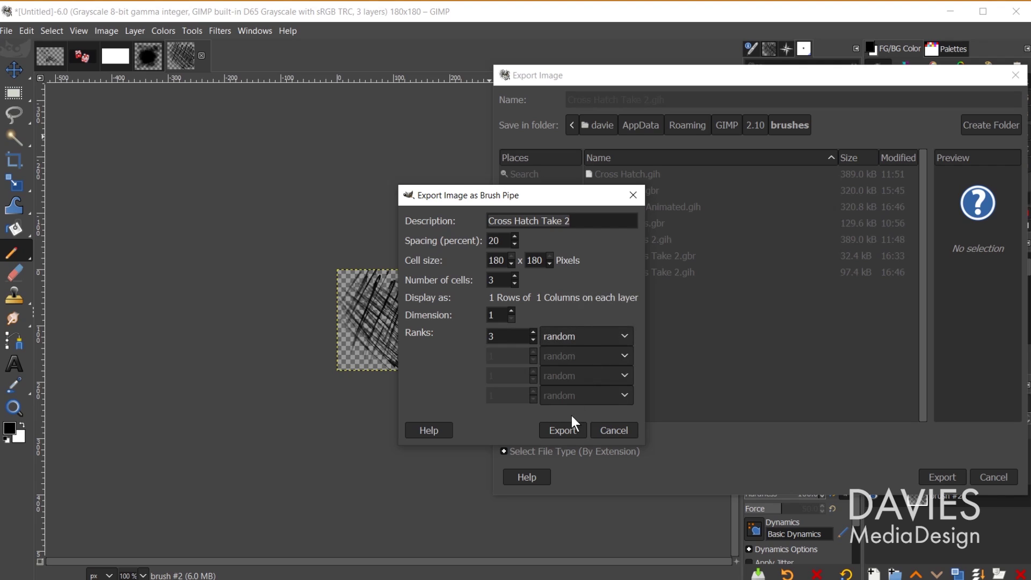
click(563, 430)
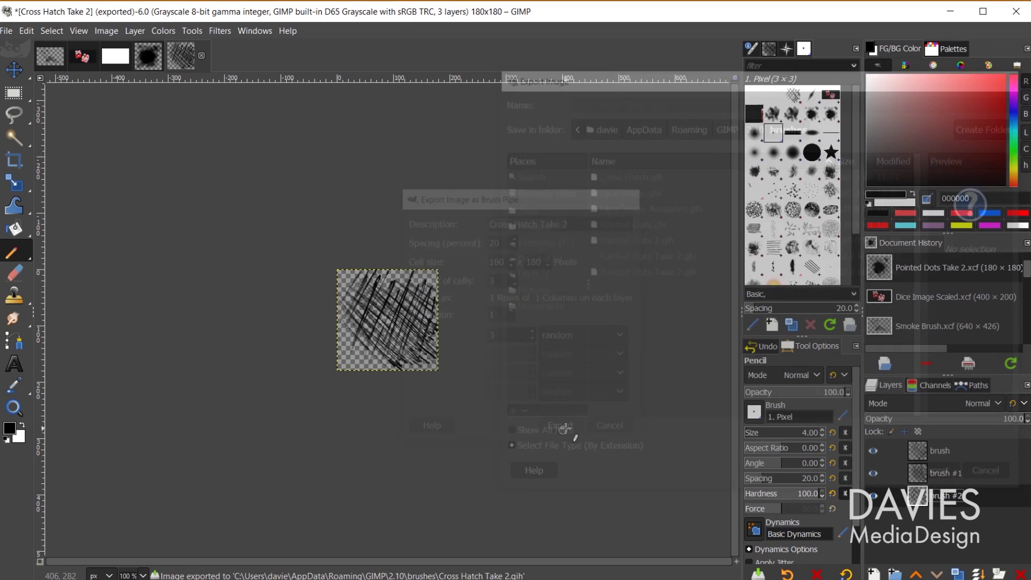
Refresh the brushes, select Cross Hatch Take 2, and paint black test strokes on the blank 1920x1080 image.
click(117, 61)
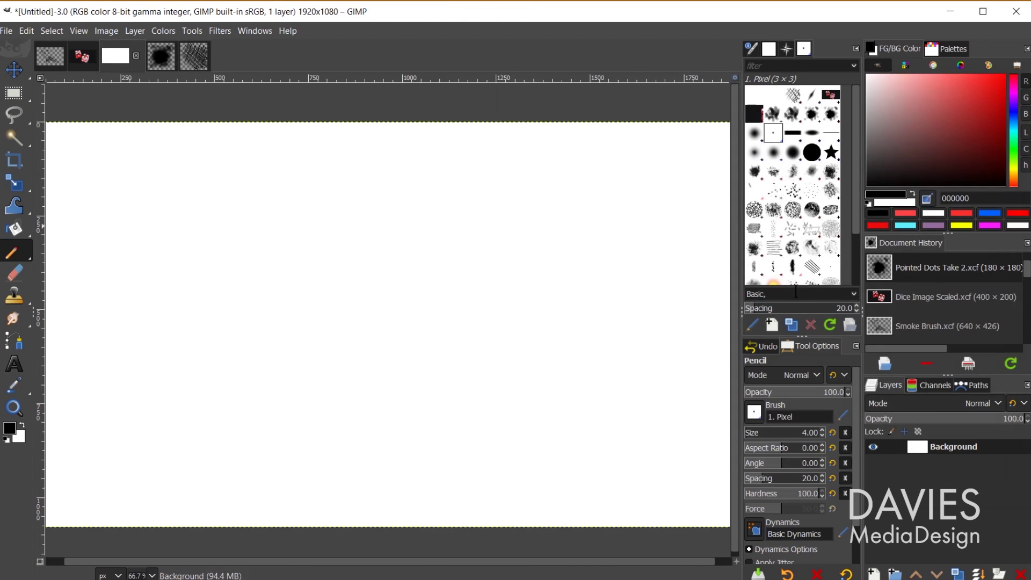
click(828, 324)
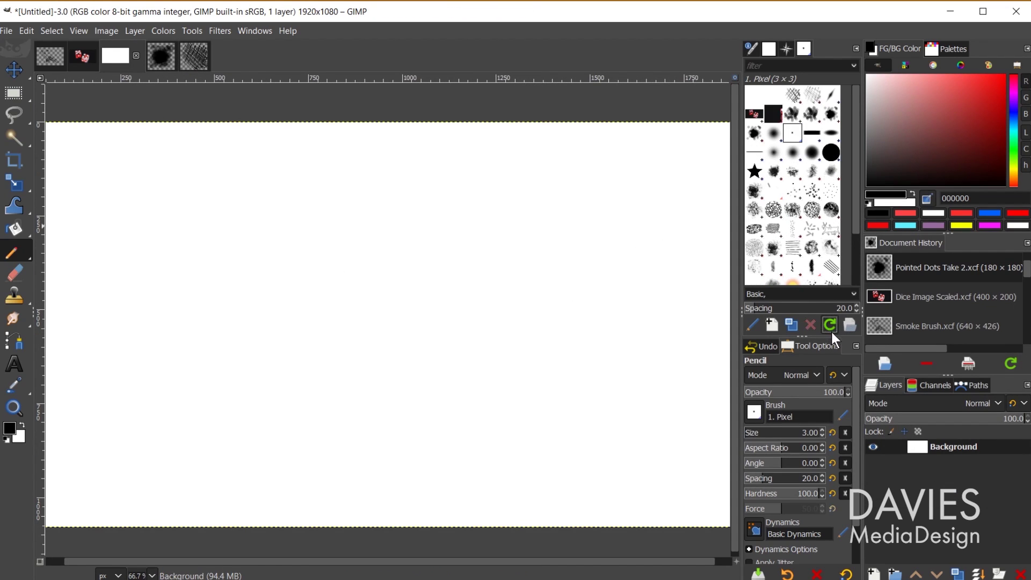
click(813, 97)
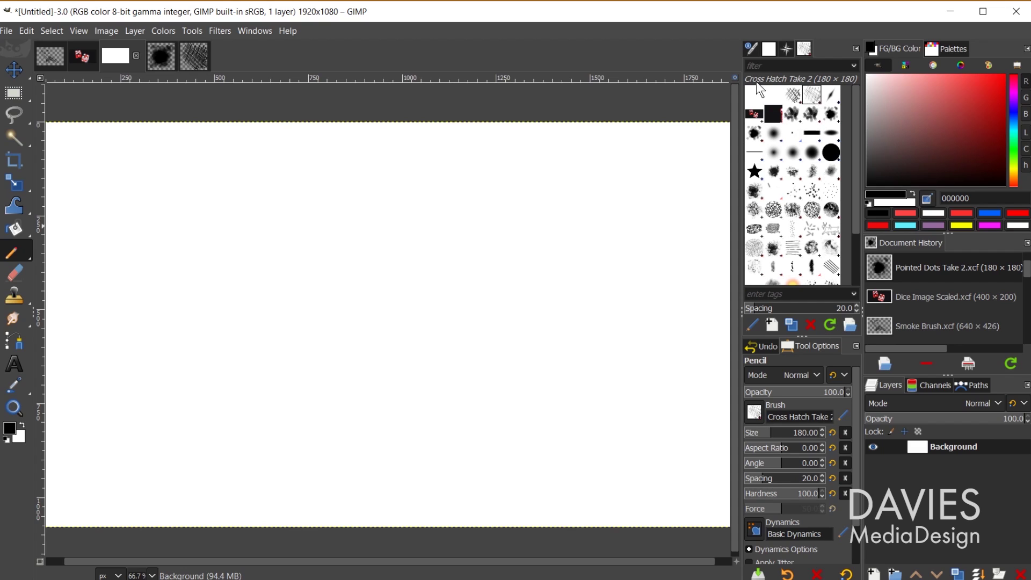
click(253, 348)
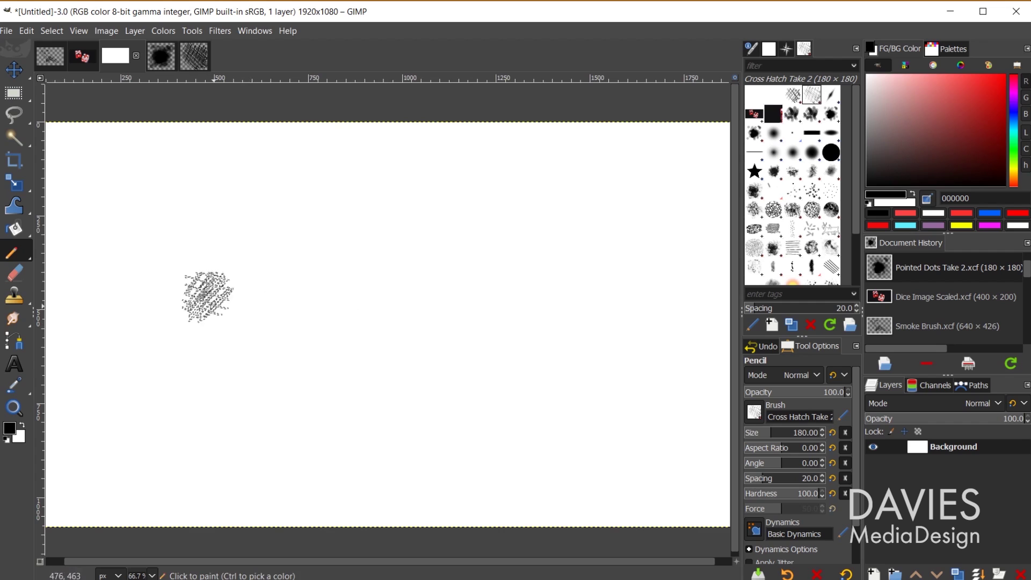
mouse_move(156, 346)
mouse_down()
mouse_move(214, 237)
mouse_move(247, 365)
mouse_move(301, 237)
mouse_move(398, 199)
mouse_move(449, 242)
mouse_move(591, 199)
mouse_move(677, 252)
mouse_move(508, 341)
mouse_move(591, 390)
mouse_move(424, 438)
mouse_move(193, 462)
mouse_move(435, 323)
mouse_move(699, 301)
mouse_move(505, 317)
mouse_move(263, 427)
mouse_move(427, 398)
mouse_move(271, 344)
mouse_move(490, 285)
mouse_move(194, 260)
mouse_move(497, 215)
mouse_move(631, 424)
mouse_up()
Set the foreground color to blue 0061ff and clear the black test strokes from the canvas.
click(7, 428)
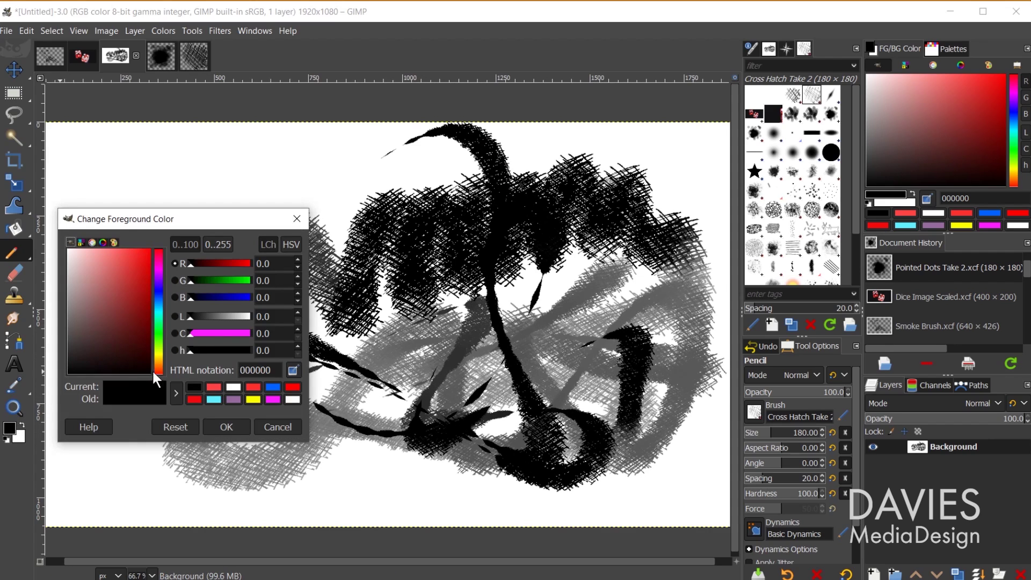
click(275, 387)
click(237, 430)
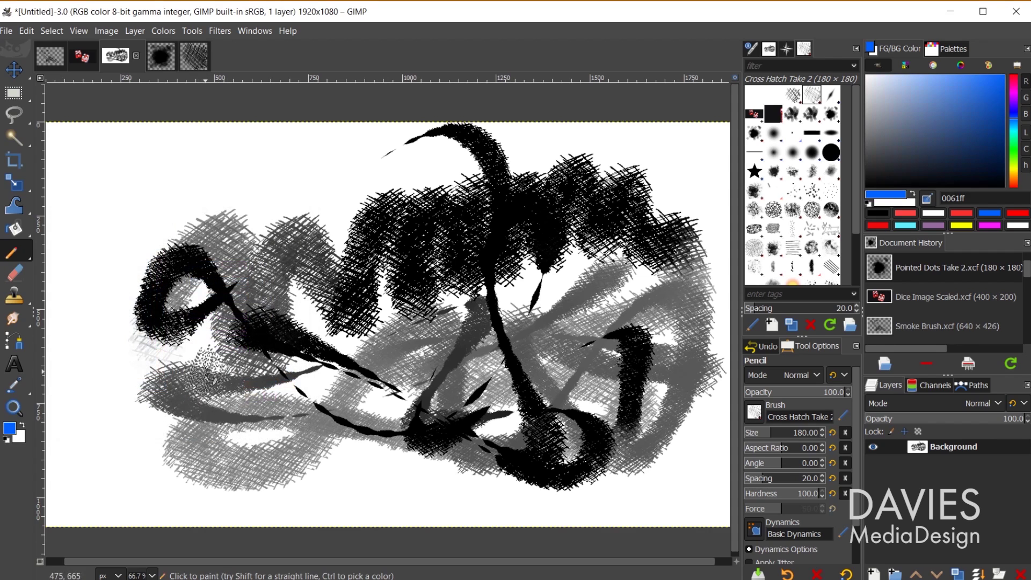
key(Delete)
Paint blue test strokes at full hardness, paint another with hardness set to 34, and clear the canvas.
mouse_move(121, 359)
mouse_down()
mouse_move(236, 293)
mouse_move(408, 240)
mouse_move(505, 323)
mouse_up()
mouse_move(504, 274)
mouse_down()
mouse_move(605, 387)
mouse_move(645, 145)
mouse_move(231, 279)
mouse_move(439, 322)
mouse_move(623, 344)
mouse_up()
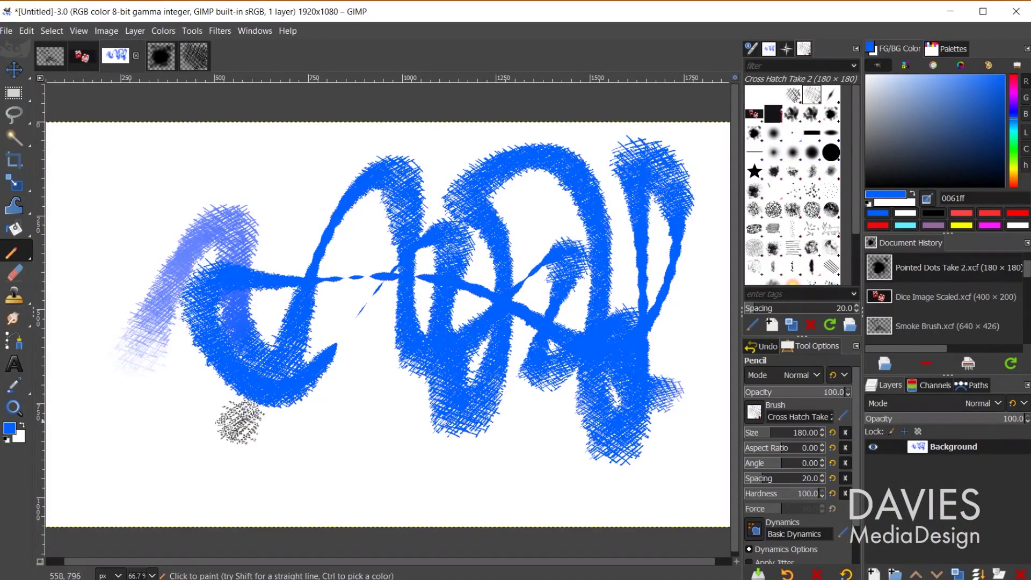
mouse_move(161, 440)
mouse_down()
mouse_move(221, 474)
mouse_move(264, 447)
mouse_move(392, 435)
mouse_up()
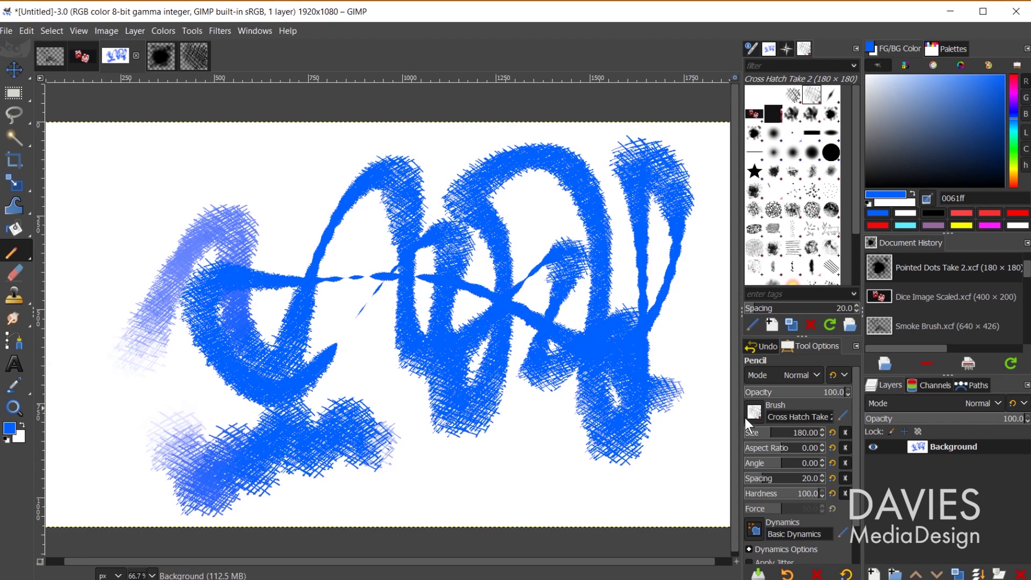
click(775, 493)
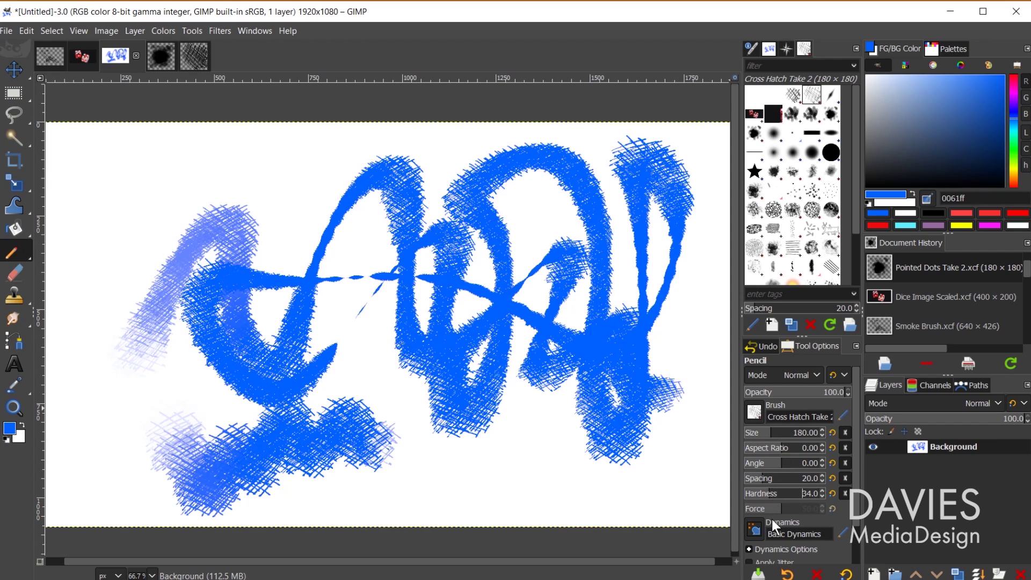
mouse_move(427, 486)
mouse_down()
mouse_move(454, 486)
mouse_move(477, 463)
mouse_move(573, 474)
mouse_move(490, 462)
mouse_move(424, 488)
mouse_move(380, 458)
mouse_move(404, 392)
mouse_move(318, 348)
mouse_move(291, 242)
mouse_move(227, 178)
mouse_move(311, 154)
mouse_move(189, 200)
mouse_move(194, 242)
mouse_move(339, 219)
mouse_move(355, 266)
mouse_move(434, 224)
mouse_move(495, 233)
mouse_move(522, 287)
mouse_move(572, 300)
mouse_move(652, 352)
mouse_move(702, 366)
mouse_move(682, 435)
mouse_up()
key(Delete)
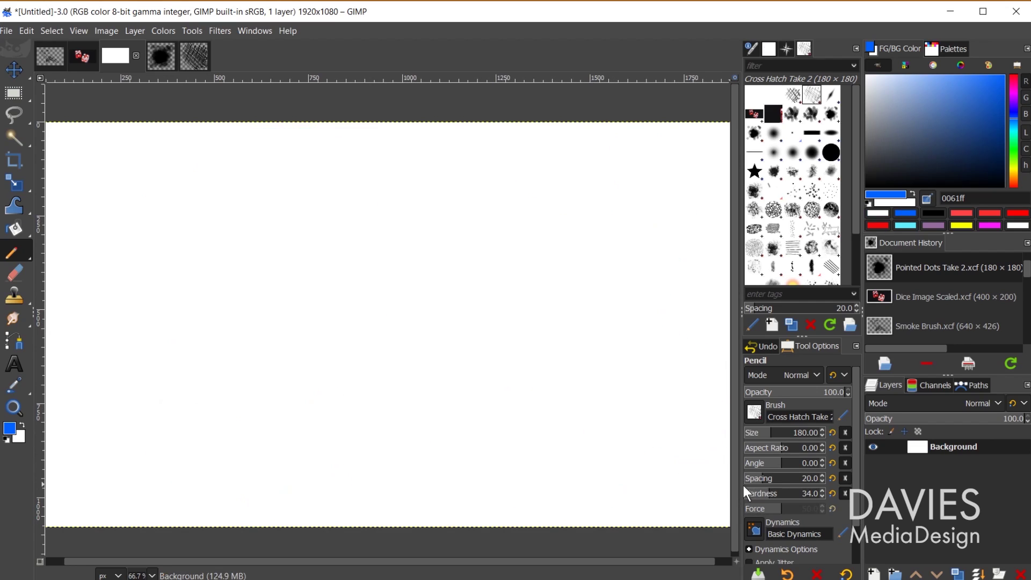
Reset the brush hardness to its default and paint another blue test stroke across the canvas.
click(832, 493)
mouse_move(135, 312)
mouse_down()
mouse_move(133, 300)
mouse_move(249, 293)
mouse_move(376, 207)
mouse_move(481, 226)
mouse_move(613, 199)
mouse_up()
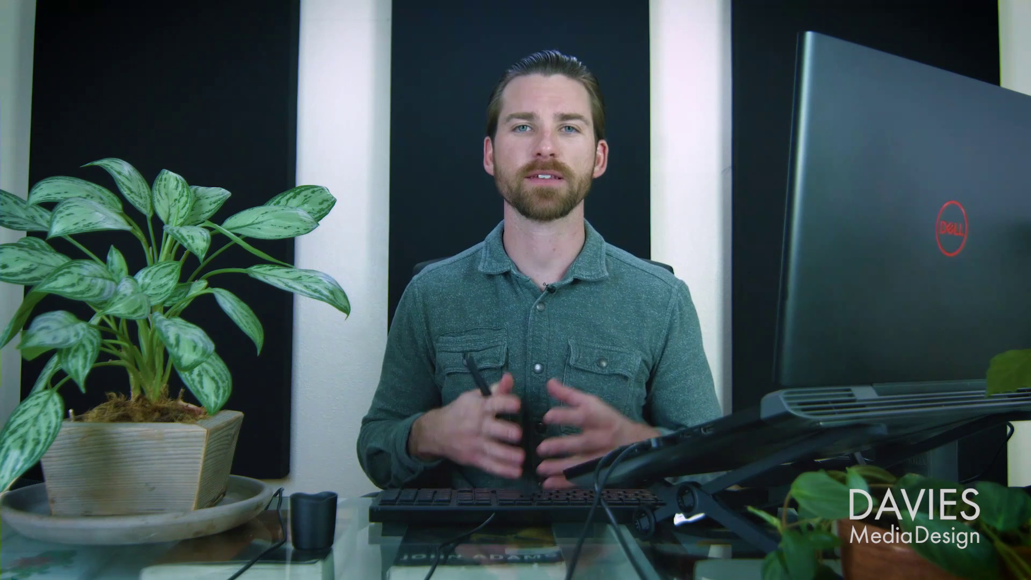